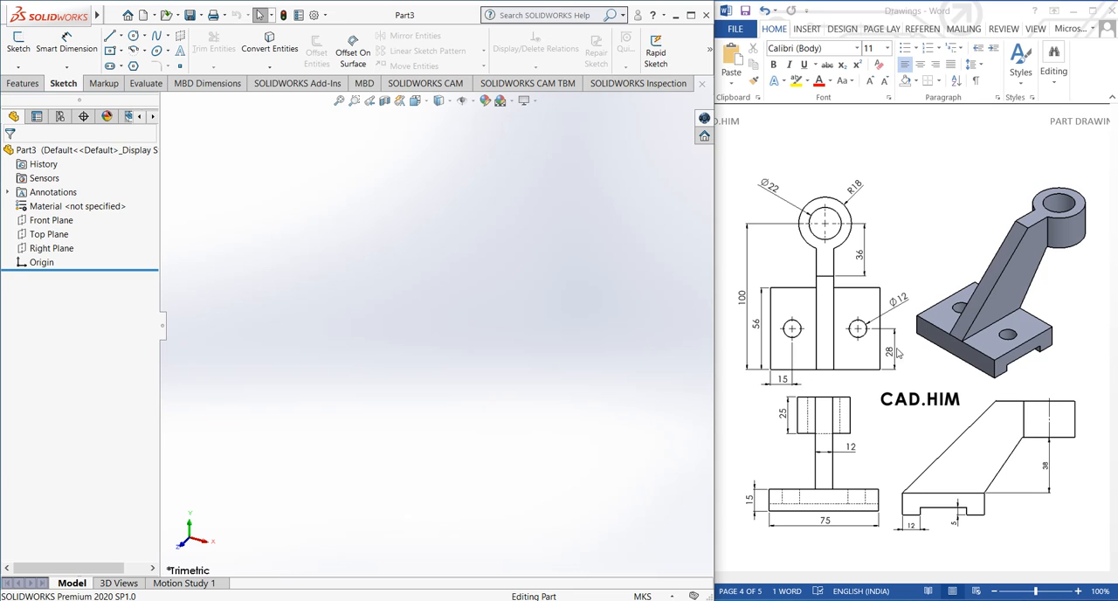
Set the part's unit system to MMGS (millimeter, gram, second)
left_click(51, 220)
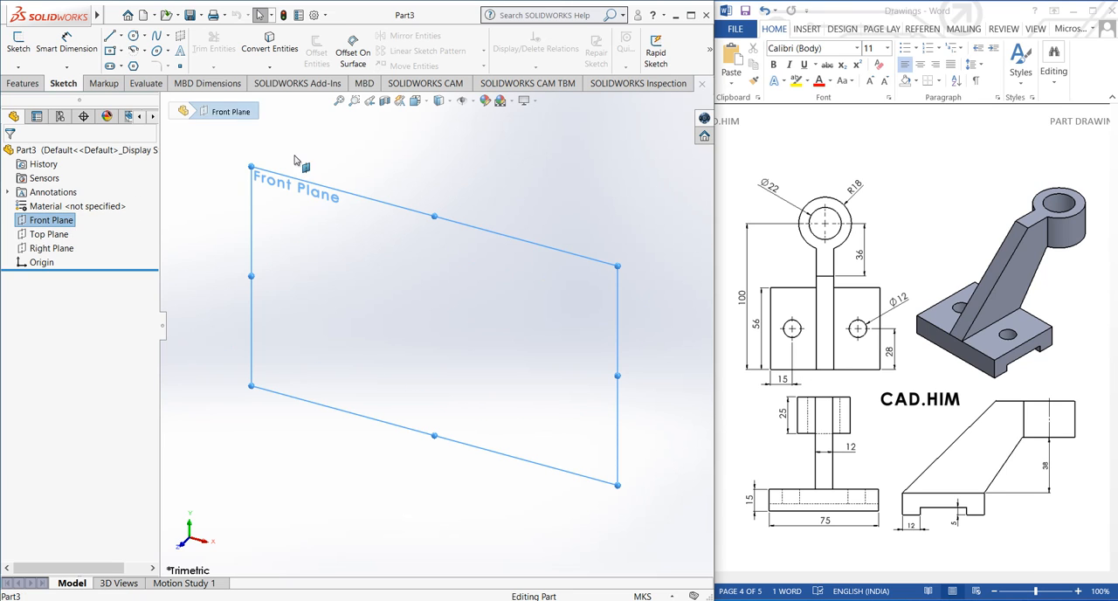
left_click(226, 223)
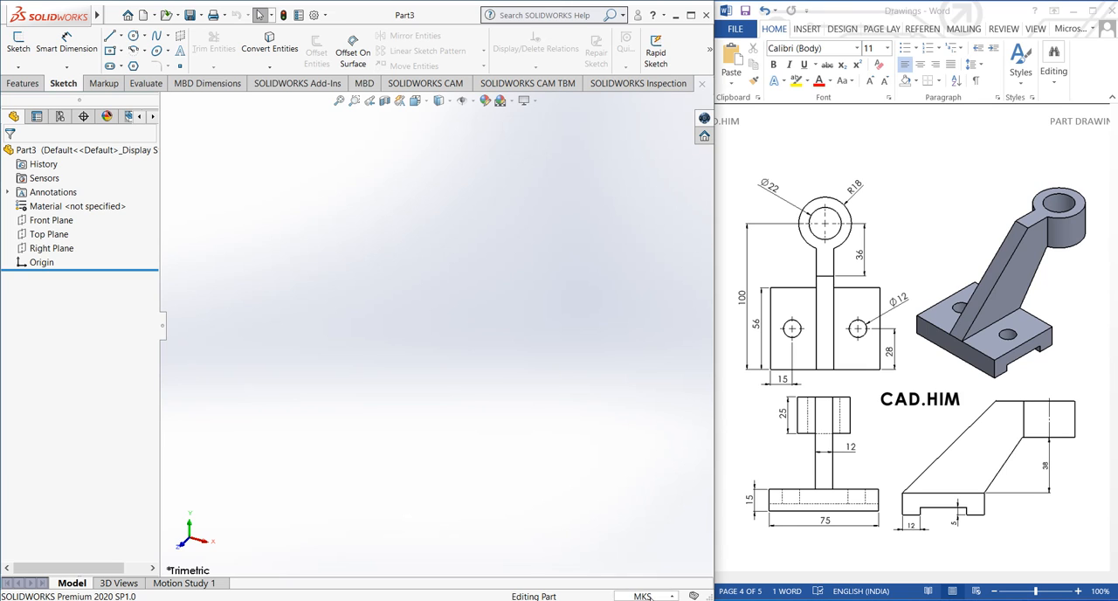
left_click(644, 596)
left_click(614, 544)
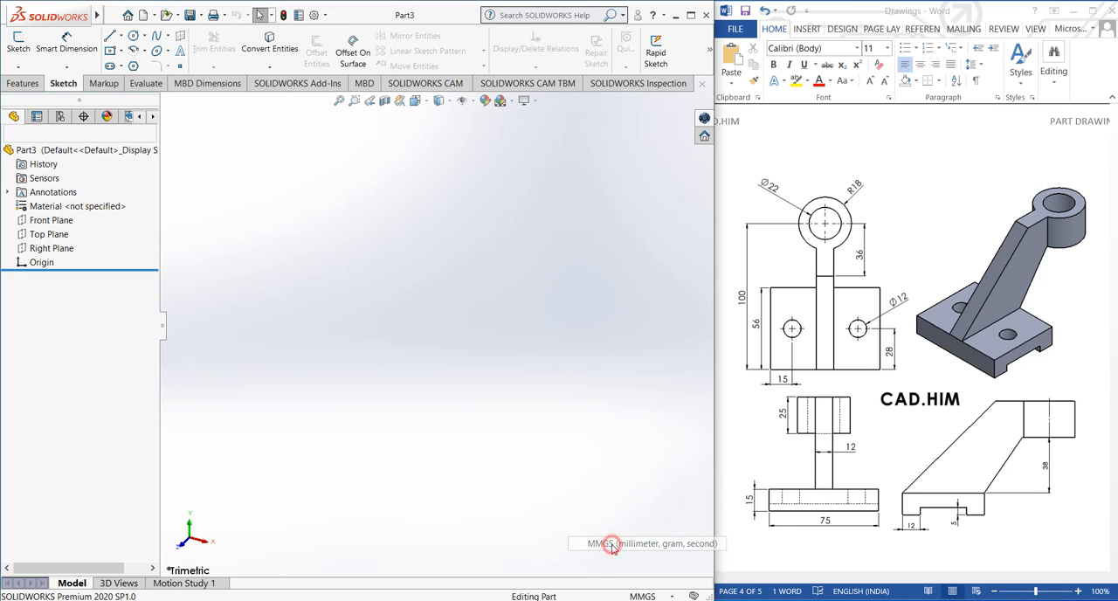
Sketch a center rectangle about 179 by 38 mm on the Front Plane, centred on the origin
left_click(51, 220)
left_click(18, 44)
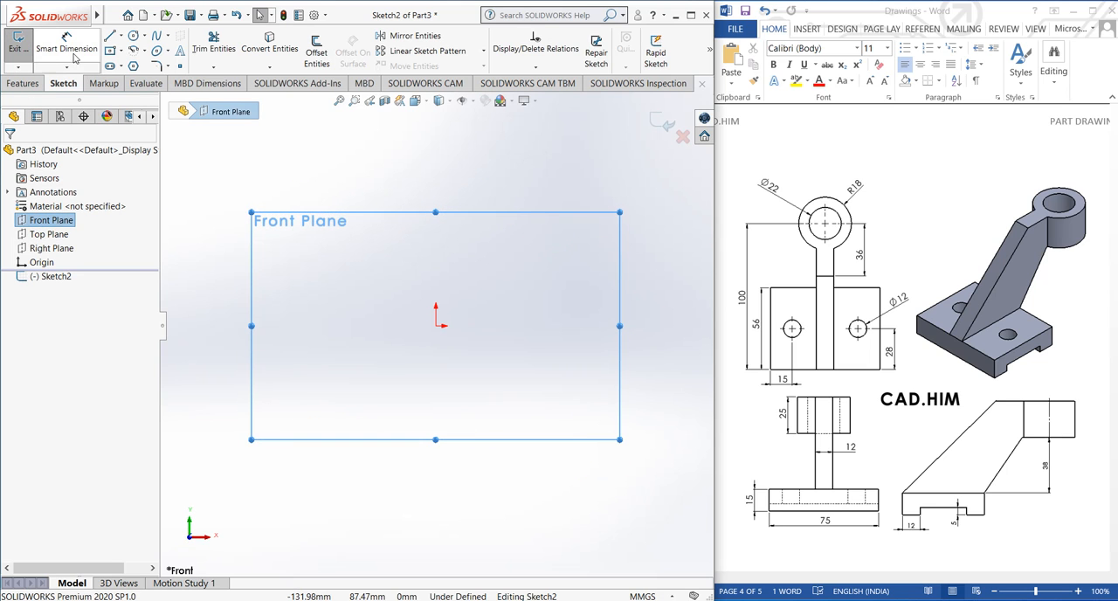
left_click(110, 50)
left_click(436, 326)
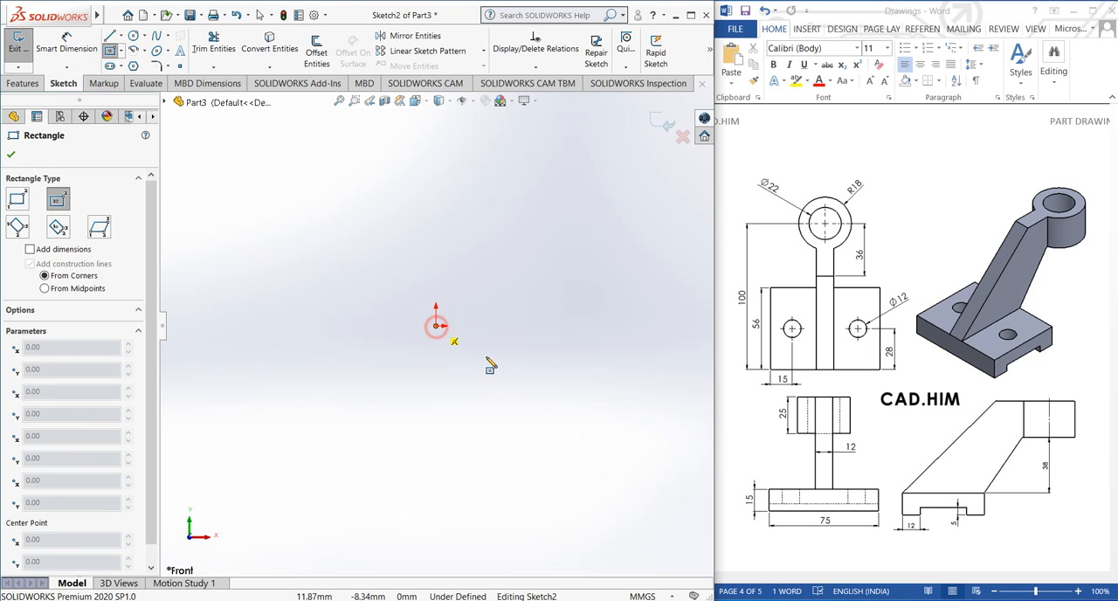
left_click(621, 364)
right_click(516, 178)
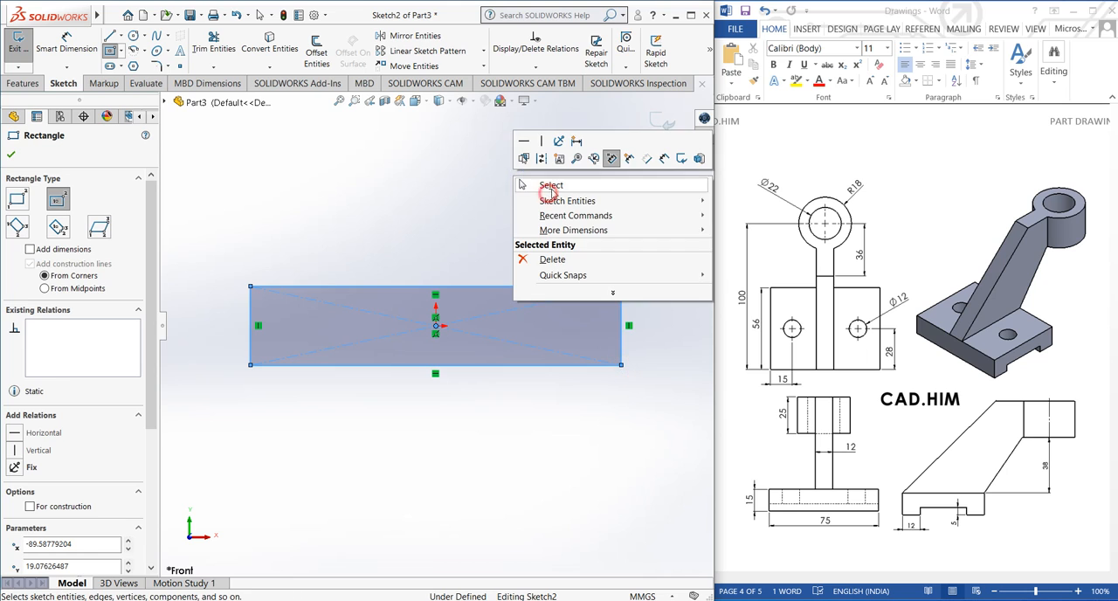
left_click(550, 186)
Dimension the rectangle 75 mm wide and 15 mm high
left_click(73, 48)
left_click(371, 291)
left_click(431, 257)
type("75")
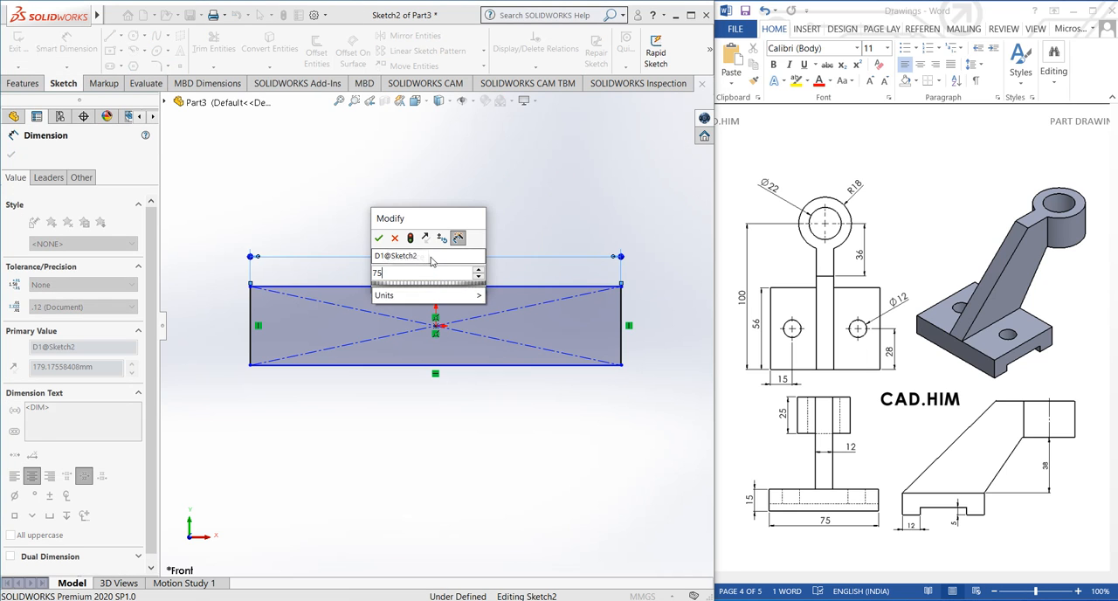
key("Return")
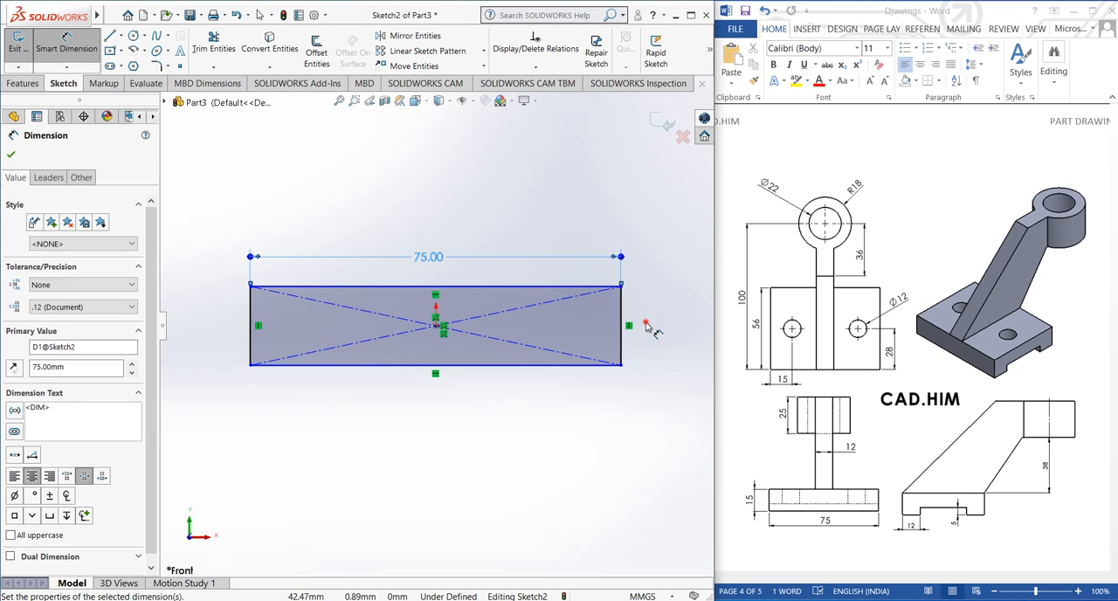
left_click(622, 319)
left_click(646, 321)
type("15")
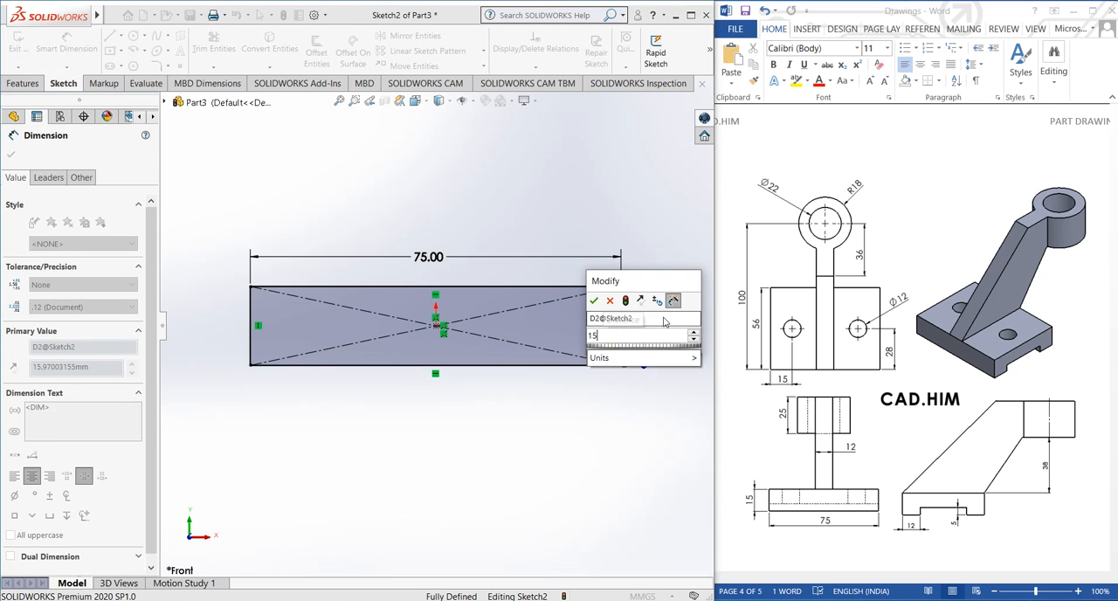
key("Return")
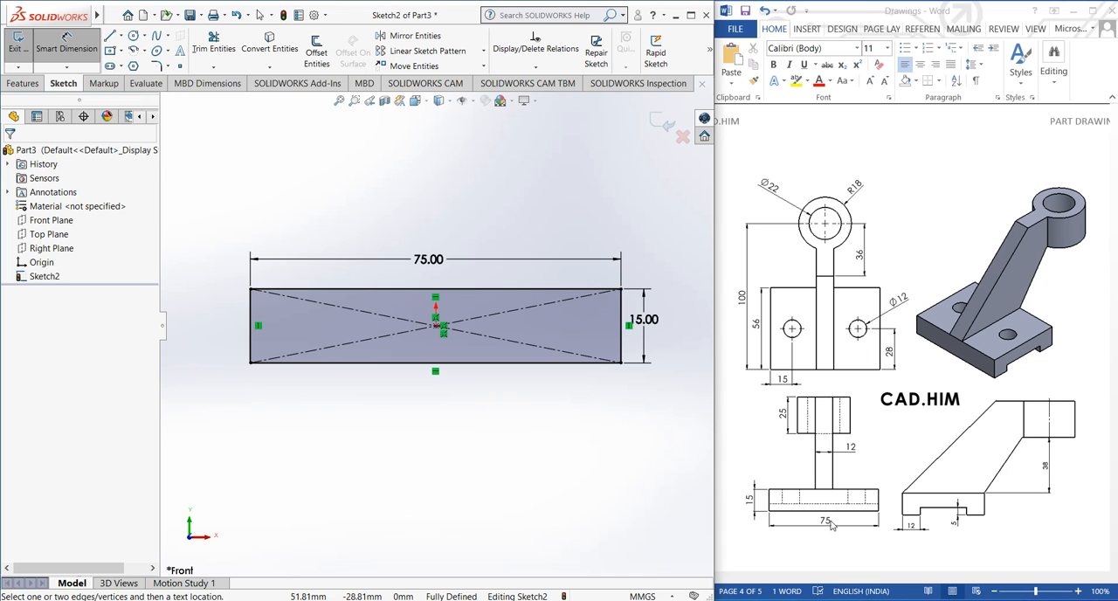
Close the sketch and extrude the rectangle 56 mm with the Mid Plane end condition
left_click(666, 125)
middle_click_drag(572, 224, 534, 282)
left_click(24, 83)
left_click(24, 54)
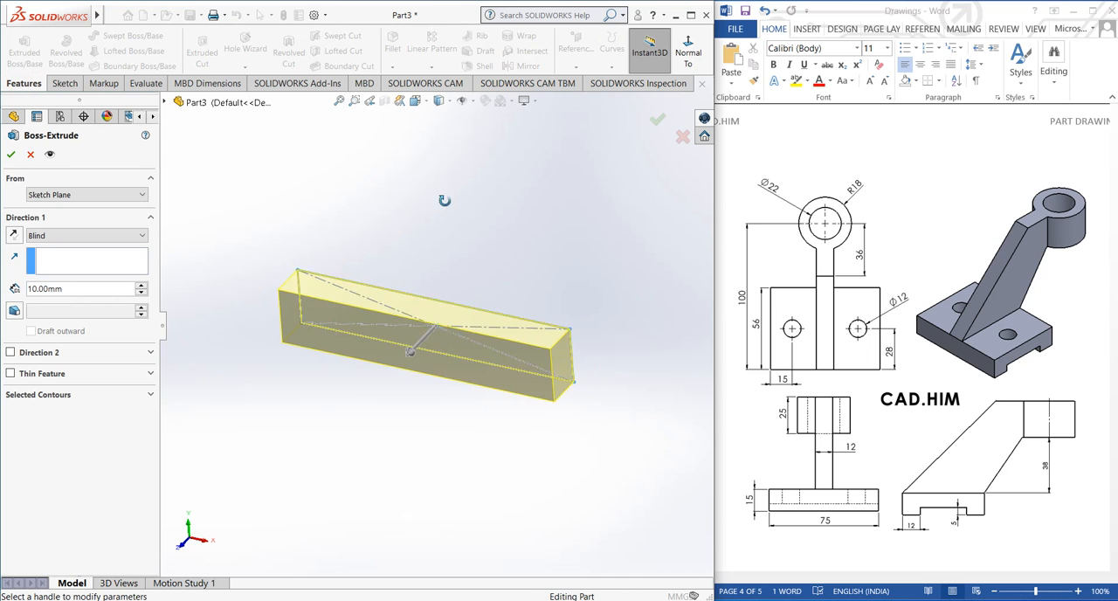
left_click(96, 235)
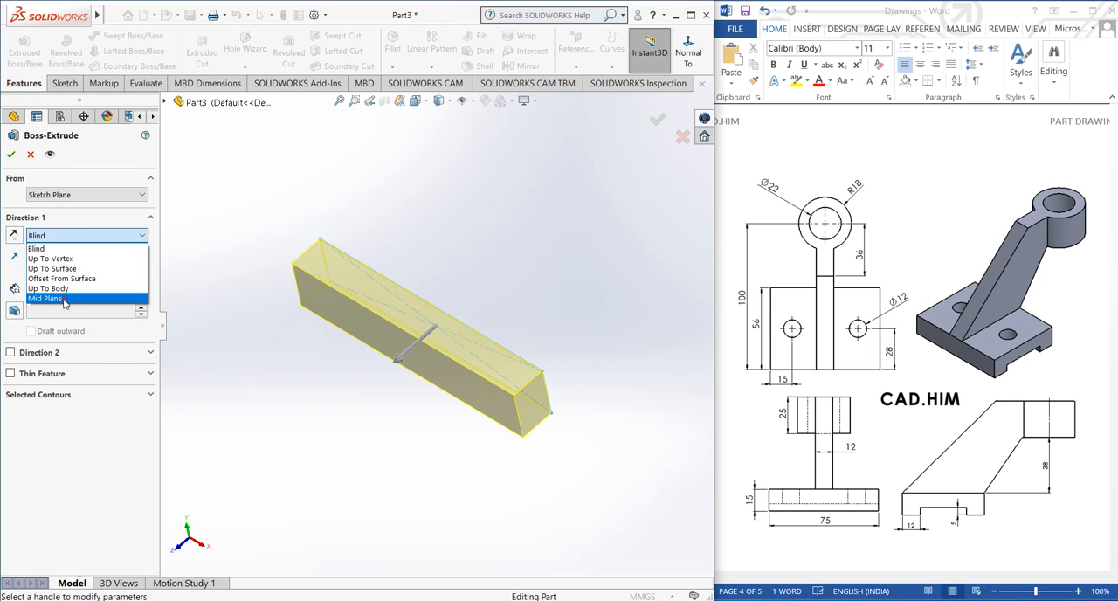
left_click(48, 297)
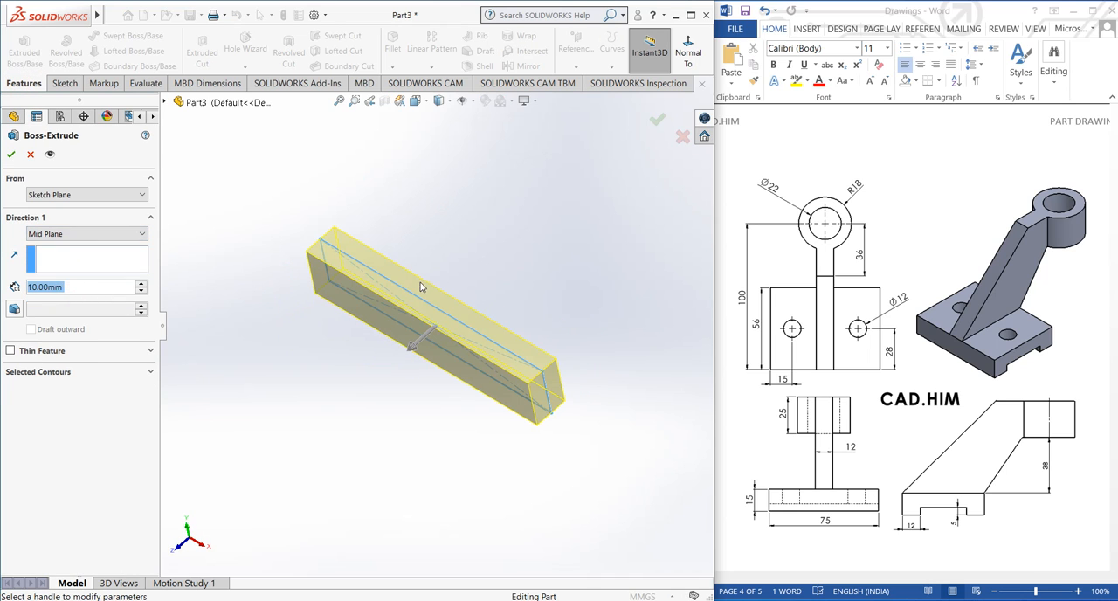
left_click(143, 284)
left_click(143, 284)
left_click(143, 284)
left_click(144, 284)
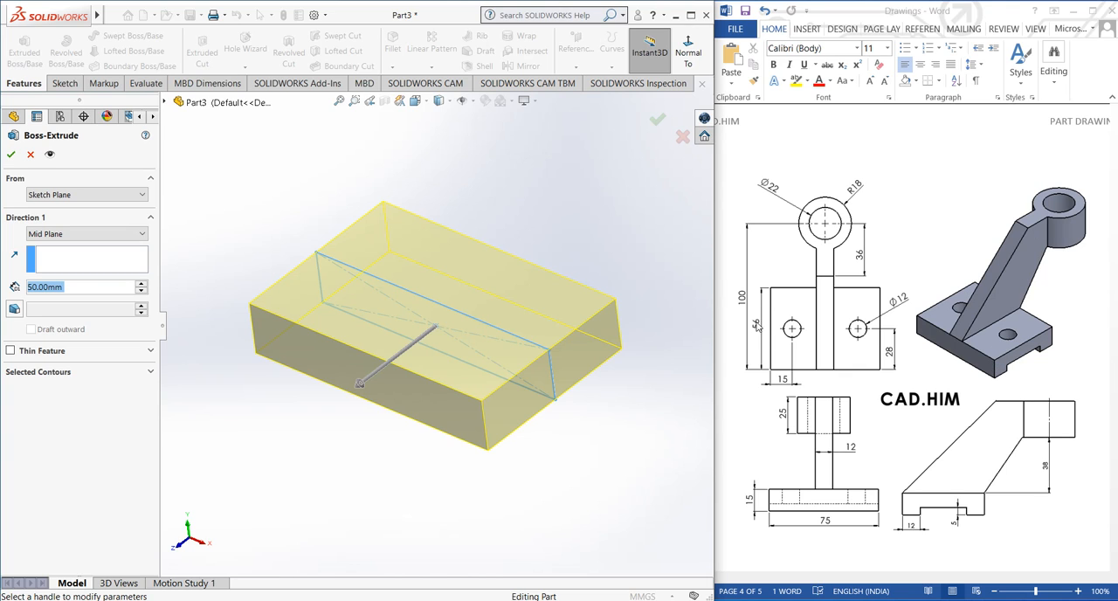
type("56")
key("Return")
left_click(272, 176)
middle_click_drag(294, 232, 298, 219)
left_click(657, 122)
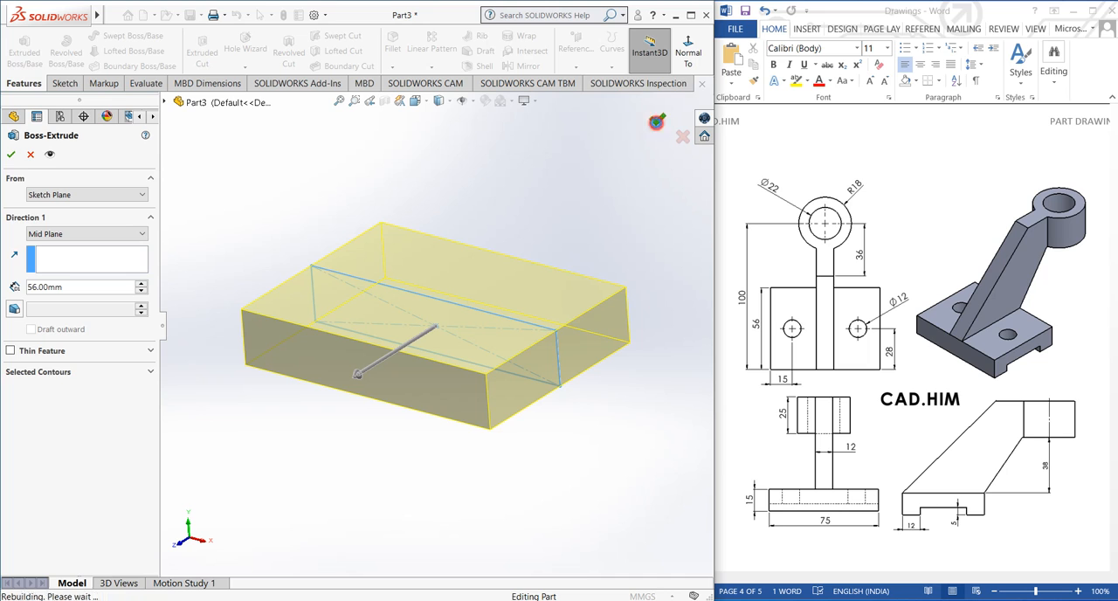
Sketch a center rectangle about 40 by 6 mm on the block's 56 mm wide end face, centred on the lower edge's midpoint
mouse_move(517, 170)
middle_mouse_down()
mouse_move(474, 145)
mouse_move(486, 203)
mouse_move(494, 193)
middle_mouse_up()
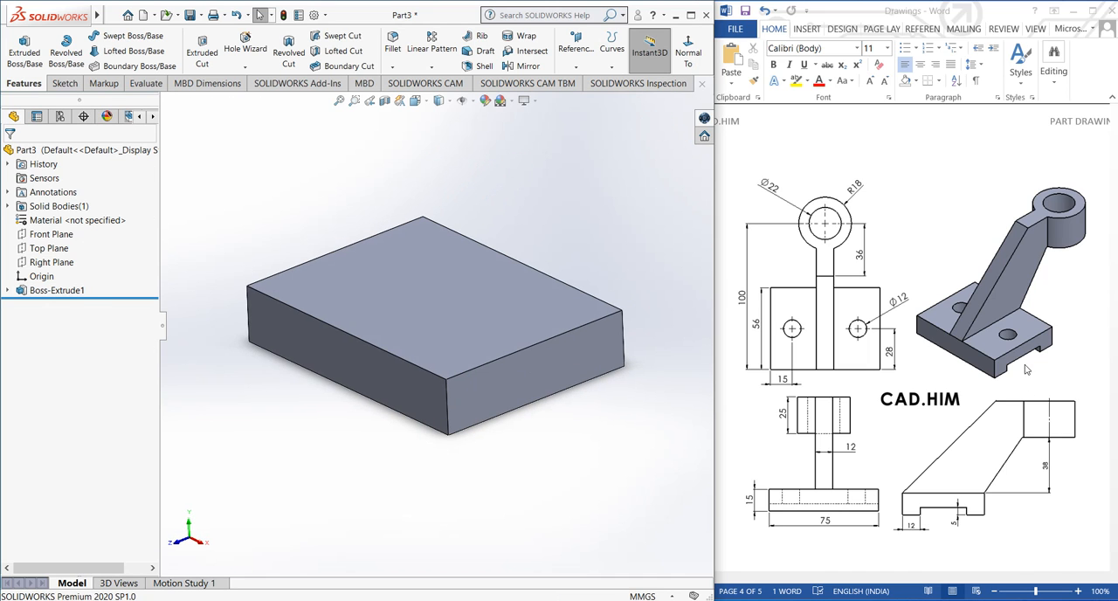
left_click(522, 389)
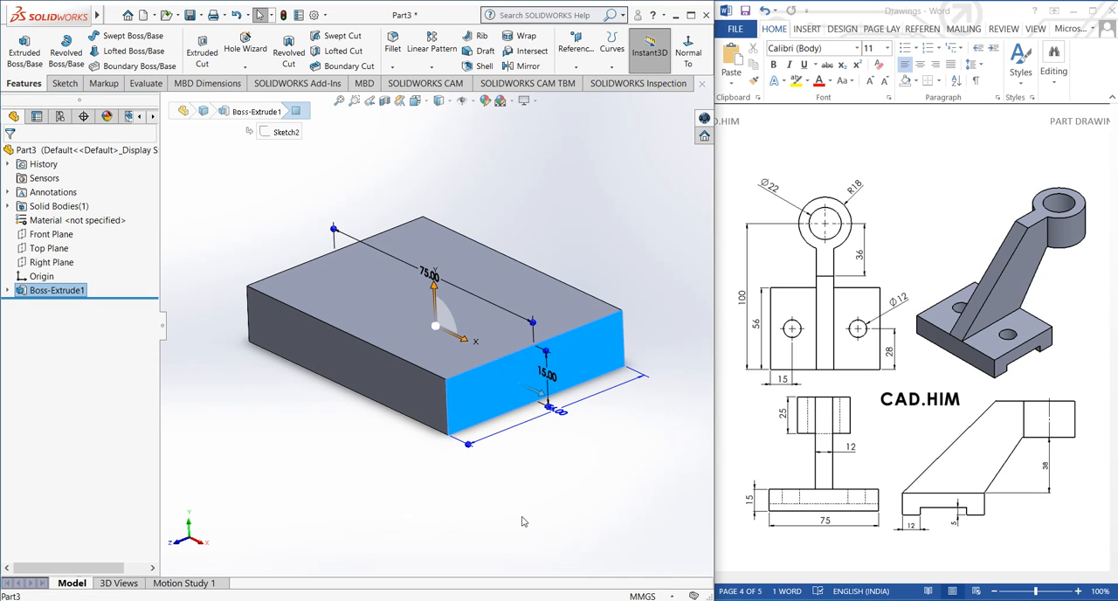
left_click(63, 83)
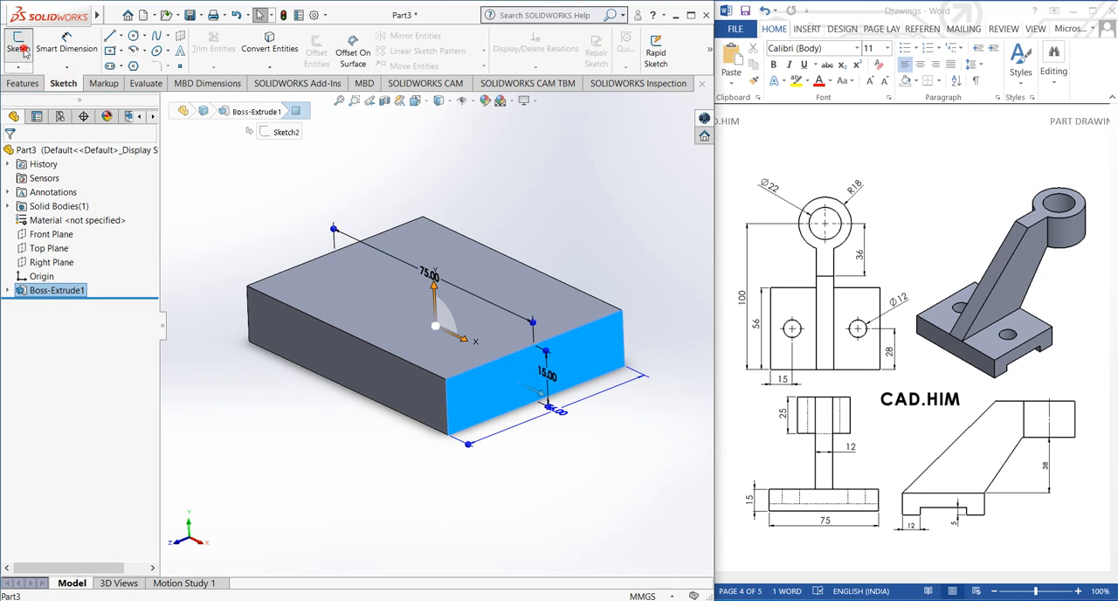
left_click(18, 48)
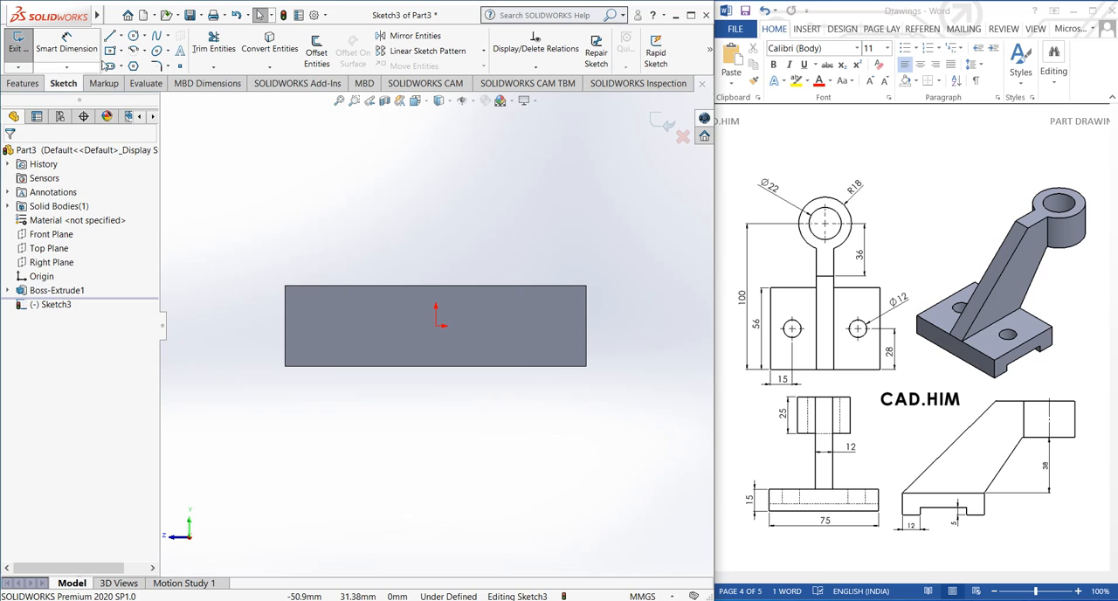
left_click(112, 52)
left_click(436, 364)
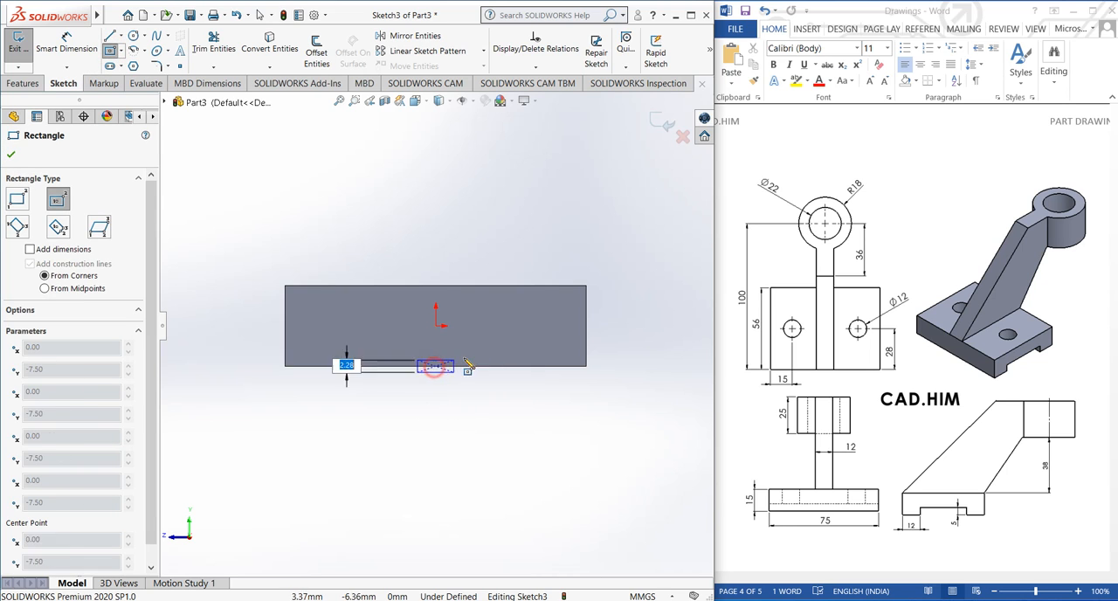
left_click(543, 381)
right_click(624, 307)
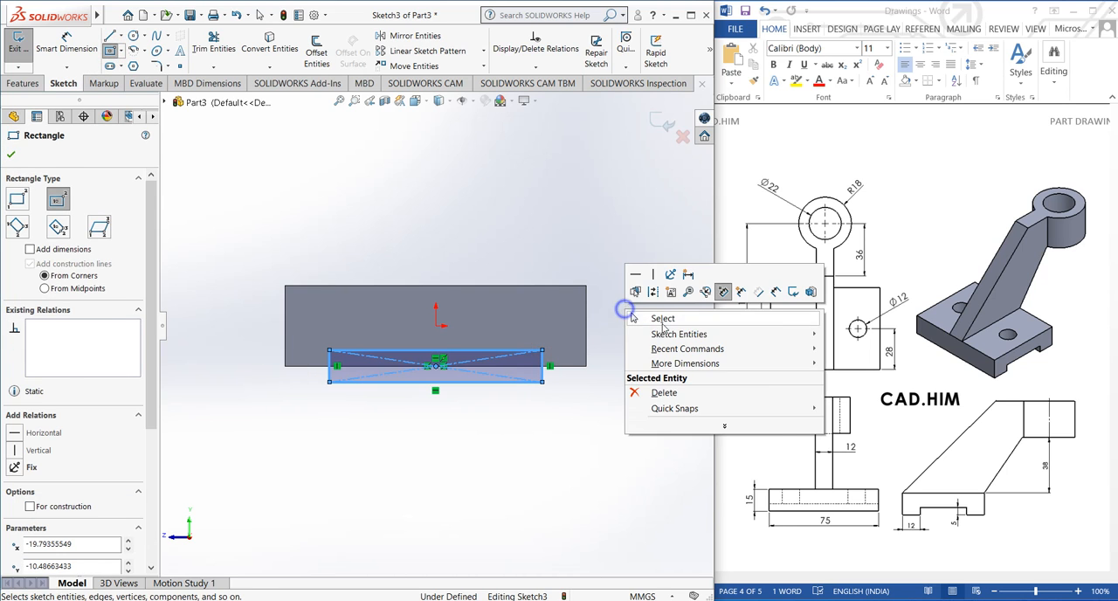
left_click(664, 318)
Draw a horizontal line along the block's lower edge between the two vertical sides of the small rectangle
scroll(489, 411, "down", 2)
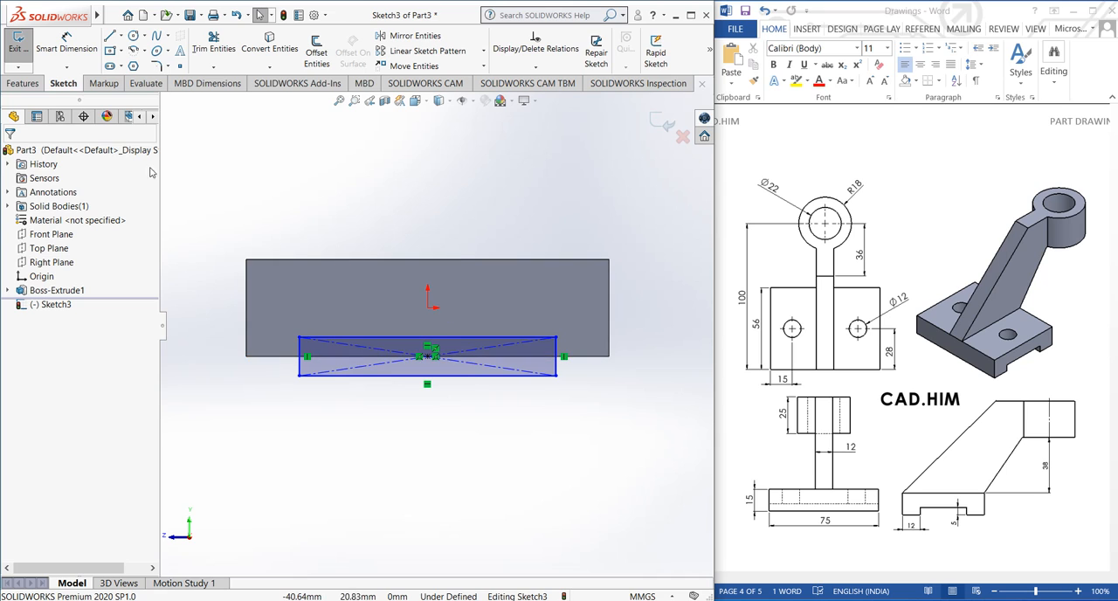
left_click(109, 36)
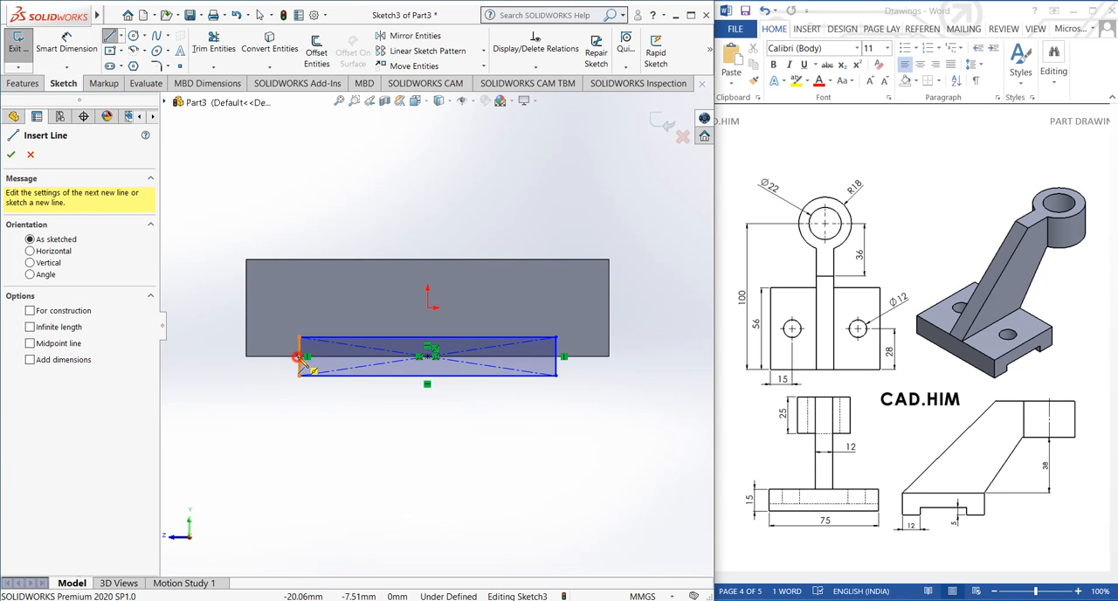
left_click(300, 356)
left_click(557, 357)
right_click(569, 368)
left_click(582, 372)
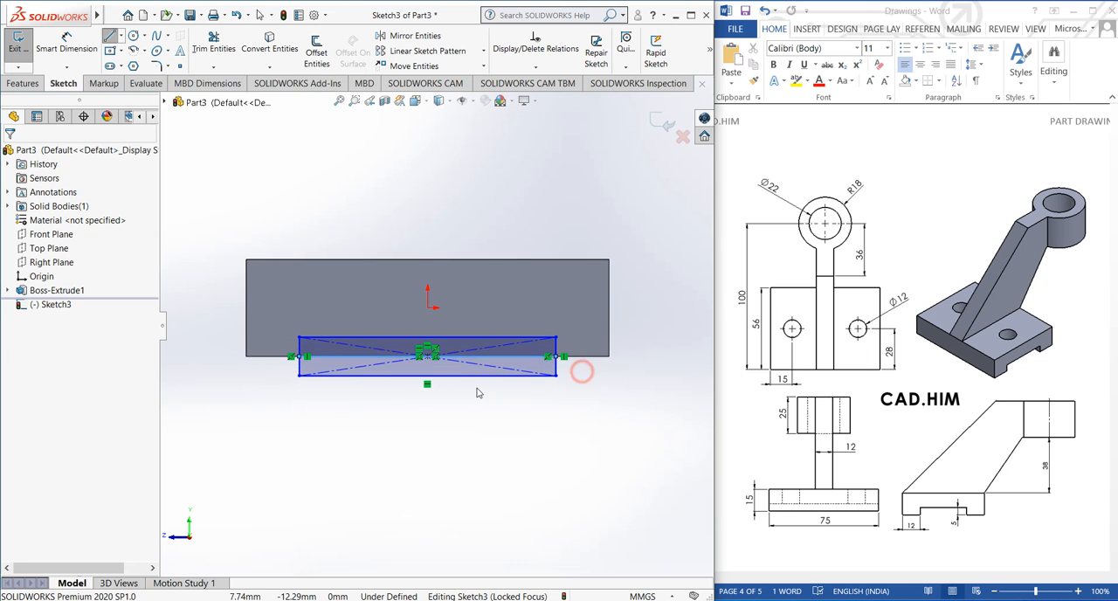
Trim away the part of the small rectangle that lies below the block's lower edge
scroll(483, 396, "down", 2)
left_click(213, 42)
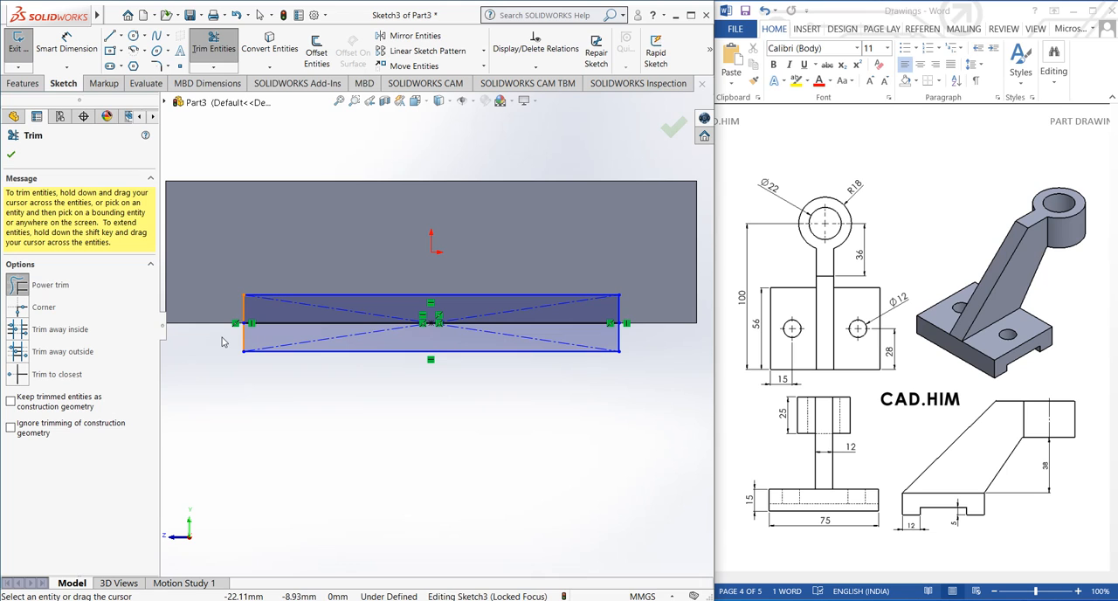
mouse_move(222, 342)
left_mouse_down()
mouse_move(384, 354)
mouse_move(629, 342)
left_mouse_up()
right_click(483, 378)
left_click(514, 429)
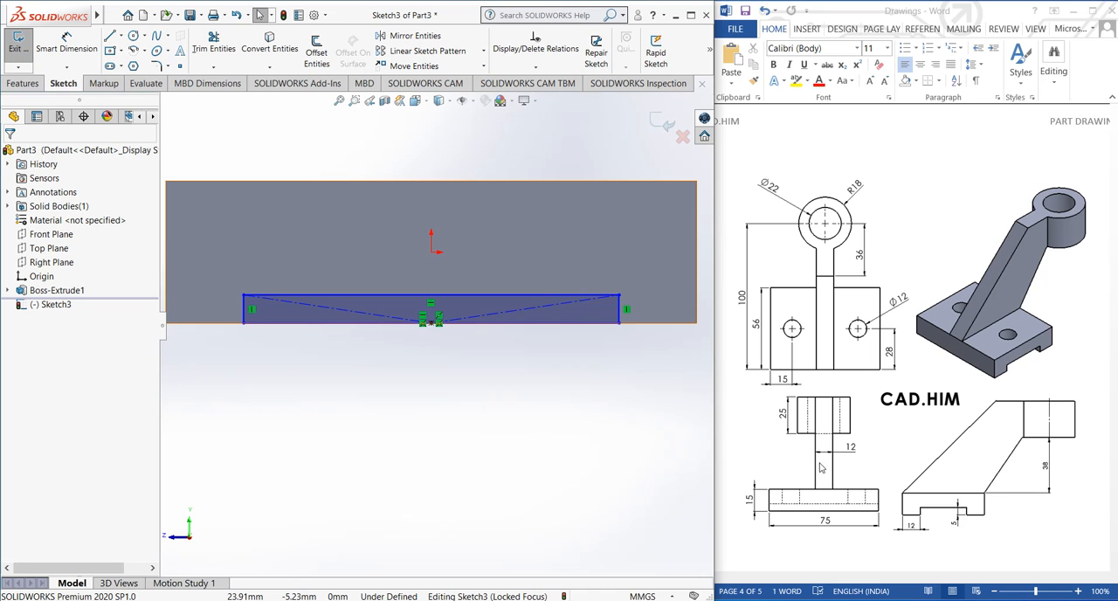
Dimension the height of the slot profile's short vertical side as 5 mm
left_click(66, 60)
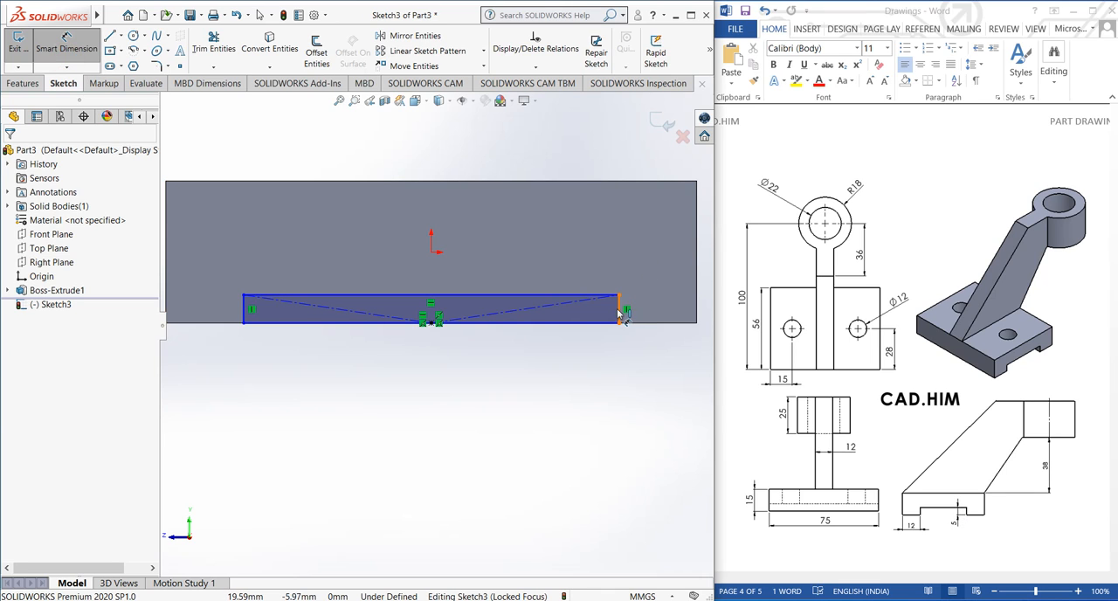
left_click(620, 308)
left_click(657, 316)
type("5")
key("Return")
left_click(511, 404)
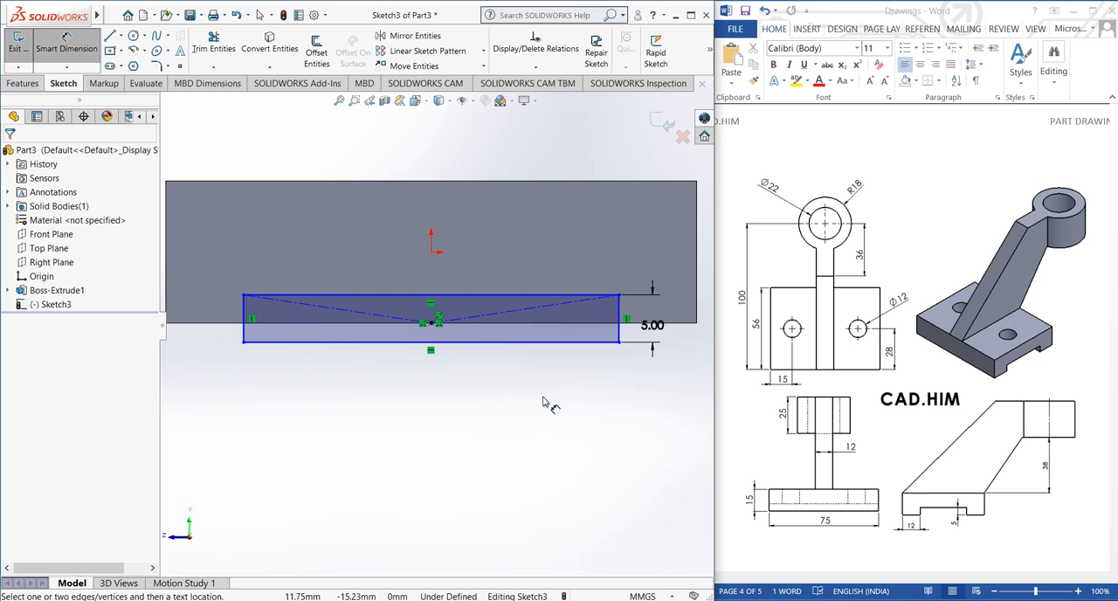
left_click(76, 51)
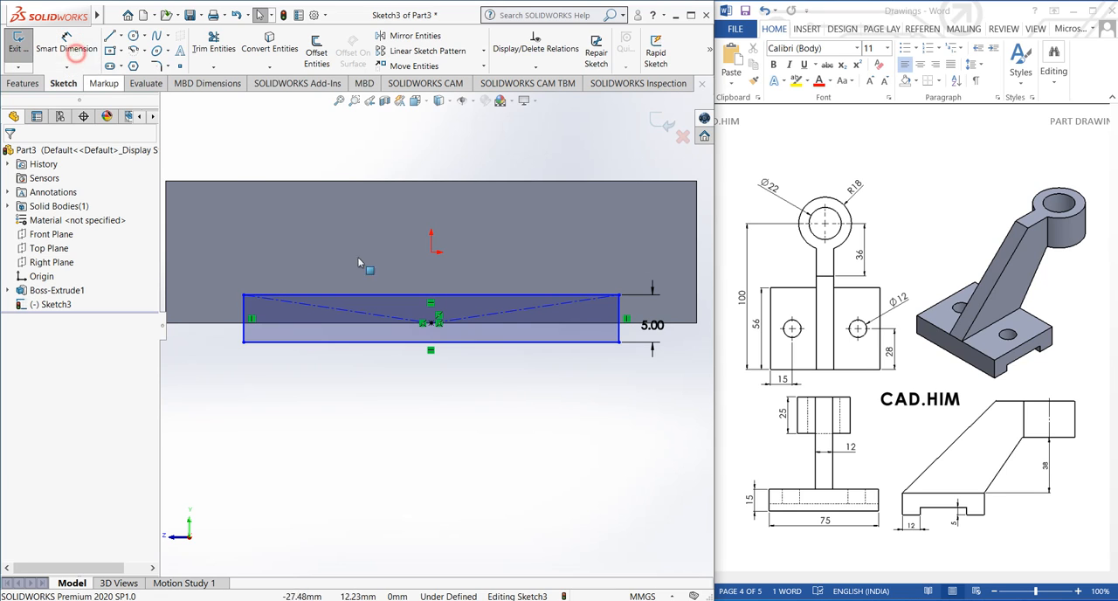
Make the slot profile's lower line collinear with the block's lower edge
scroll(511, 345, "up", 2)
scroll(499, 339, "down", 1)
left_click(505, 338)
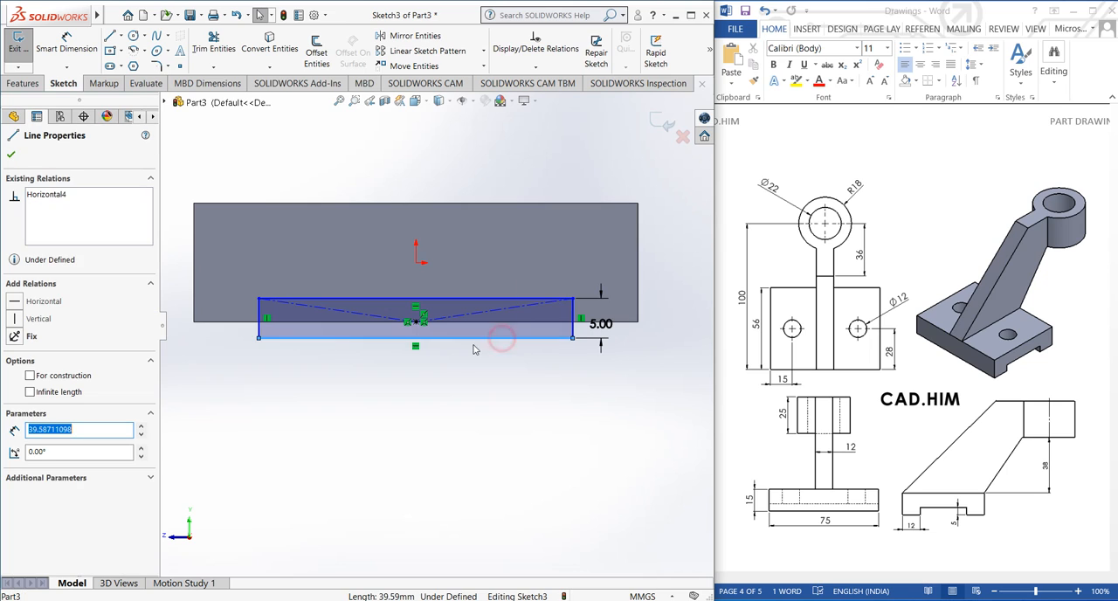
left_click(294, 376)
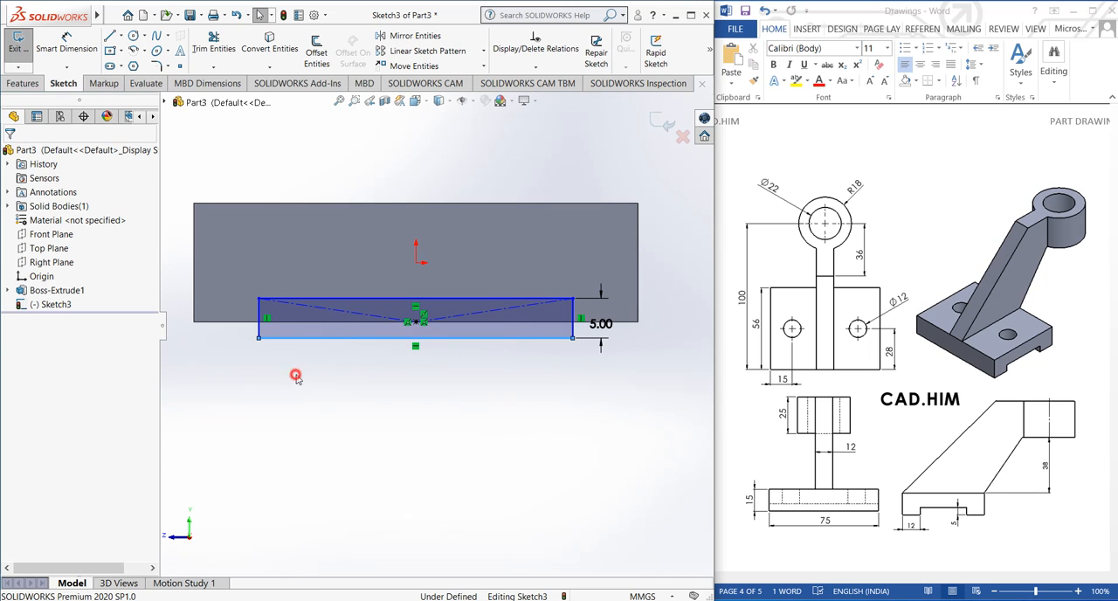
left_click(330, 339)
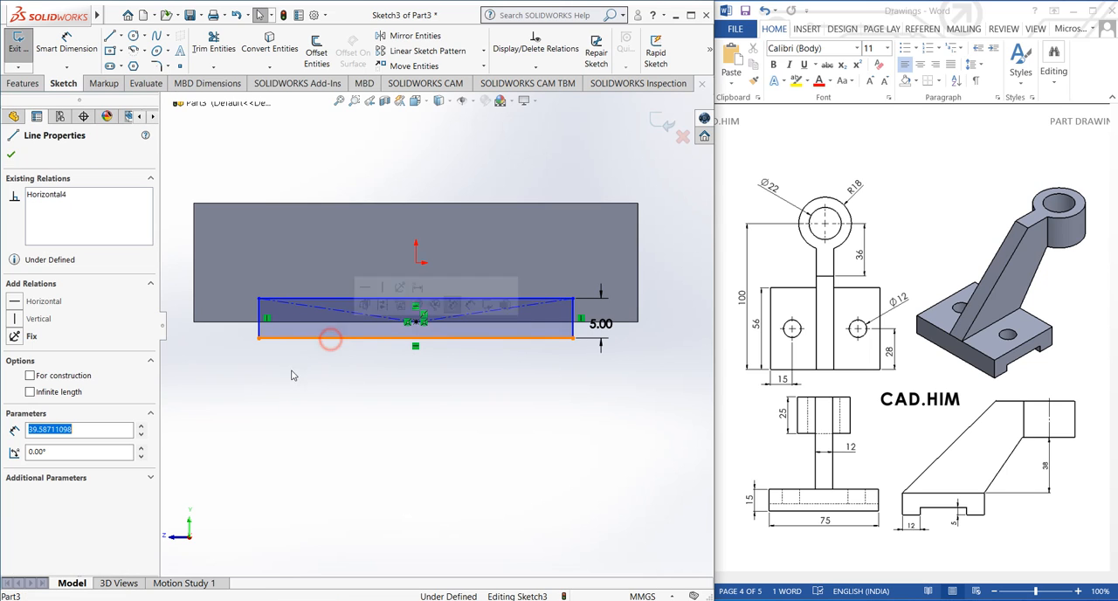
left_click(228, 324, "ctrl")
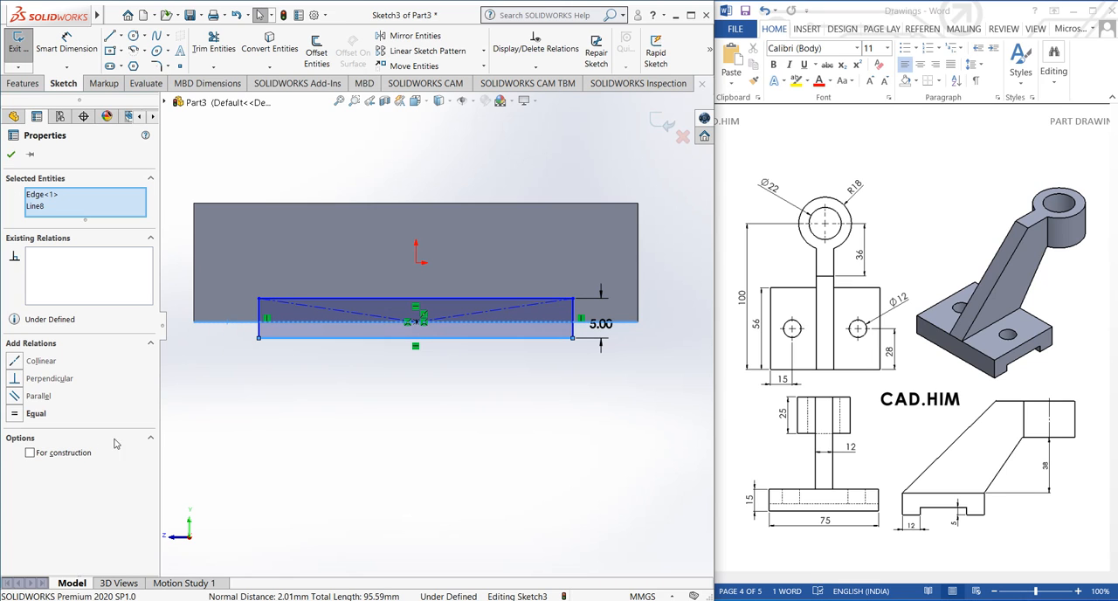
left_click(14, 367)
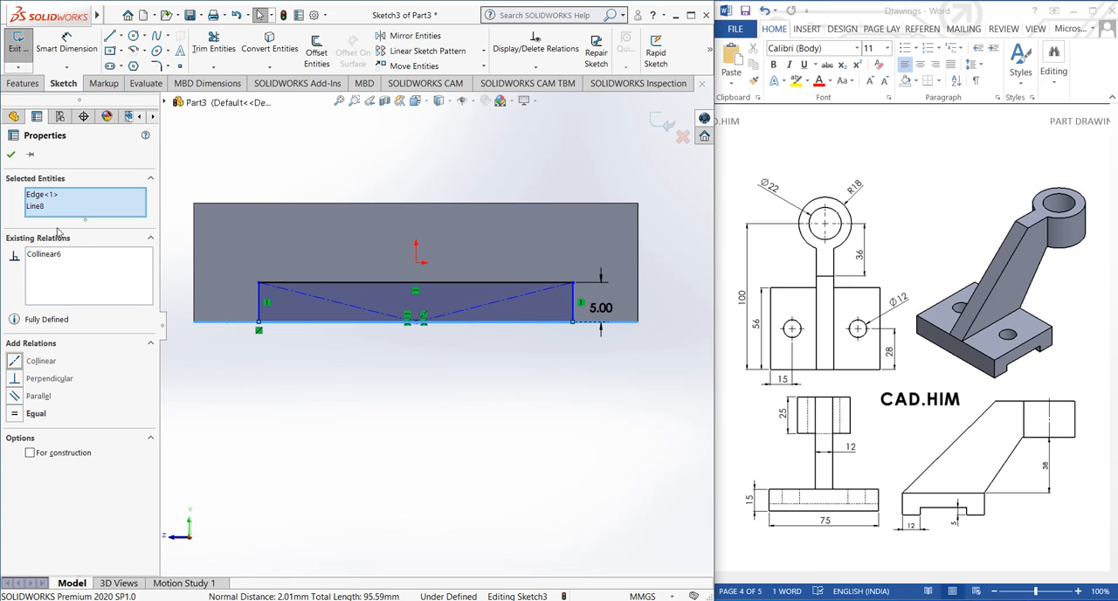
left_click(10, 154)
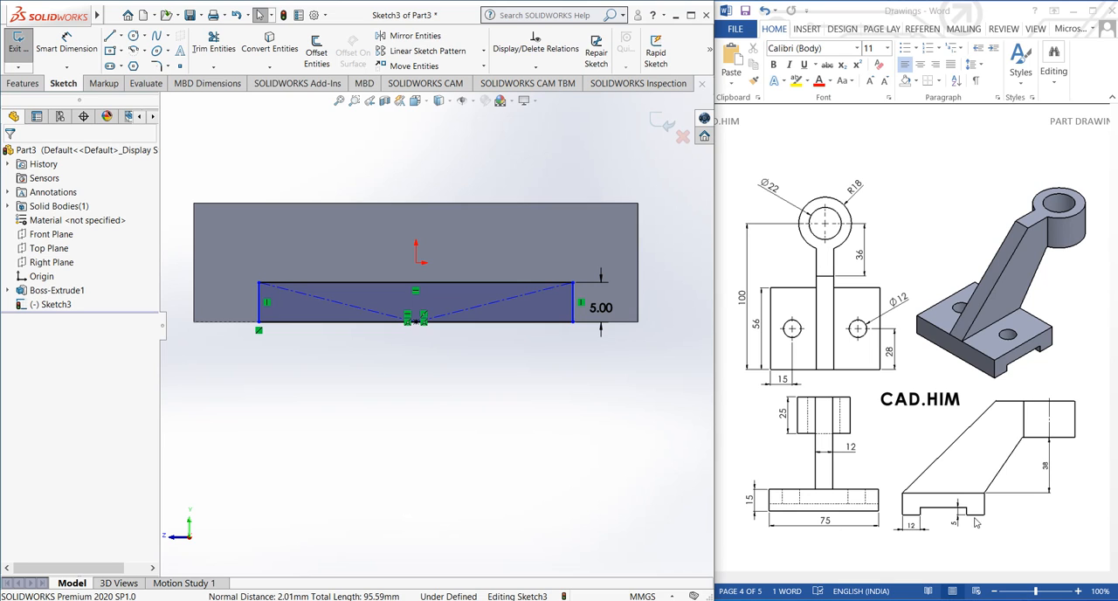
Dimension the slot profile's left vertical side at 12 mm from the block's left edge
left_click(66, 44)
left_click(260, 300)
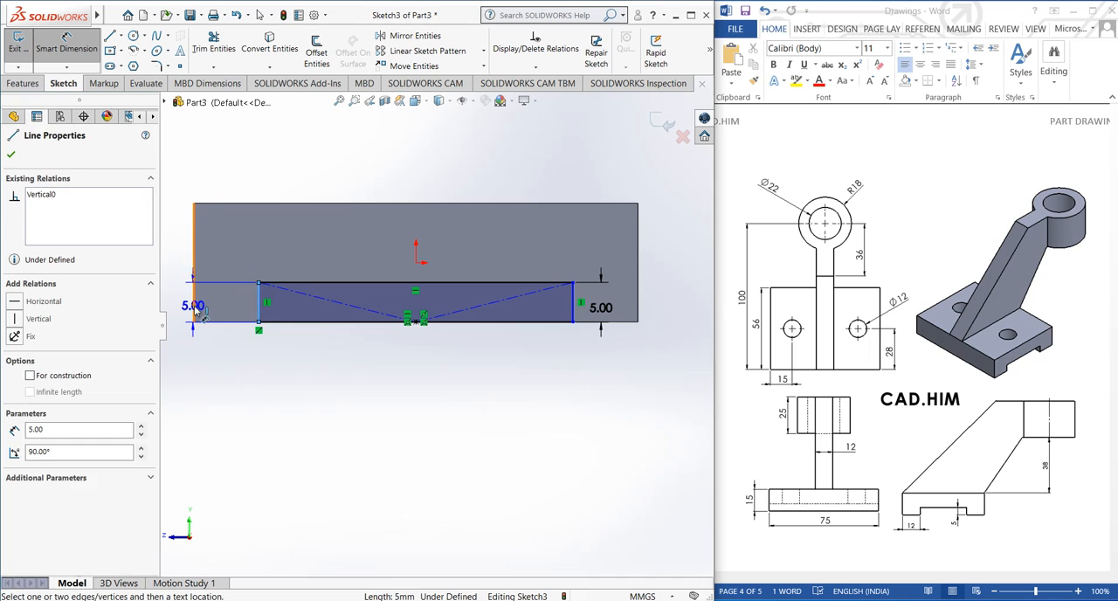
left_click(195, 309)
left_click(220, 361)
type("12")
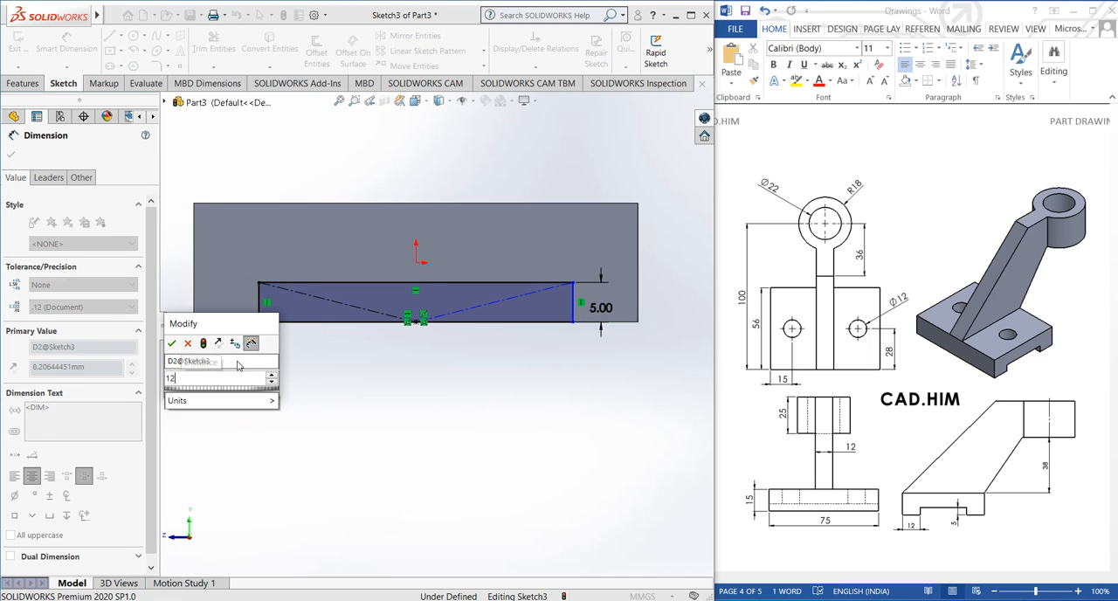
key("Return")
left_click(263, 416)
Dimension the slot profile's right vertical side at 12 mm from the block's right edge
left_click(573, 301)
left_click(637, 294)
left_click(591, 378)
type("12")
key("Return")
left_click(524, 434)
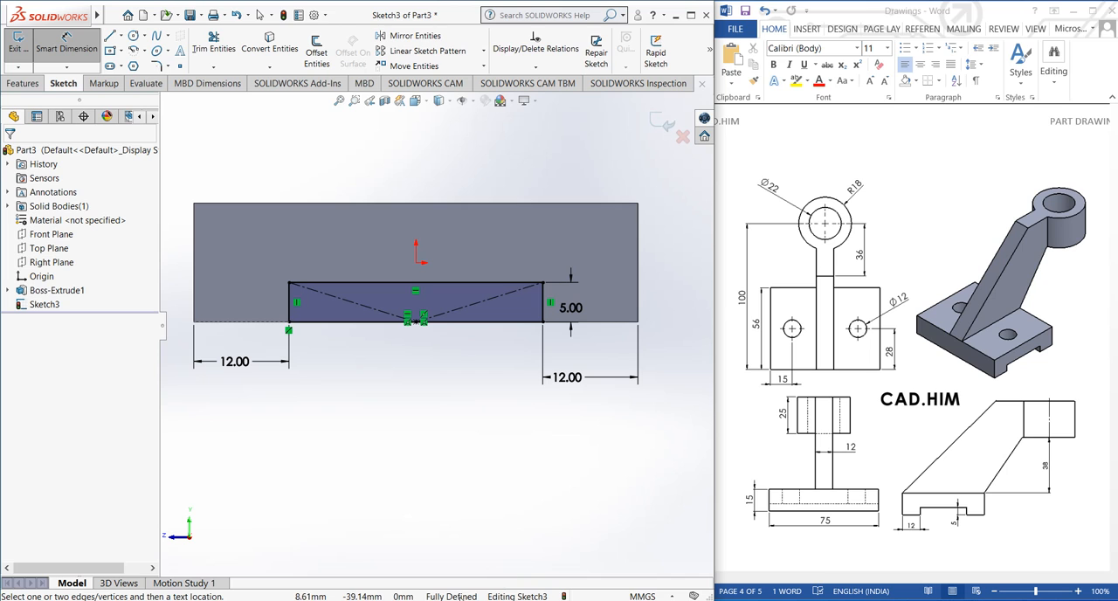
Close the slot sketch and cut its profile along the whole block with a blind Extruded Cut 135 mm deep
left_click(662, 123)
mouse_move(475, 410)
middle_mouse_down()
mouse_move(482, 387)
mouse_move(497, 449)
middle_mouse_up()
scroll(492, 445, "down", 1)
scroll(330, 298, "down", 3)
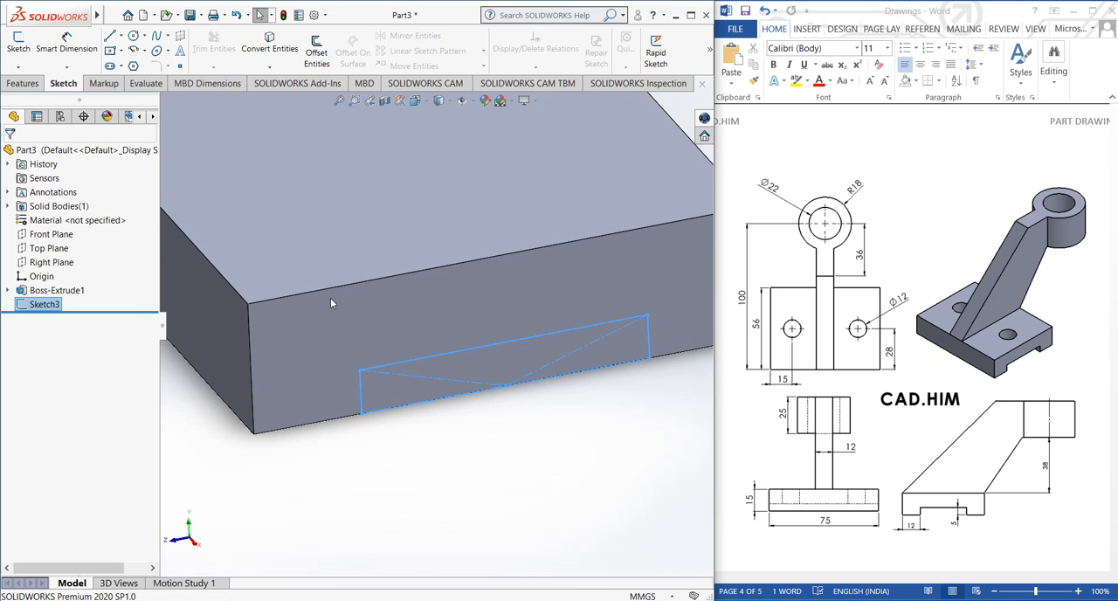
scroll(472, 293, "down", 1)
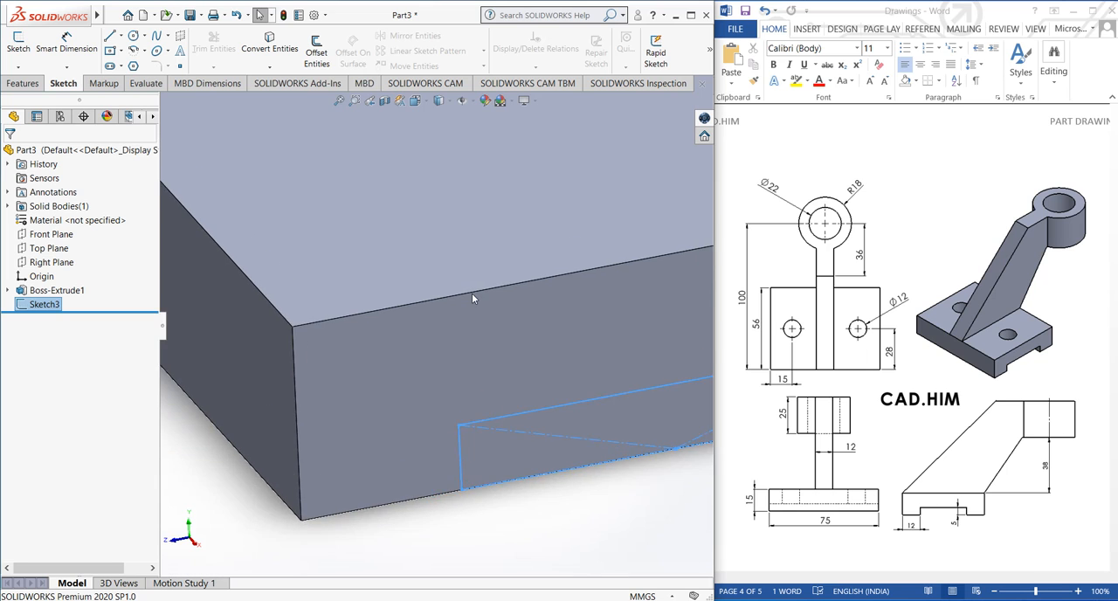
scroll(472, 292, "up", 7)
middle_click_drag(464, 296, 516, 313)
scroll(432, 244, "up", 1)
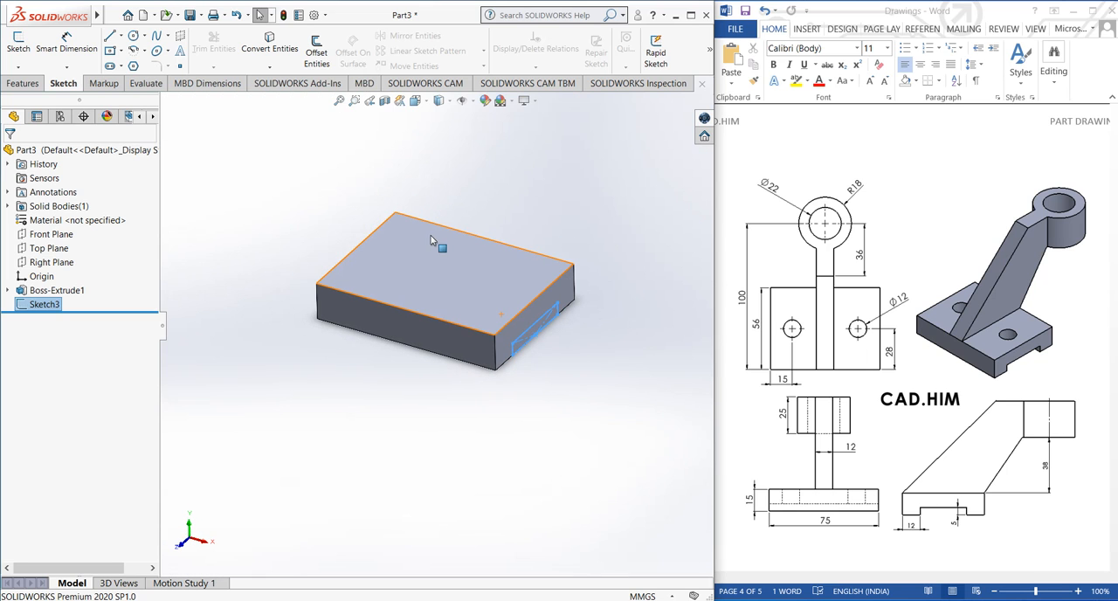
left_click(24, 83)
left_click(191, 54)
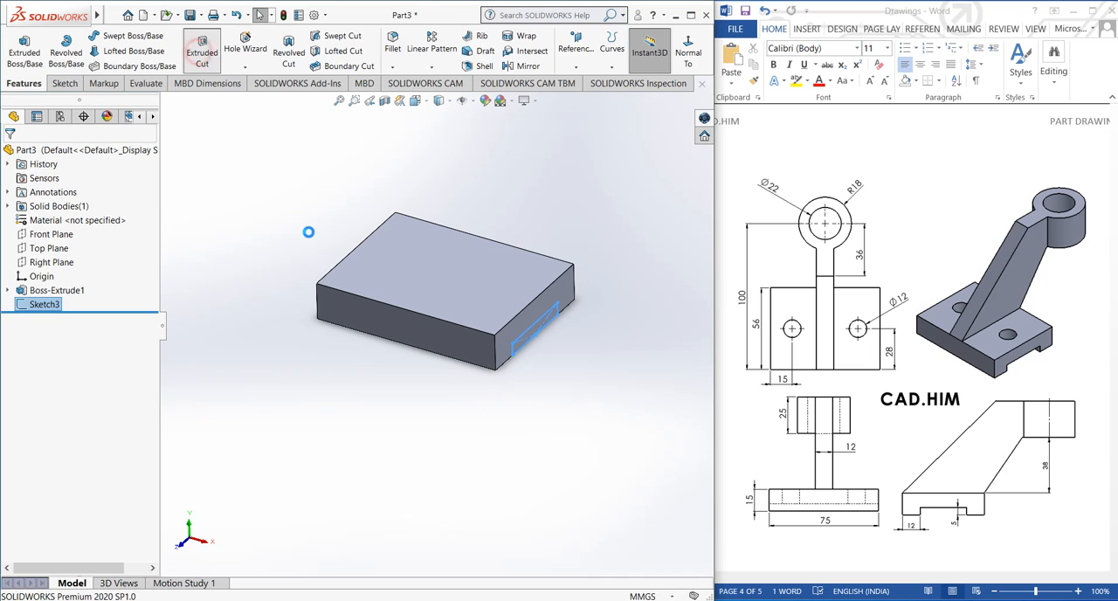
left_click_drag(393, 290, 197, 235)
mouse_move(302, 386)
middle_mouse_down()
mouse_move(420, 360)
mouse_move(296, 374)
middle_mouse_up()
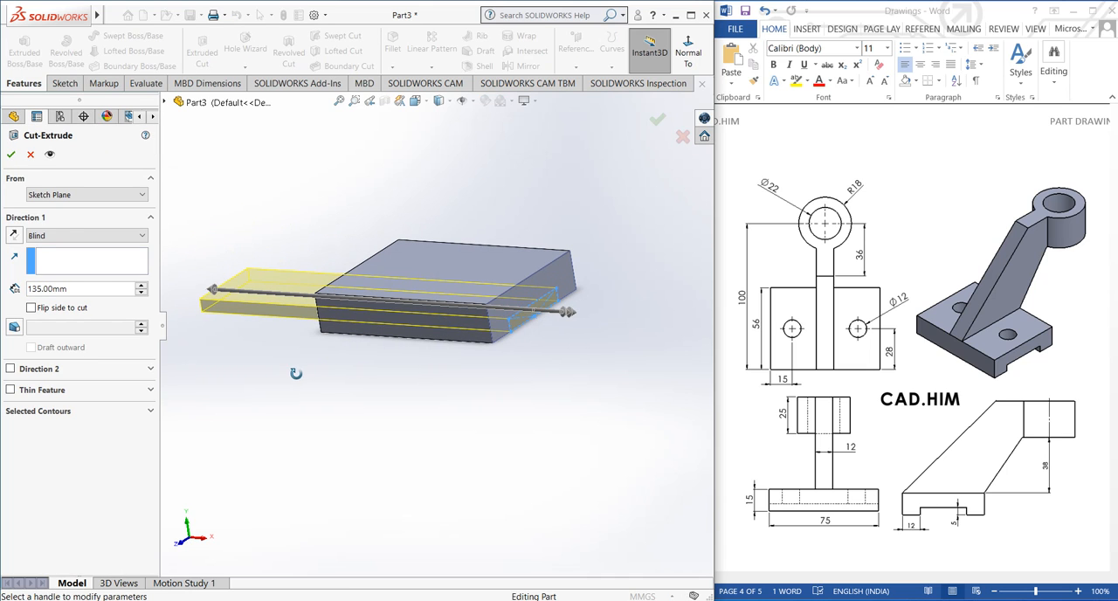
left_click(71, 235)
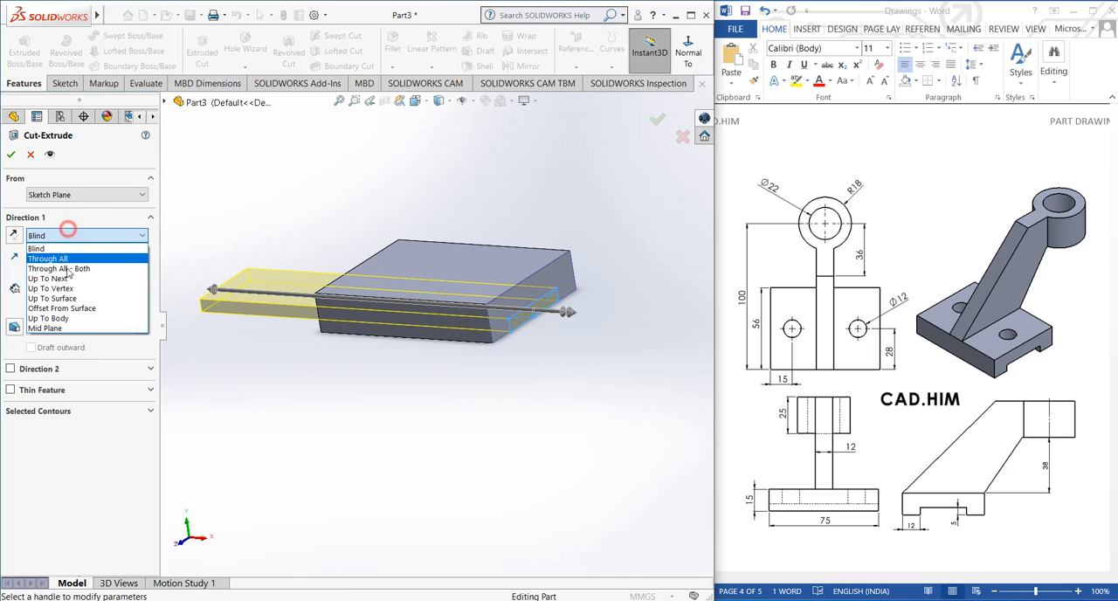
left_click(11, 155)
left_click(11, 154)
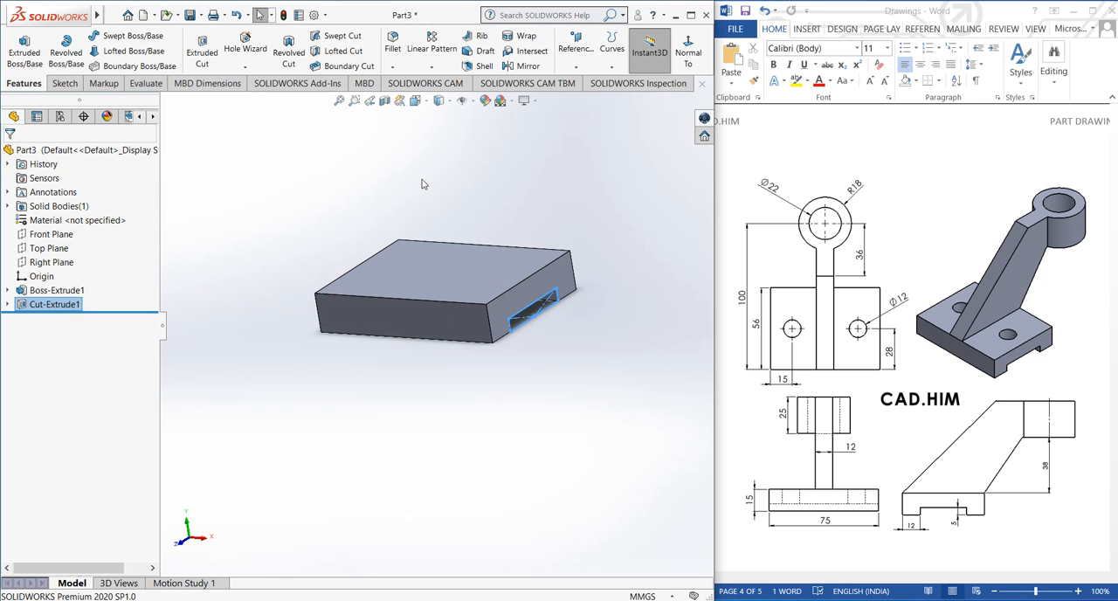
left_click(421, 178)
Start a sketch on the block's top face and draw a vertical centerline between the midpoints of its upper and lower edges
mouse_move(399, 281)
middle_mouse_down()
mouse_move(315, 242)
mouse_move(489, 262)
mouse_move(545, 299)
middle_mouse_up()
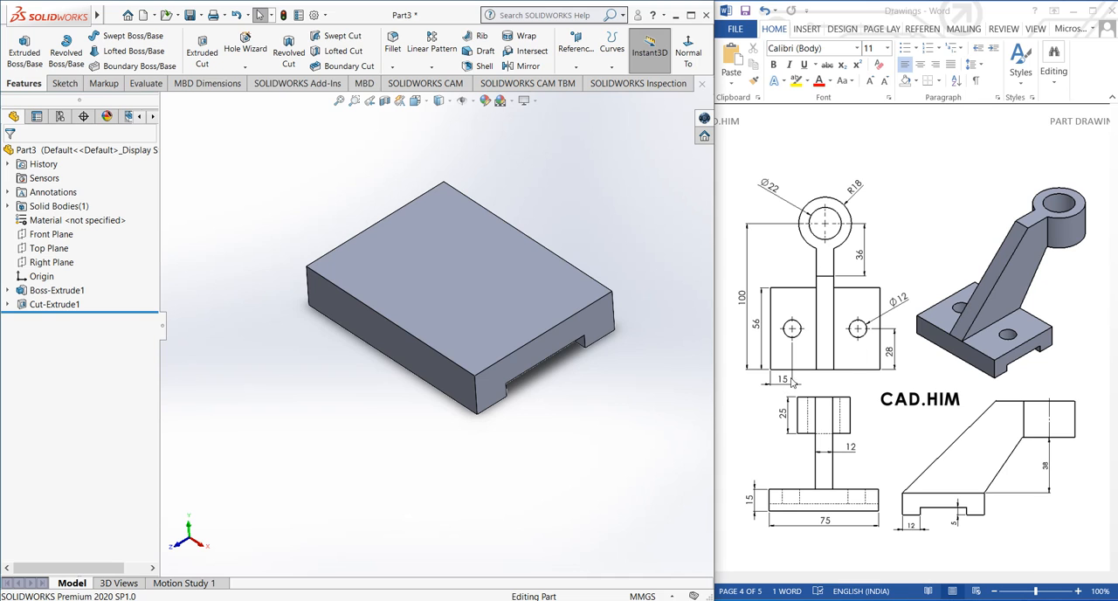
left_click(423, 316)
left_click(63, 83)
left_click(19, 44)
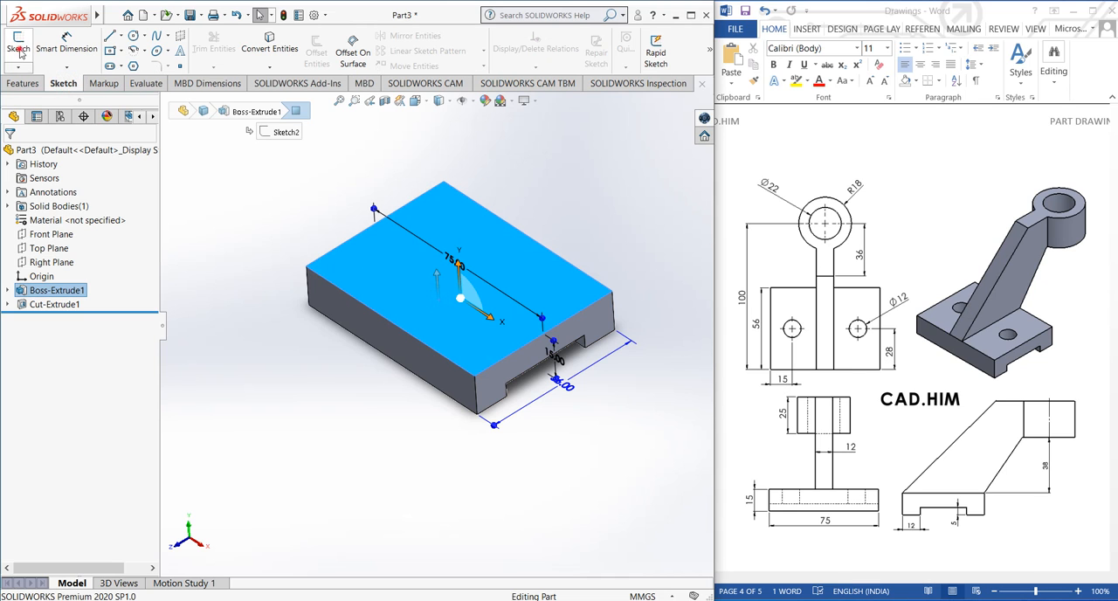
left_click(175, 327)
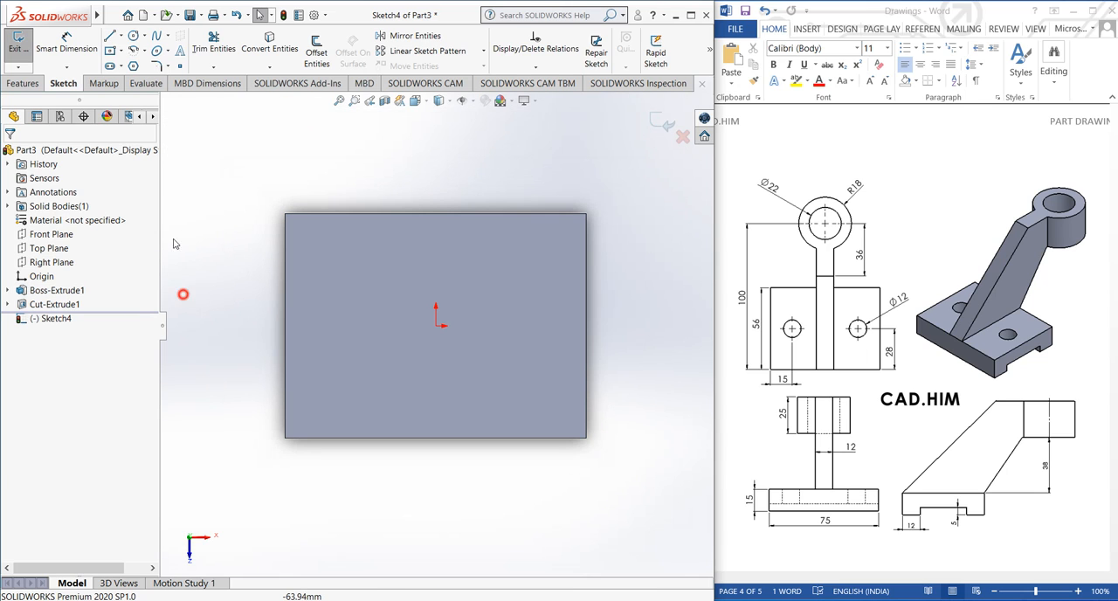
left_click(120, 36)
left_click(138, 62)
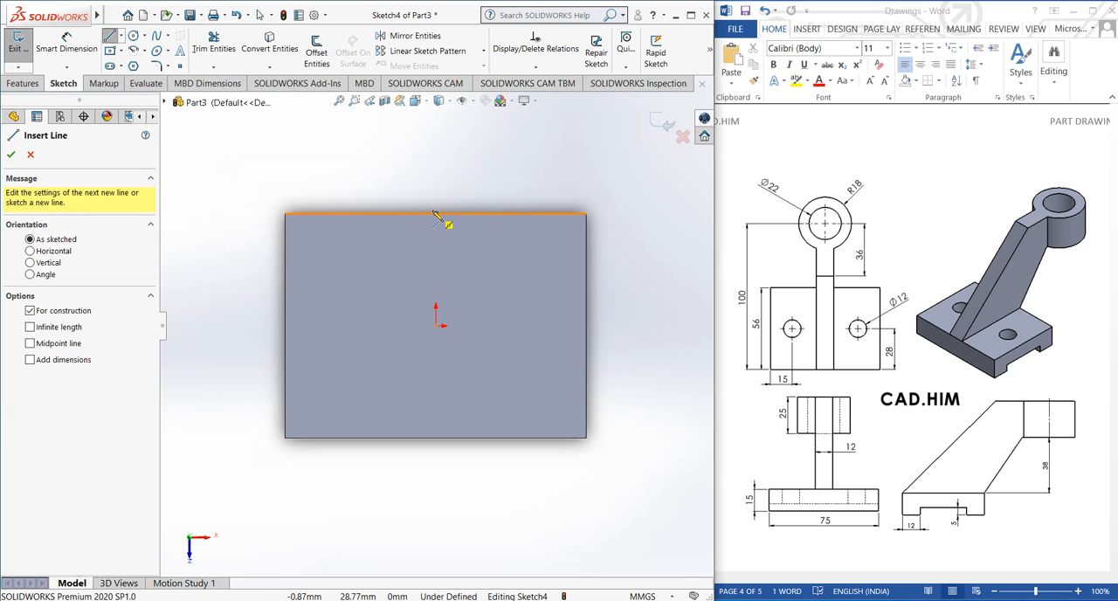
left_click(436, 215)
left_click(436, 438)
right_click(437, 437)
left_click(459, 448)
Sketch a circle about 14 mm in diameter on the top face, left of the centerline
left_click(133, 35)
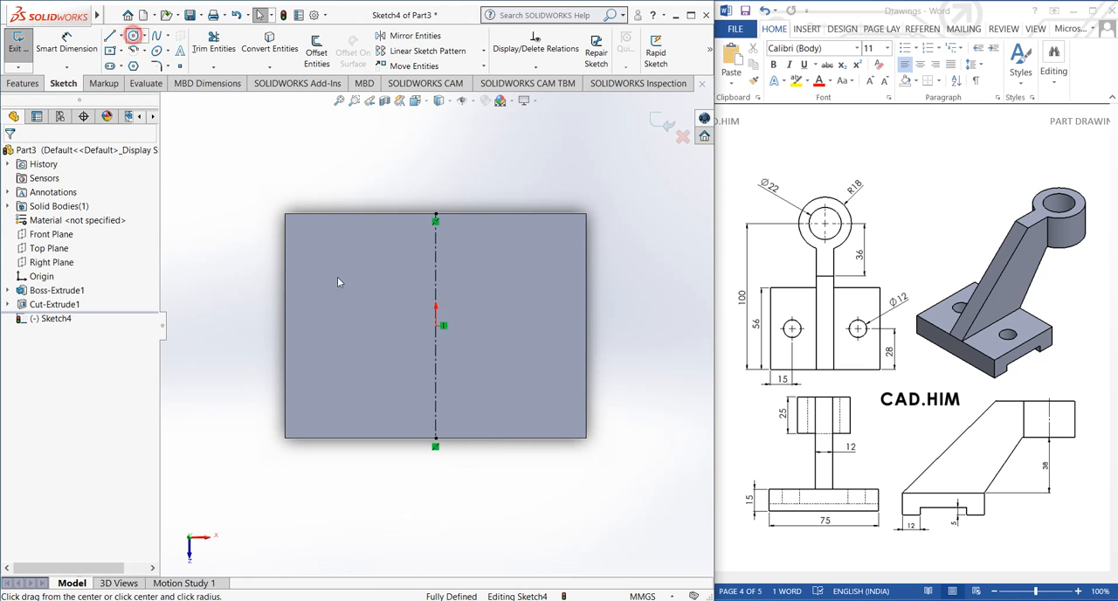
left_click_drag(359, 358, 372, 383)
right_click(305, 262)
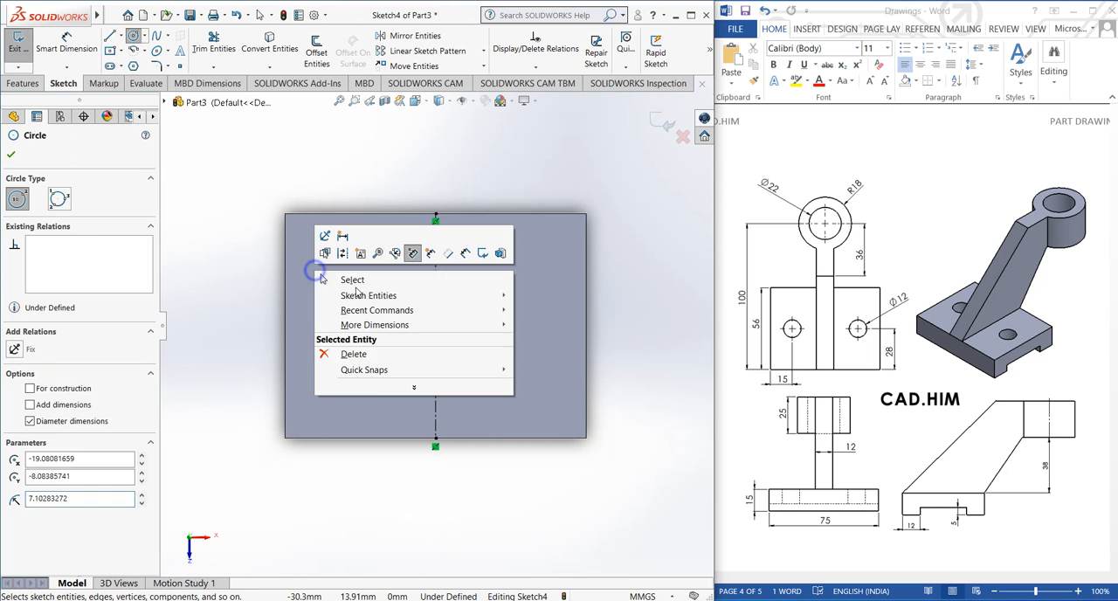
left_click(325, 277)
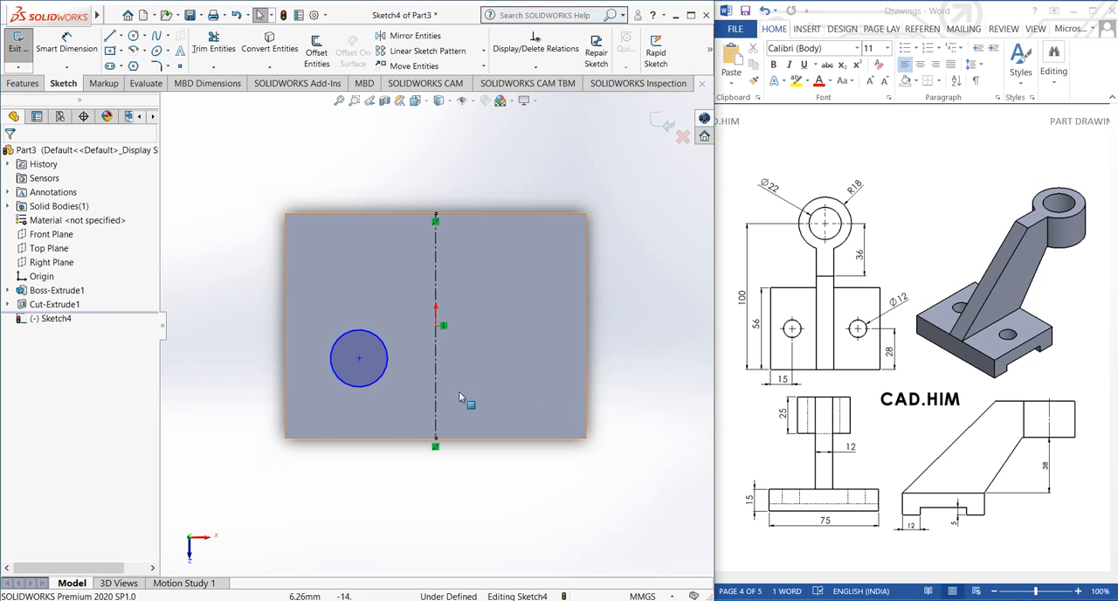
Dimension the circle's center at 15 mm from the top face's left edge
left_click(79, 49)
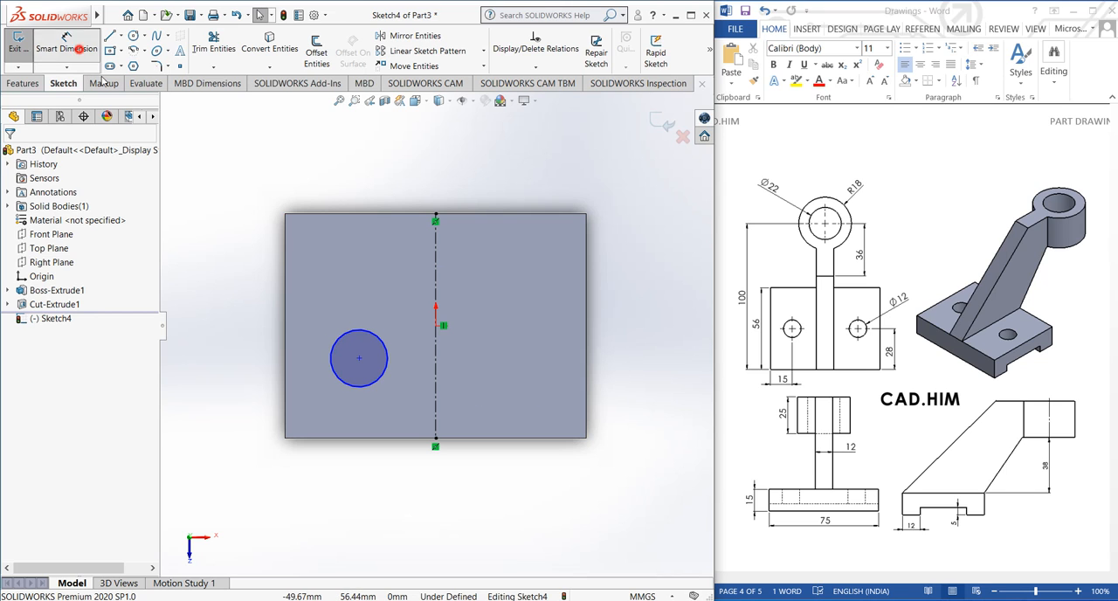
left_click(359, 358)
left_click(287, 426)
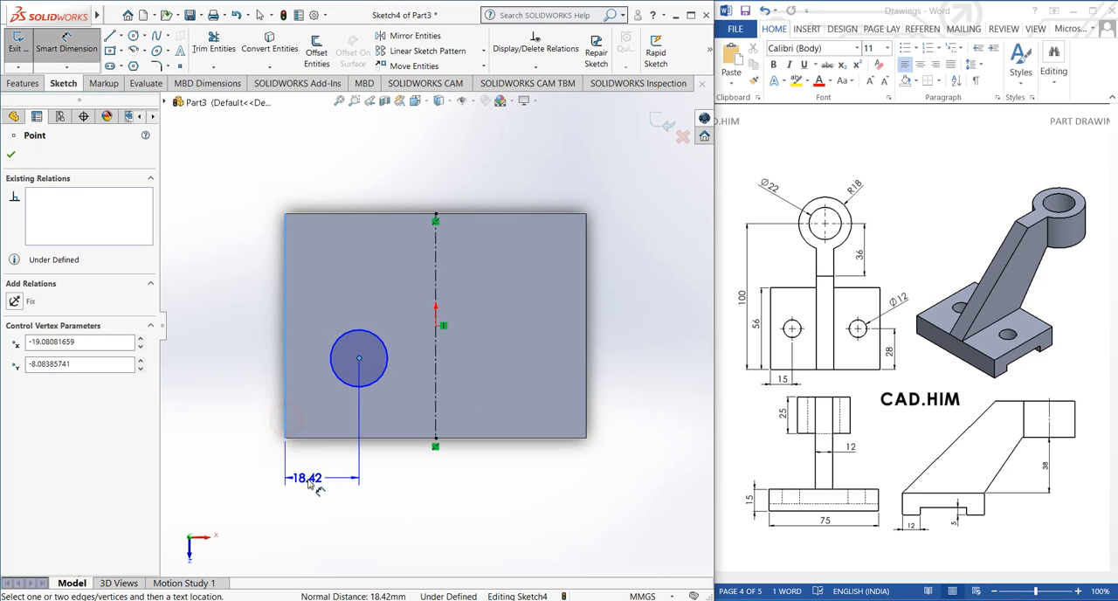
left_click(300, 476)
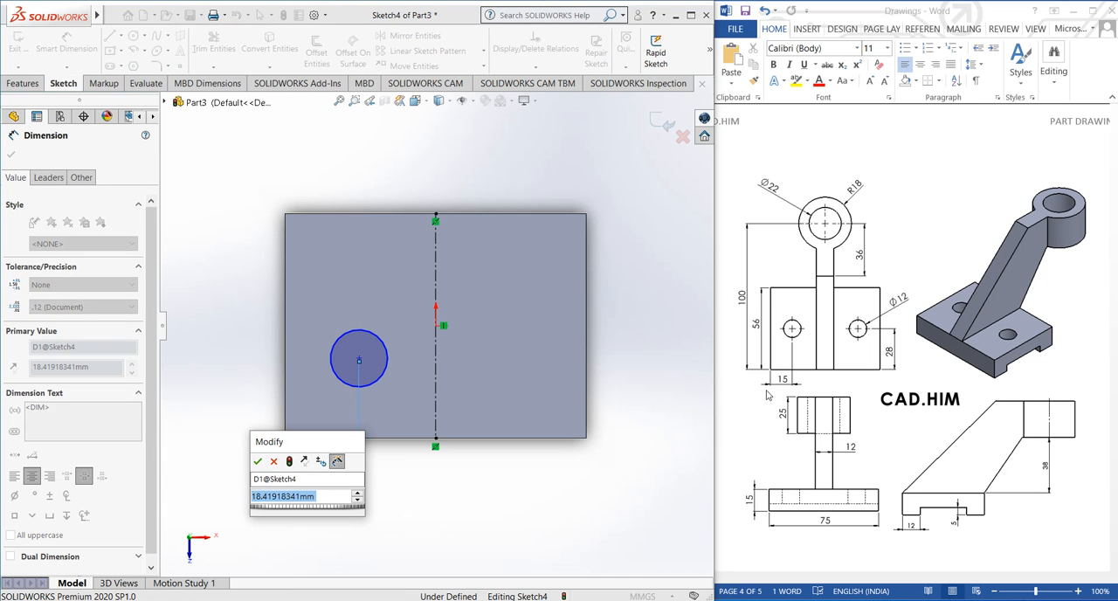
type("15")
key("Return")
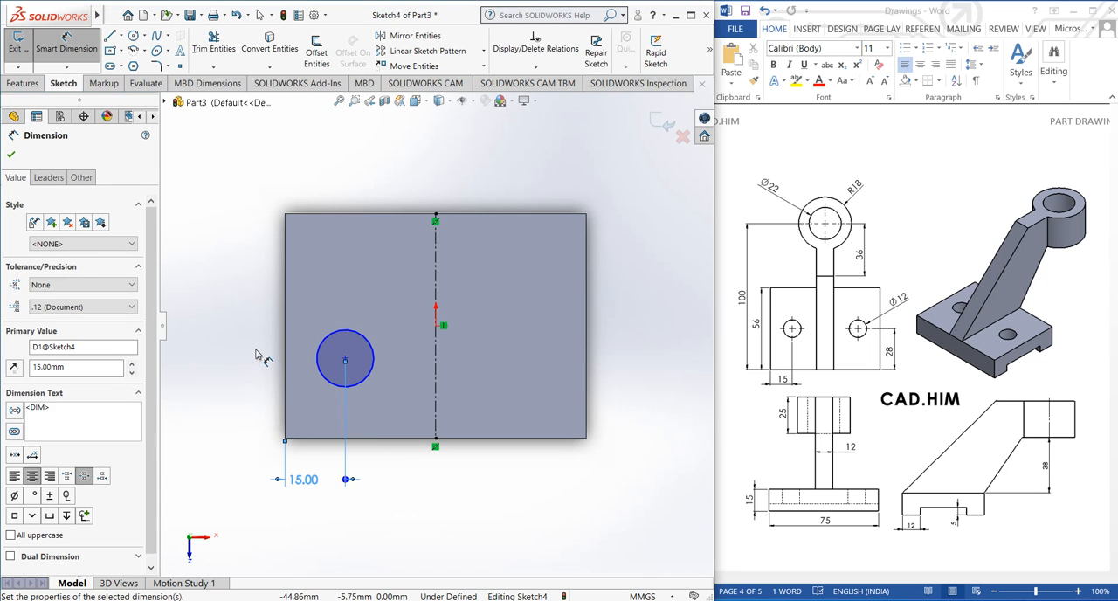
left_click(258, 354)
Dimension the circle's center at 28 mm from the top face's lower edge
left_click(346, 359)
left_click(317, 439)
left_click(245, 392)
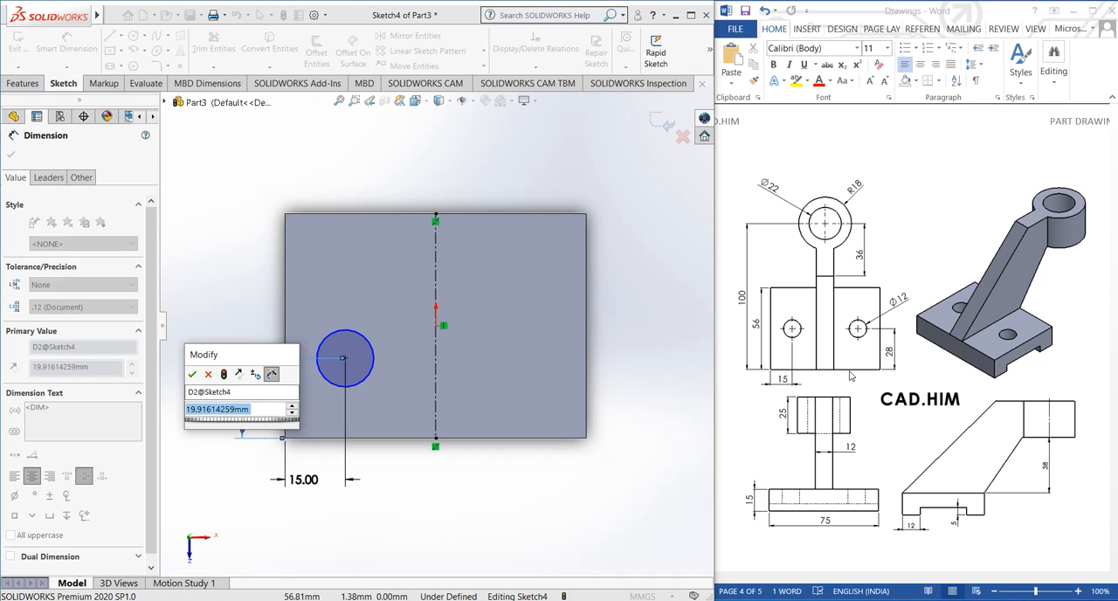
type("28")
key("Return")
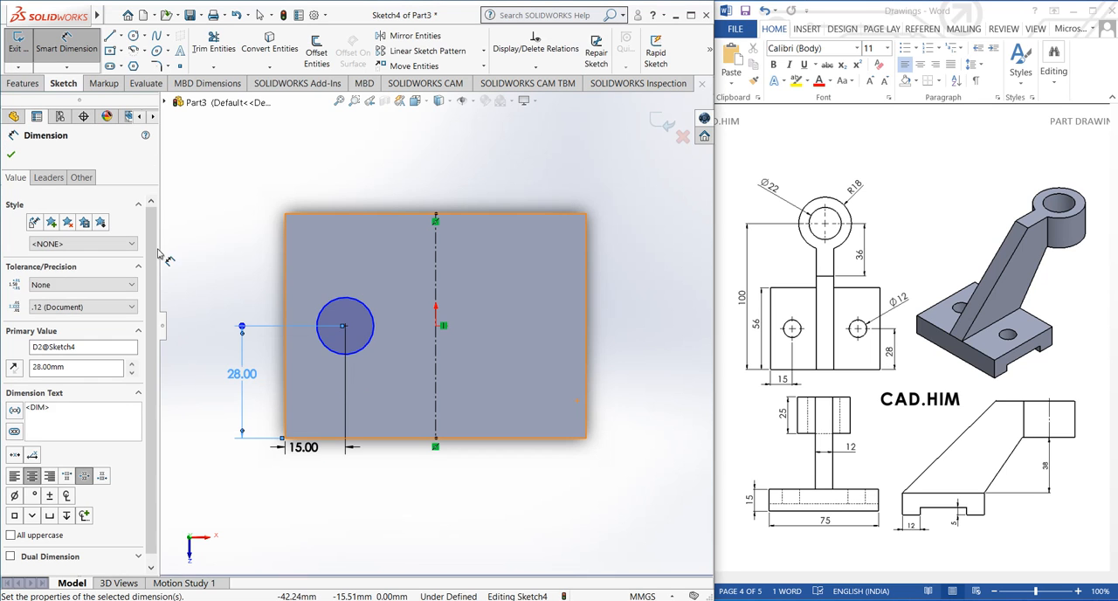
left_click(235, 247)
Set the circle's diameter to 12 mm with a dimension
left_click(371, 307)
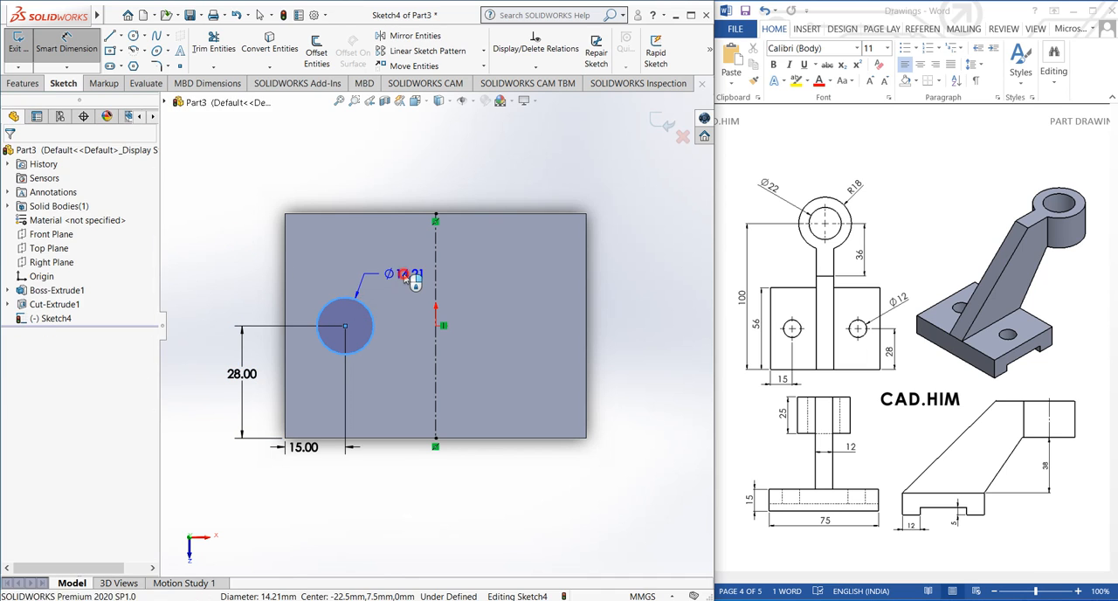
left_click(413, 278)
type("12")
key("Return")
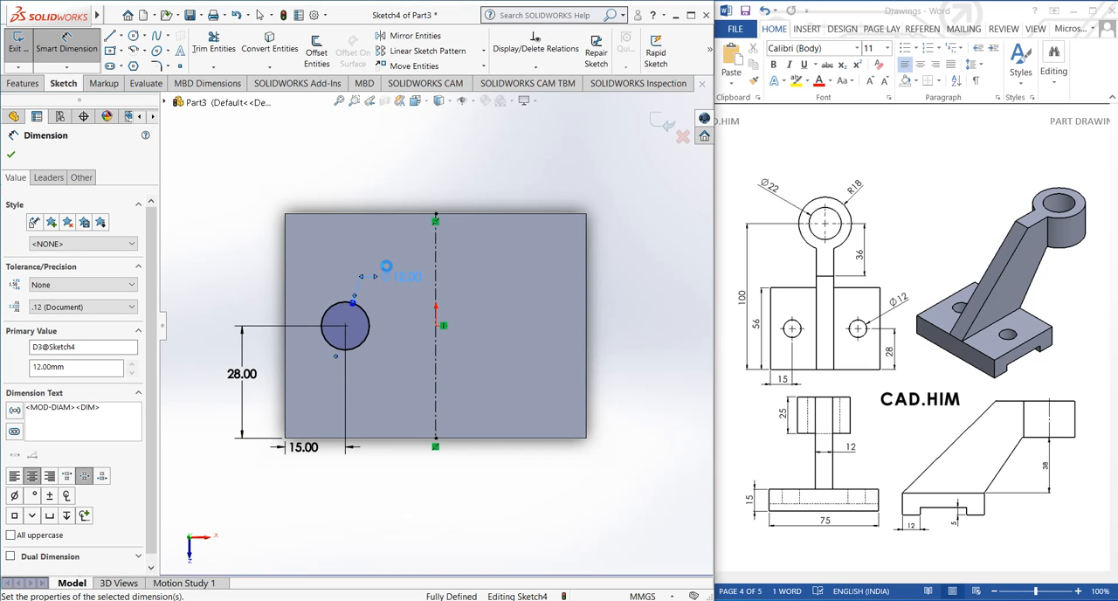
left_click(247, 276)
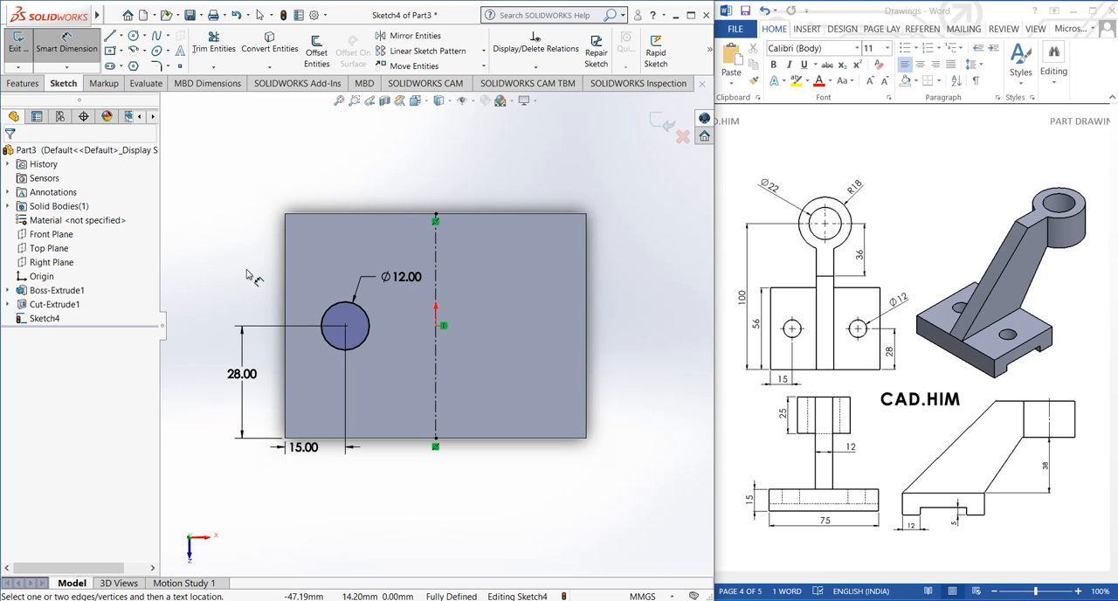
Mirror the 12 mm circle about the vertical centerline, keeping the original
left_click(410, 36)
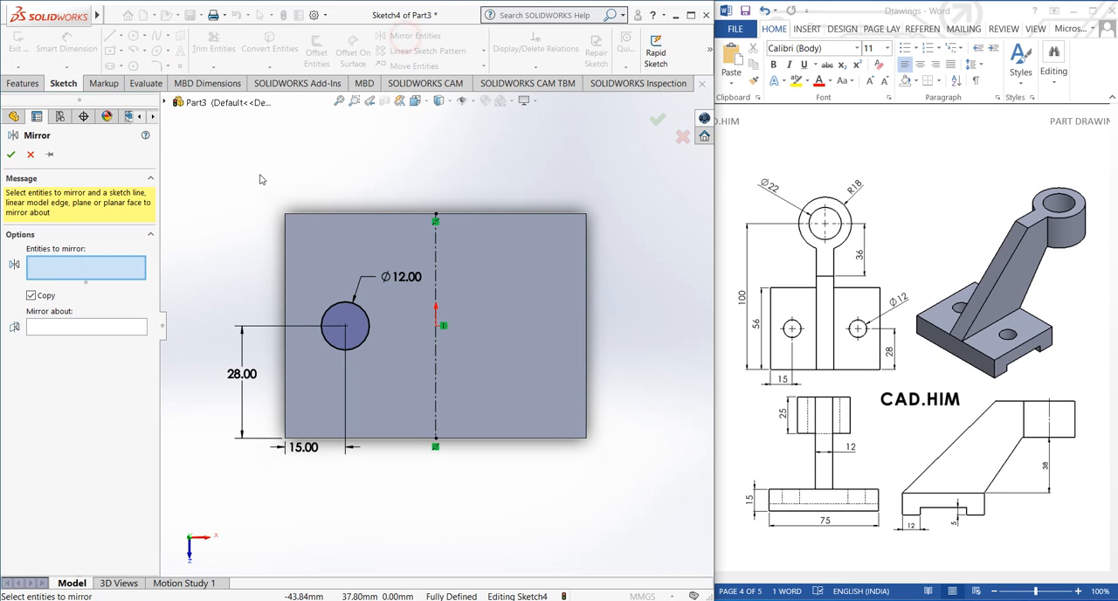
left_click(329, 308)
left_click(63, 323)
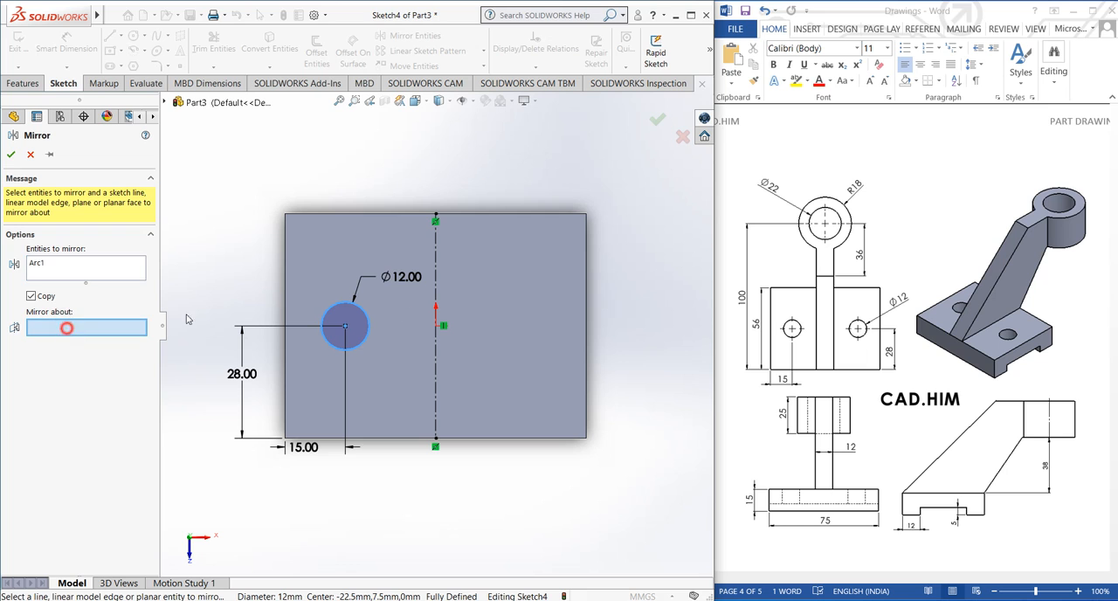
left_click(436, 317)
left_click(10, 154)
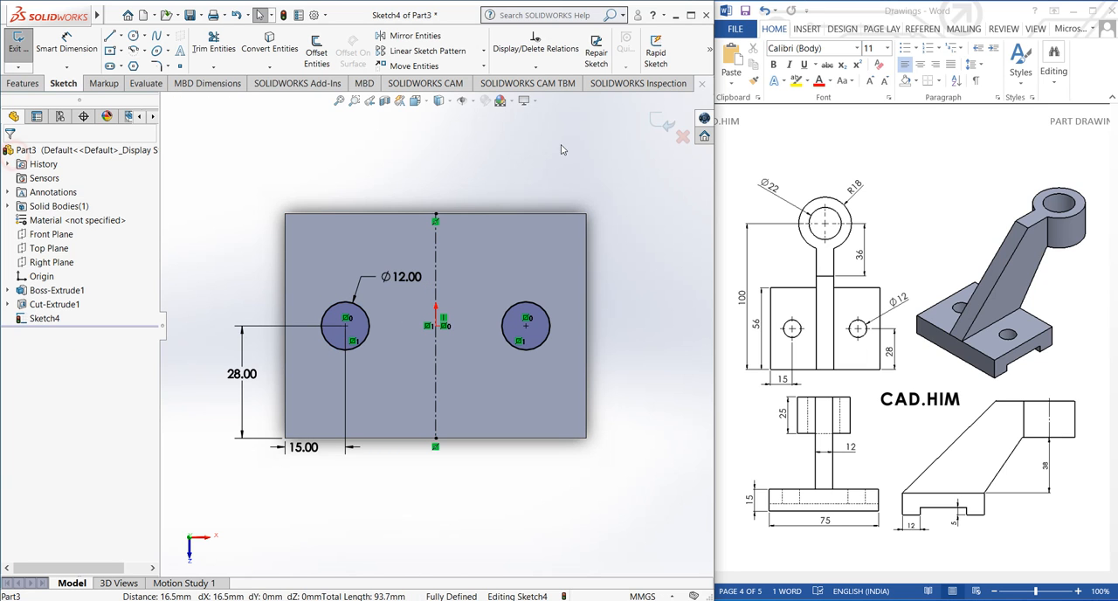
Close the sketch and cut the two circles out of the base as holes with an Extruded Cut
middle_click_drag(581, 253, 479, 215)
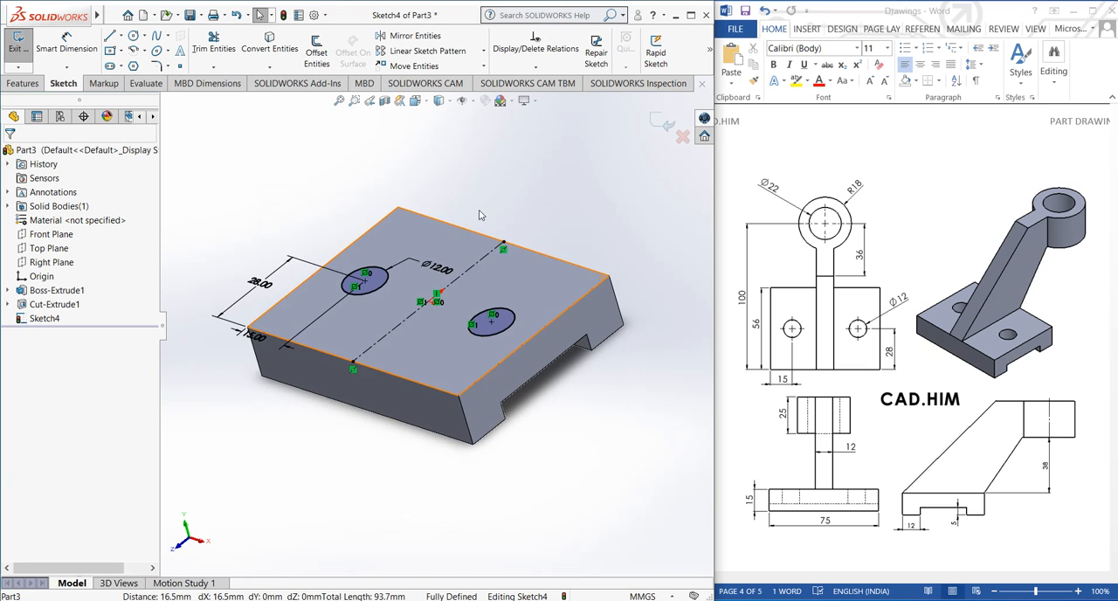
left_click(662, 123)
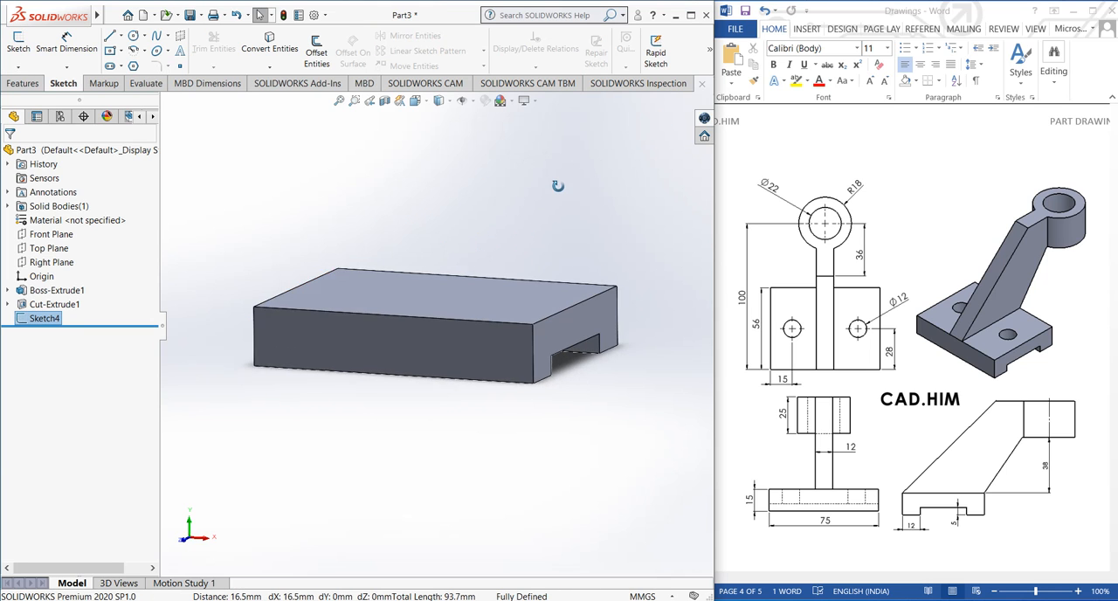
middle_click_drag(514, 215, 529, 231)
left_click(23, 83)
left_click(205, 54)
left_click(10, 154)
key("f")
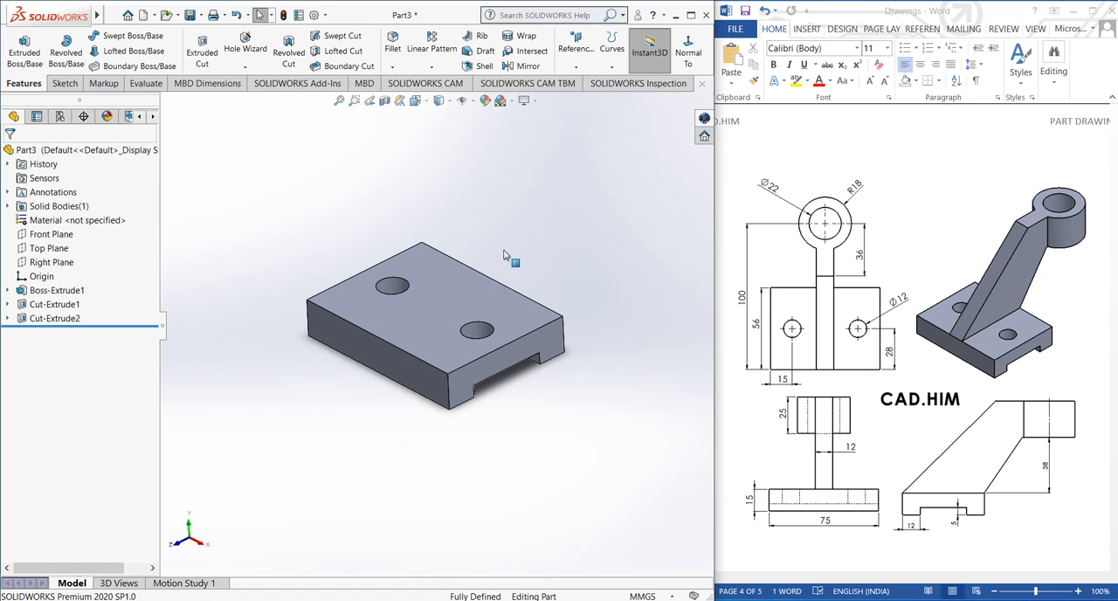
middle_click_drag(501, 256, 483, 275, "ctrl")
middle_click_drag(453, 324, 459, 316)
scroll(459, 316, "down", 1)
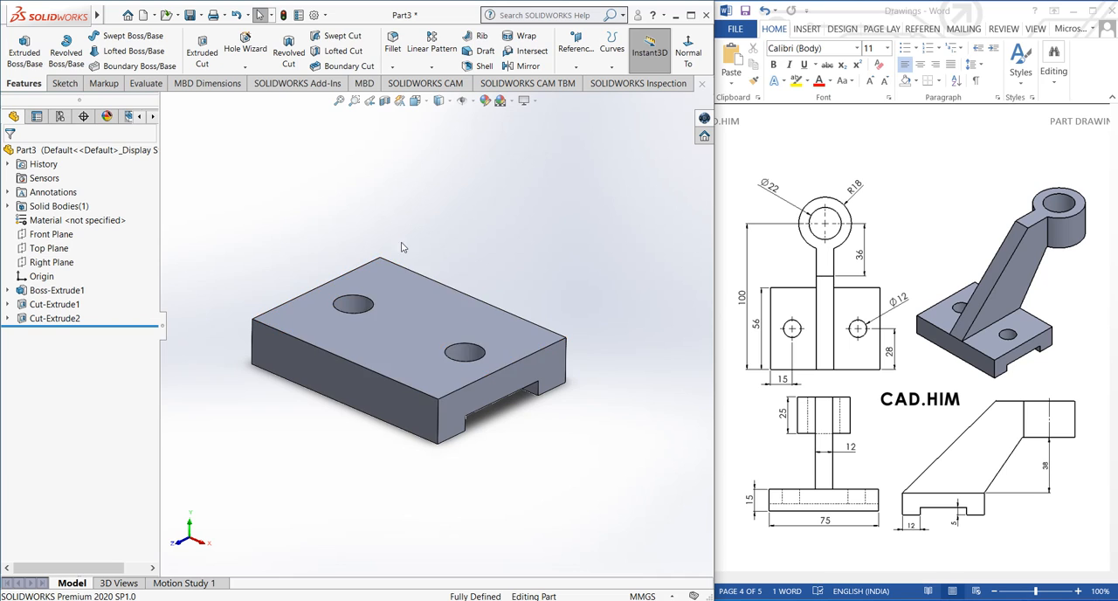
key("Left")
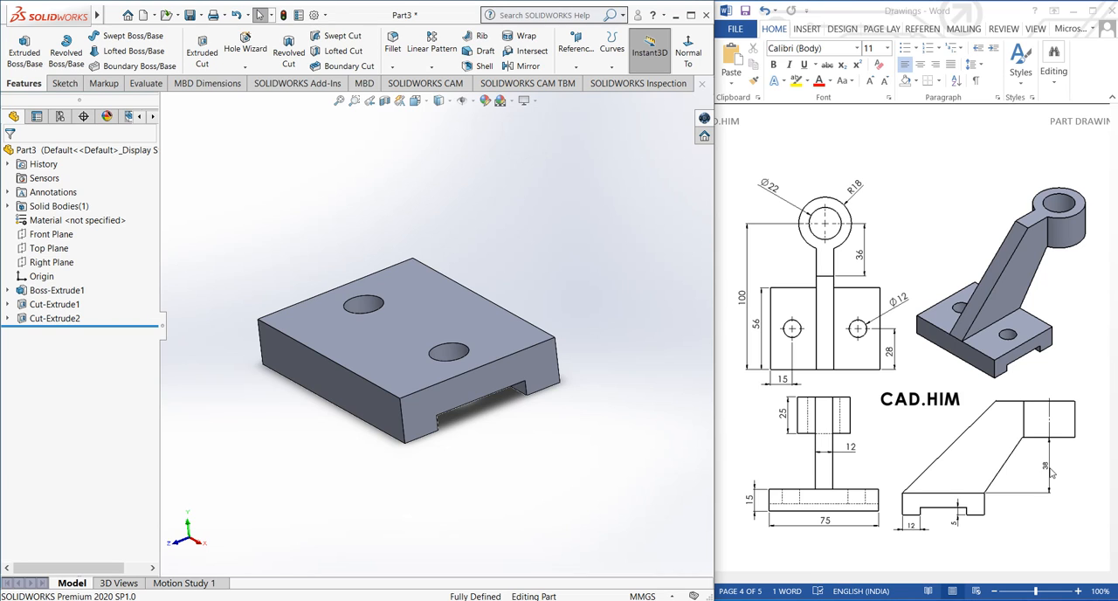
key("ctrl+7")
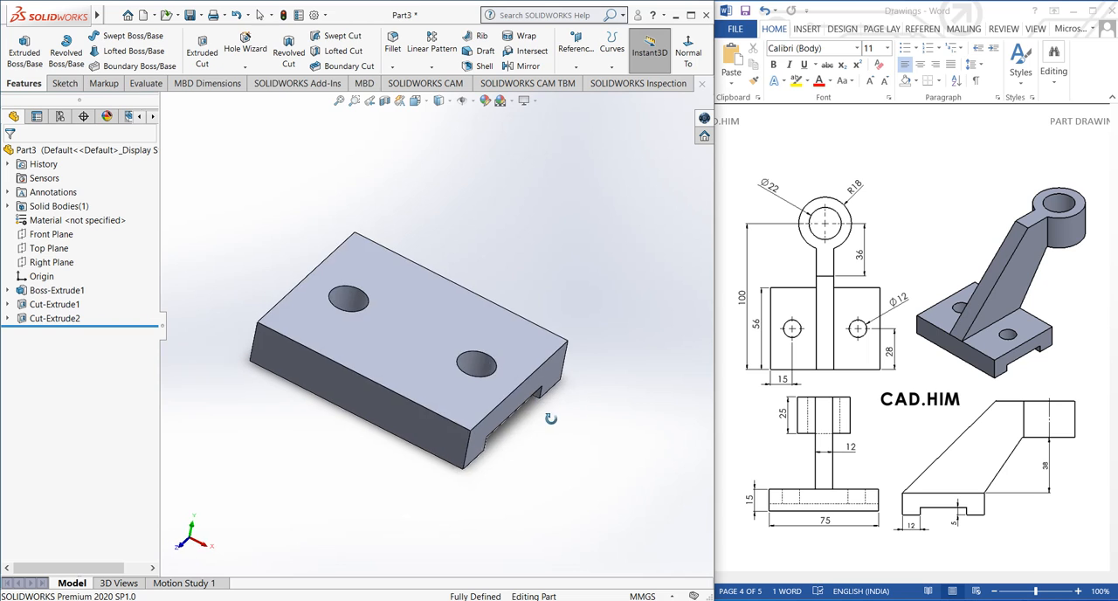
Create a reference plane offset 28 mm above the base's top face
left_click(569, 67)
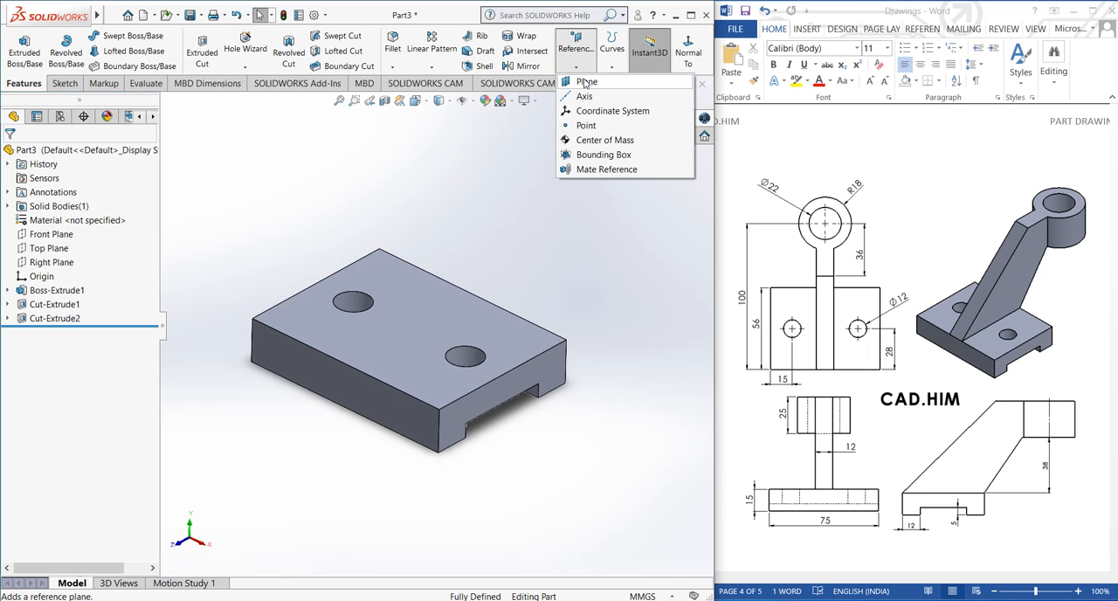
left_click(586, 81)
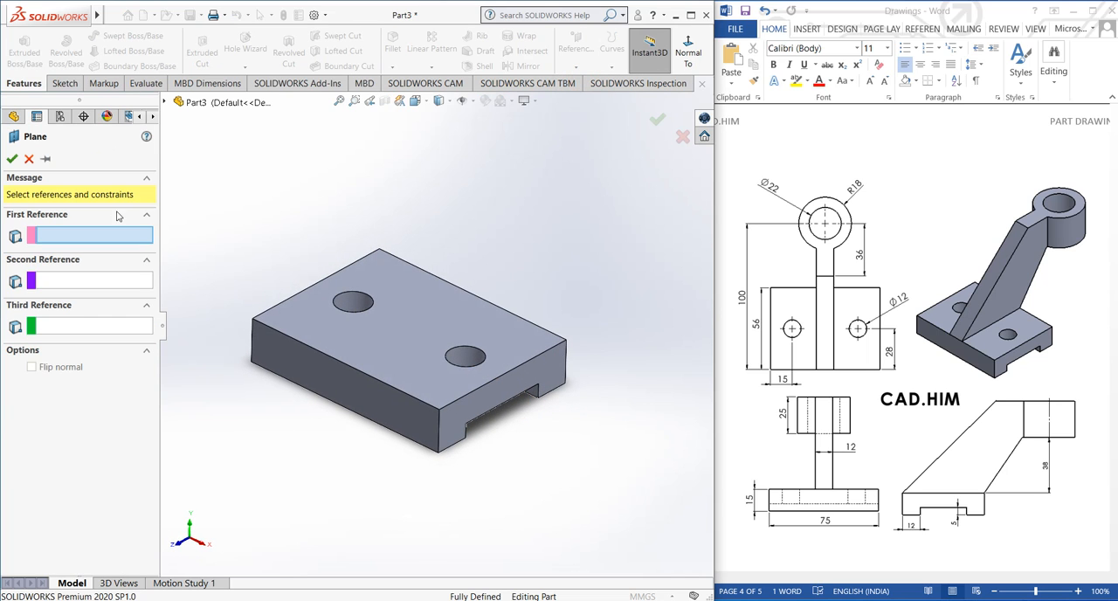
left_click(425, 329)
middle_click_drag(424, 329, 364, 320)
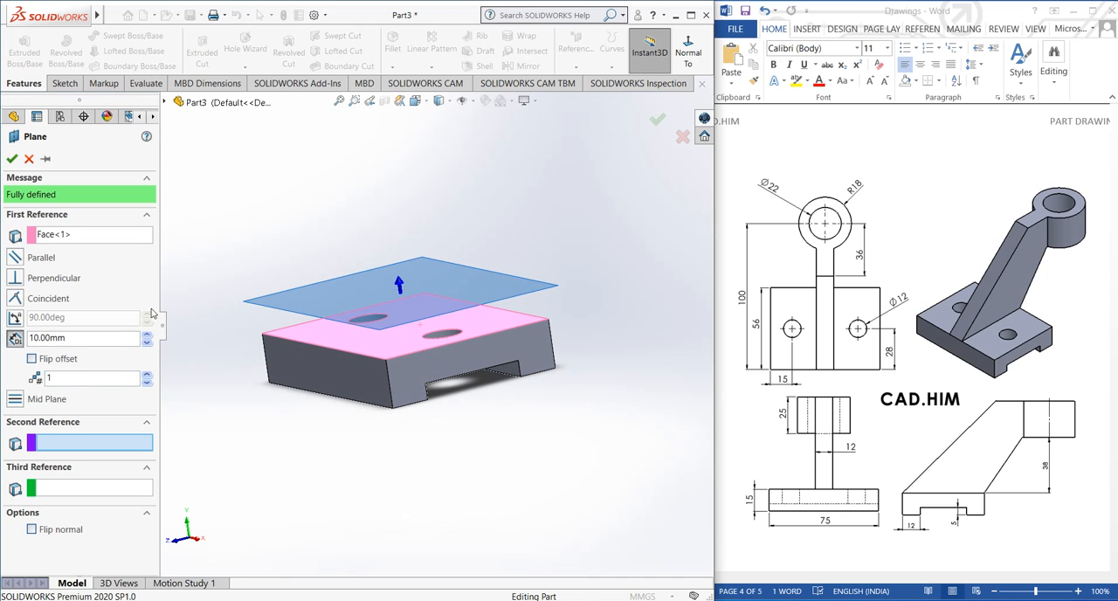
left_click(146, 339)
double_click(76, 339)
type("28")
key("Return")
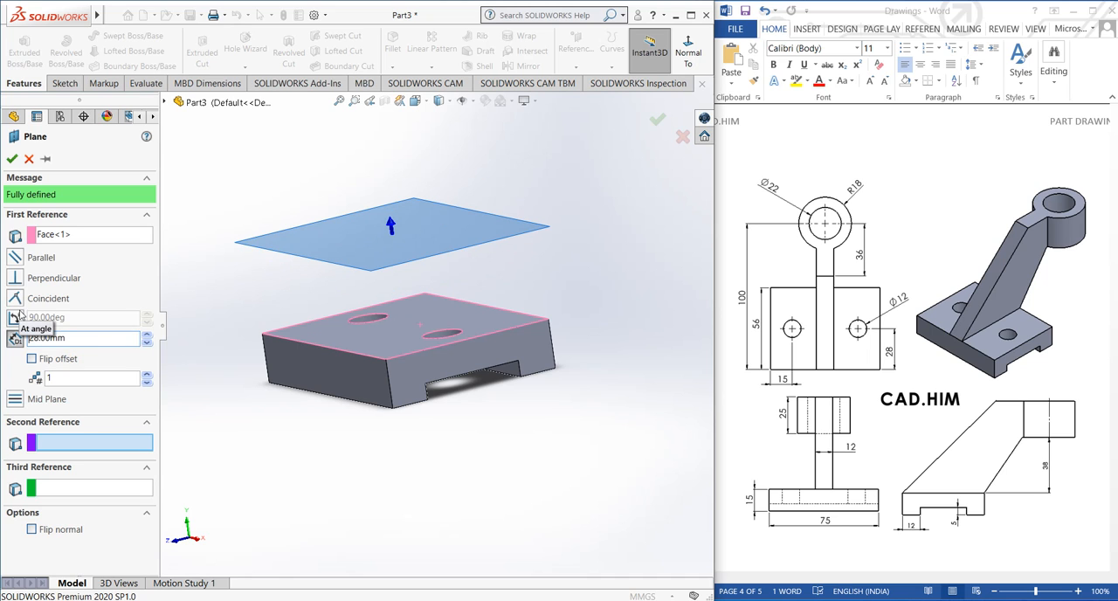
left_click(11, 158)
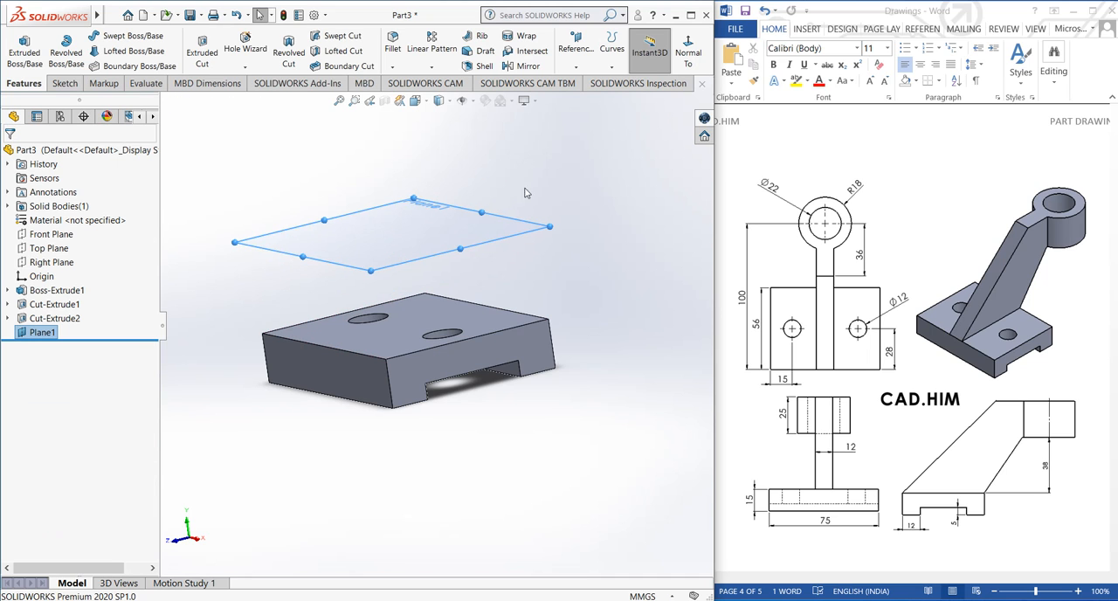
Start a sketch on the new offset plane above the base
middle_click_drag(584, 210, 588, 218)
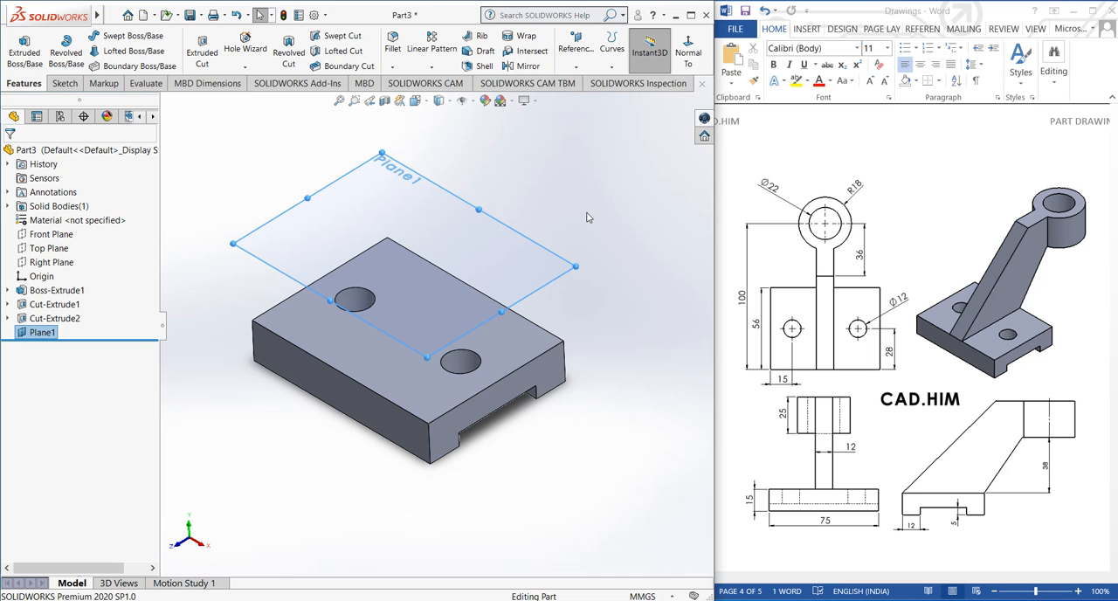
left_click(63, 83)
left_click(17, 44)
scroll(463, 356, "up", 3)
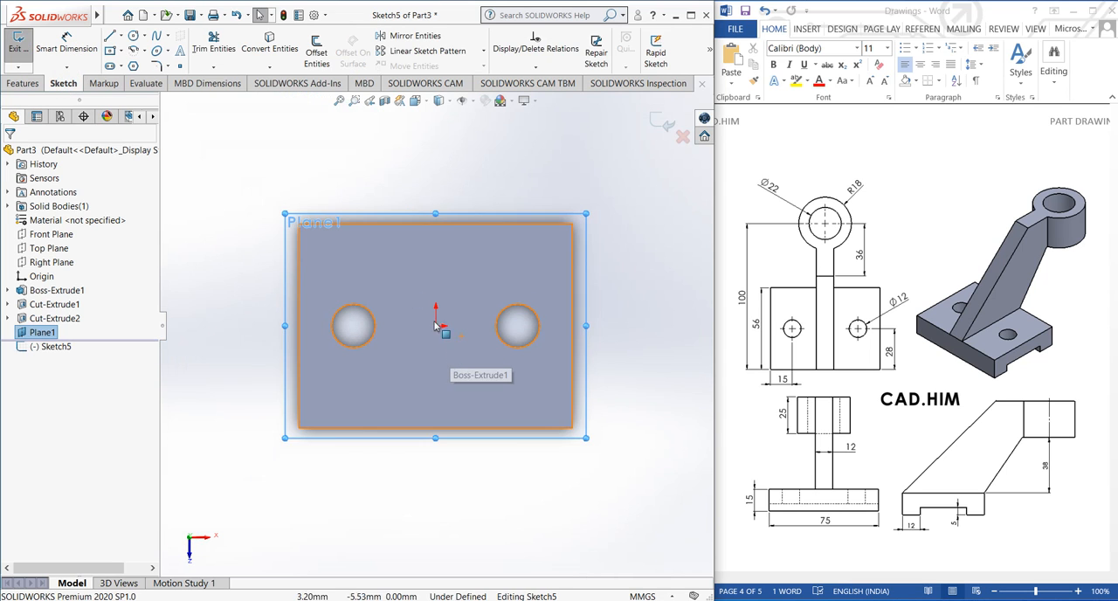
left_click(332, 163)
scroll(511, 309, "down", 1)
scroll(480, 321, "up", 3)
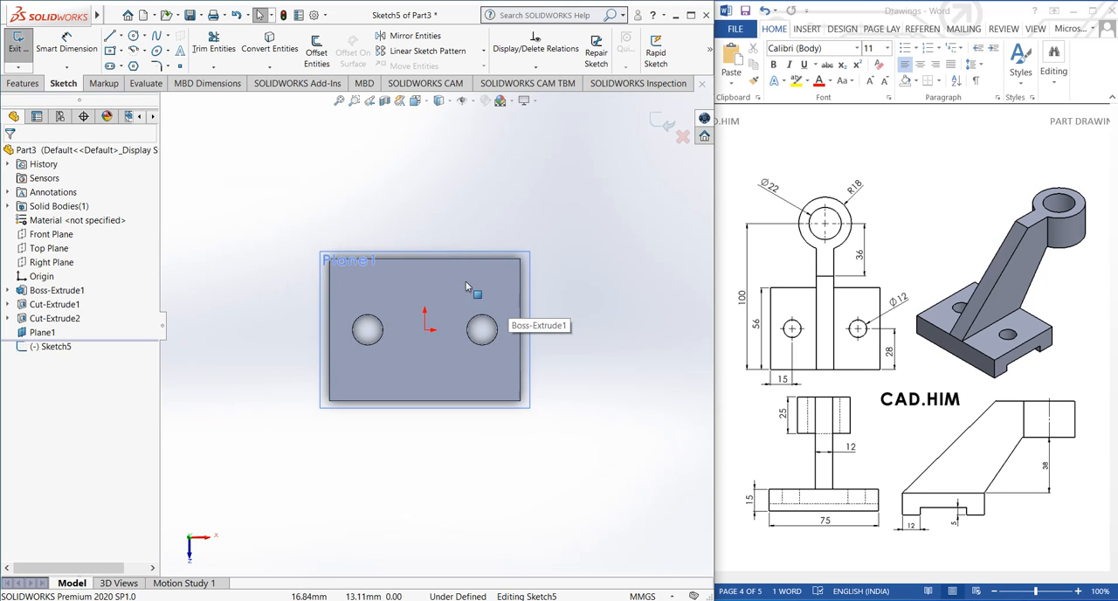
scroll(465, 281, "down", 2)
left_click(408, 281)
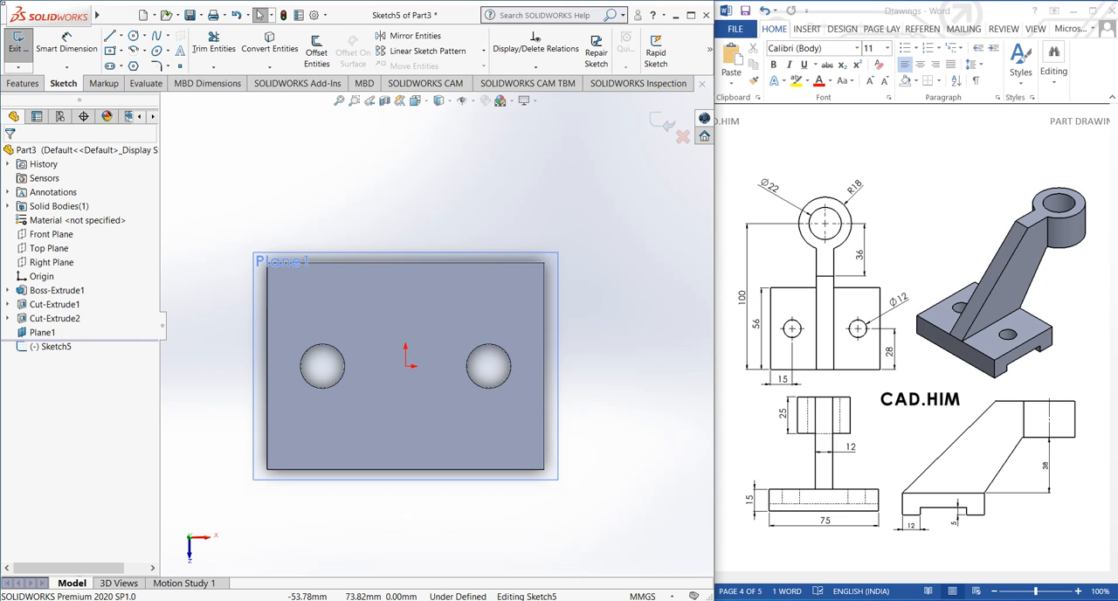
Sketch a vertical centerline about 87 mm long from the middle of the base's lower edge up through the origin and past the upper edge
left_click(121, 37)
left_click(143, 67)
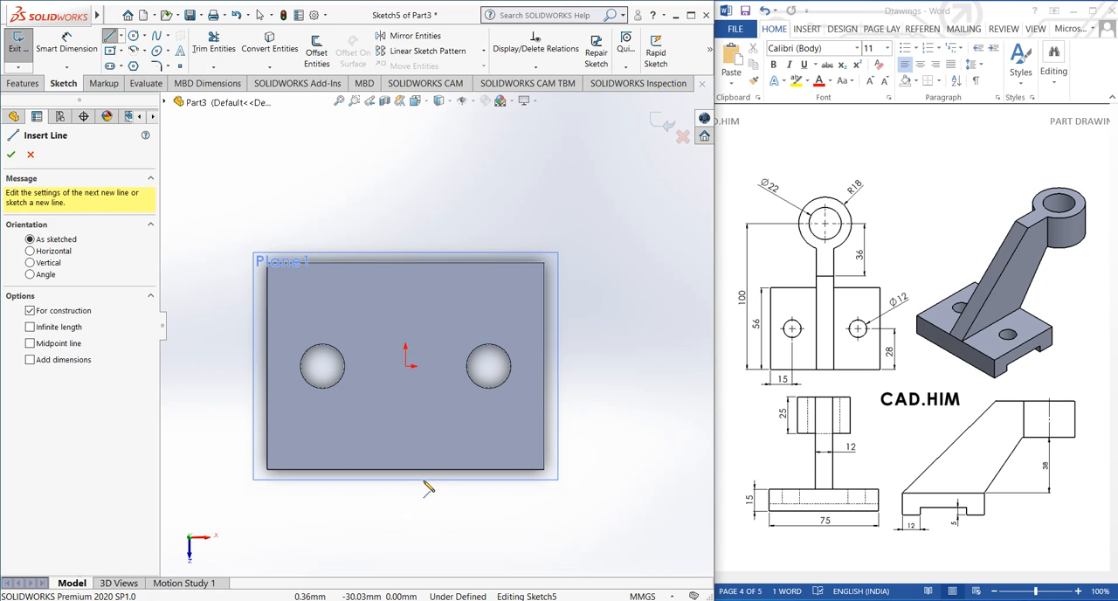
left_click(405, 469)
left_click(405, 261)
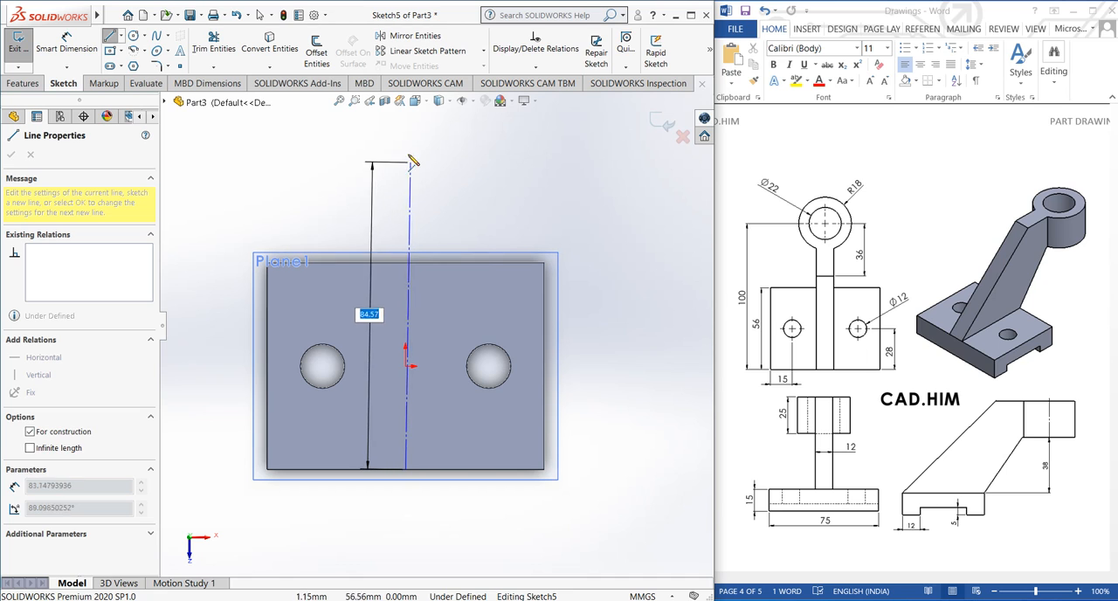
left_click(406, 149)
right_click(407, 149)
left_click(421, 152)
Set the vertical centerline's length to 100 mm with a dimension
left_click(66, 44)
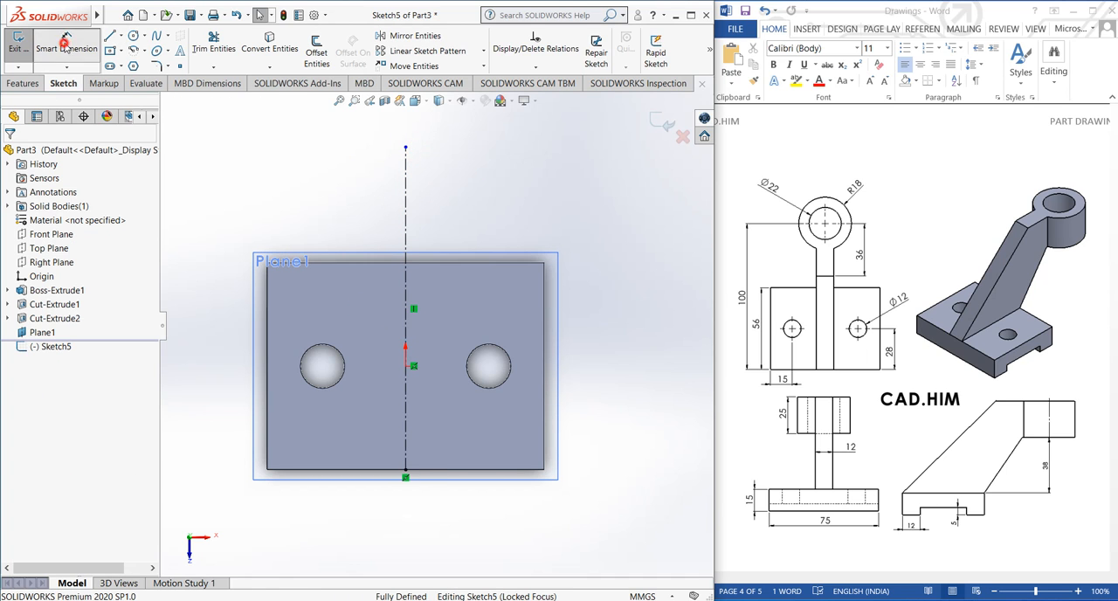
left_click(406, 199)
left_click(627, 294)
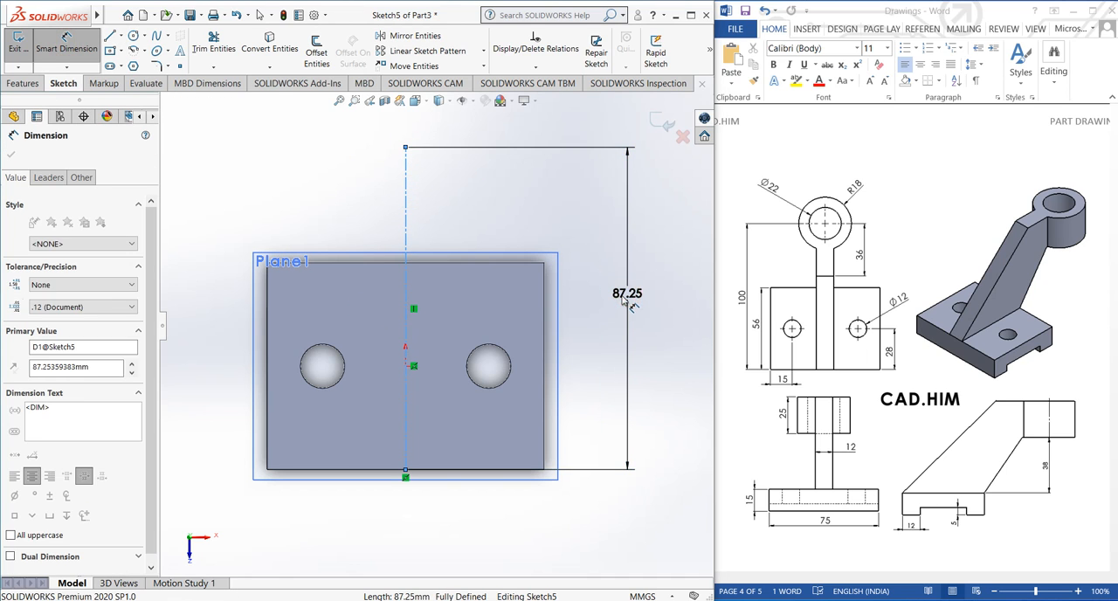
type("100")
key("Return")
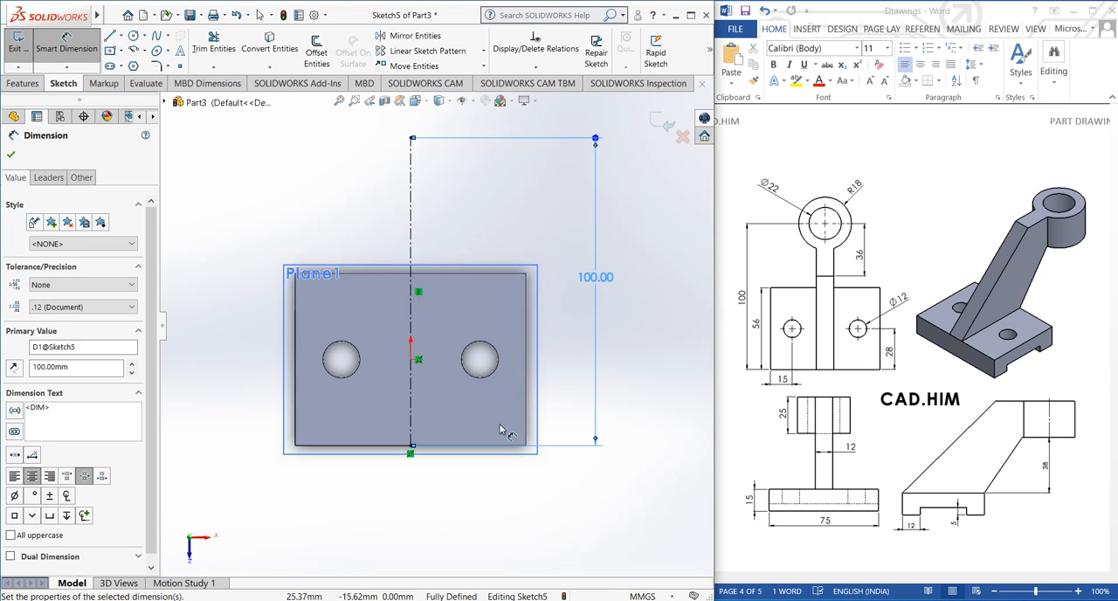
scroll(429, 289, "down", 5)
scroll(470, 338, "up", 5)
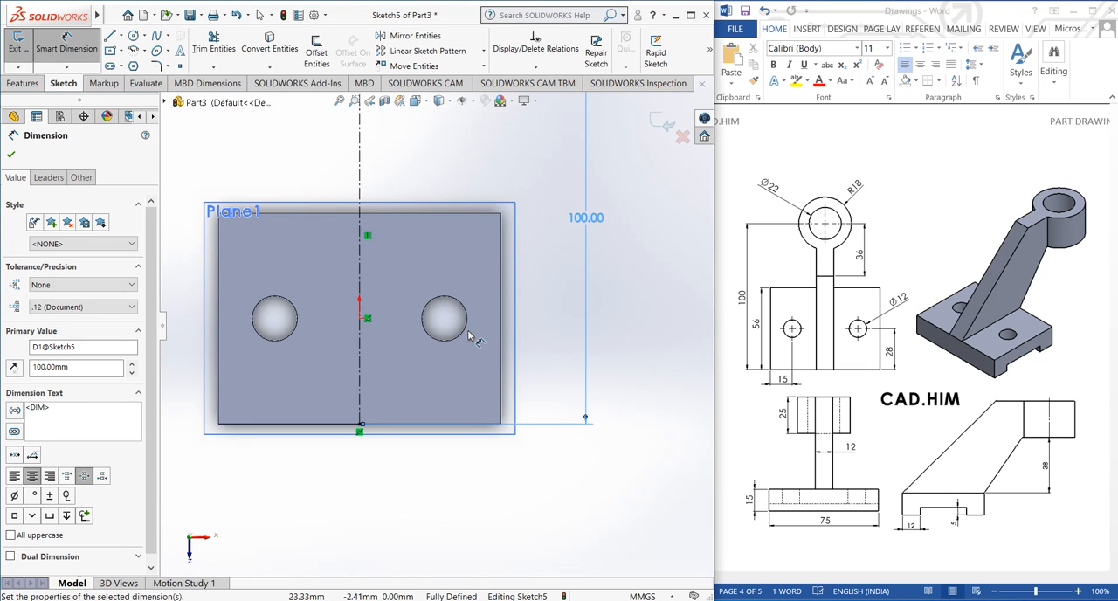
left_click(350, 208)
scroll(325, 166, "down", 1)
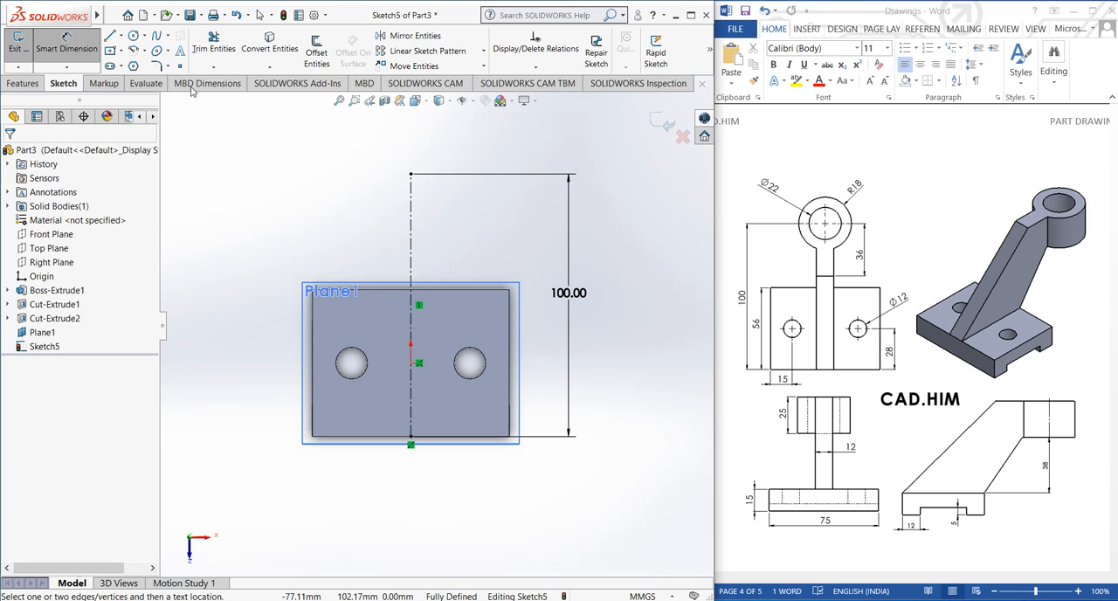
Sketch two concentric circles centered on the centerline's upper end, the inner one about 17 mm in diameter
left_click(133, 35)
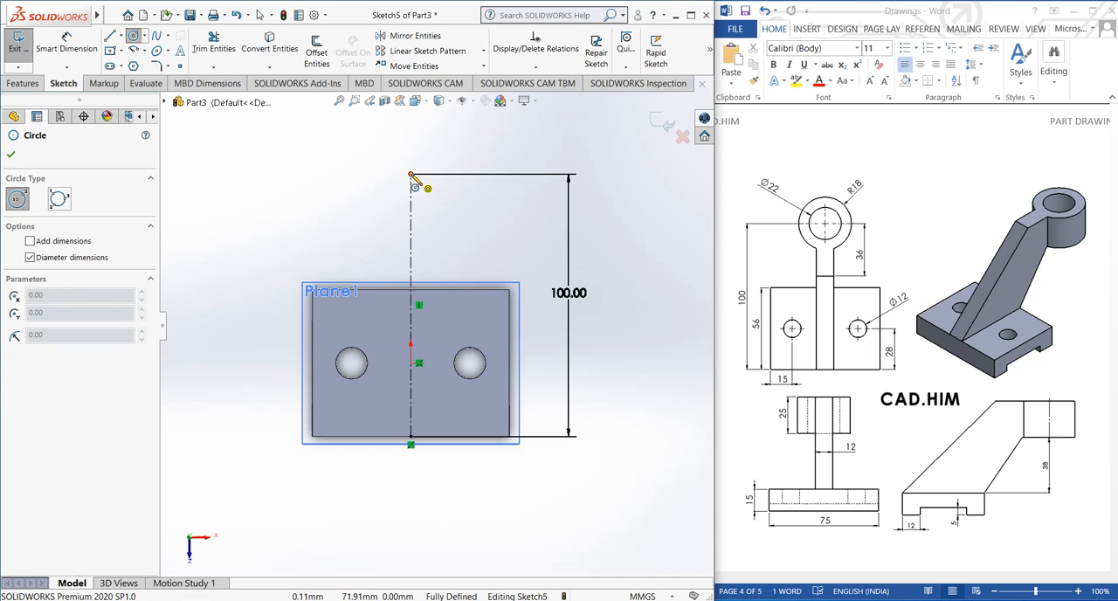
left_click(410, 174)
left_click(429, 219)
left_click(411, 174)
left_click(427, 189)
right_click(275, 183)
left_click(292, 184)
Set the outer circle's diameter to 36 mm with a dimension
left_click(66, 48)
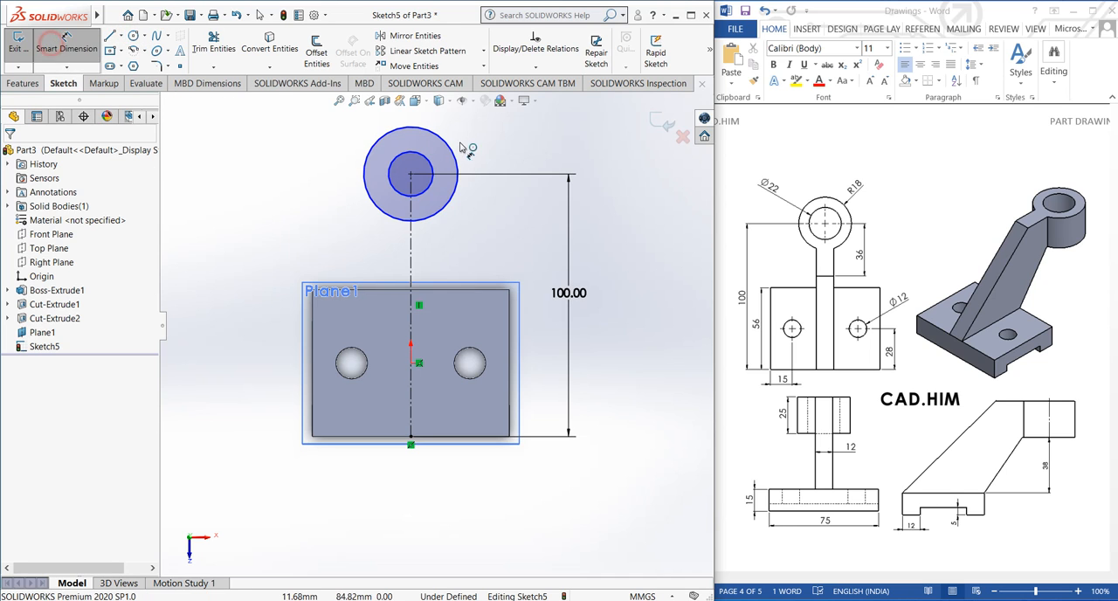
left_click(451, 148)
left_click(479, 128)
type("36")
key("Return")
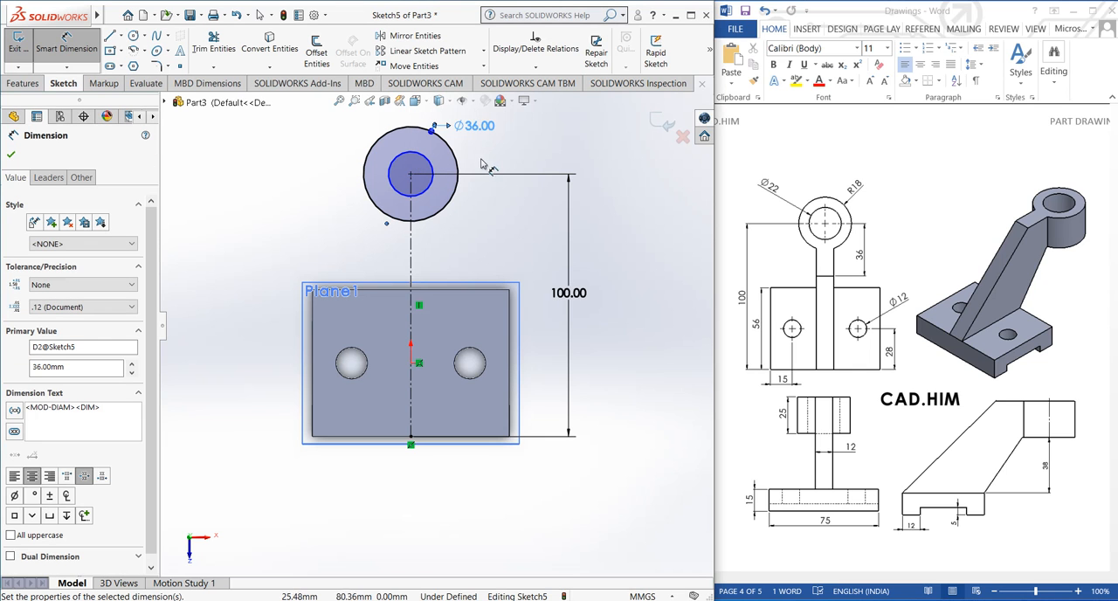
Set the inner circle's diameter to 22 mm and move the outer circle's dimension label farther out
left_click(426, 191)
left_click(486, 236)
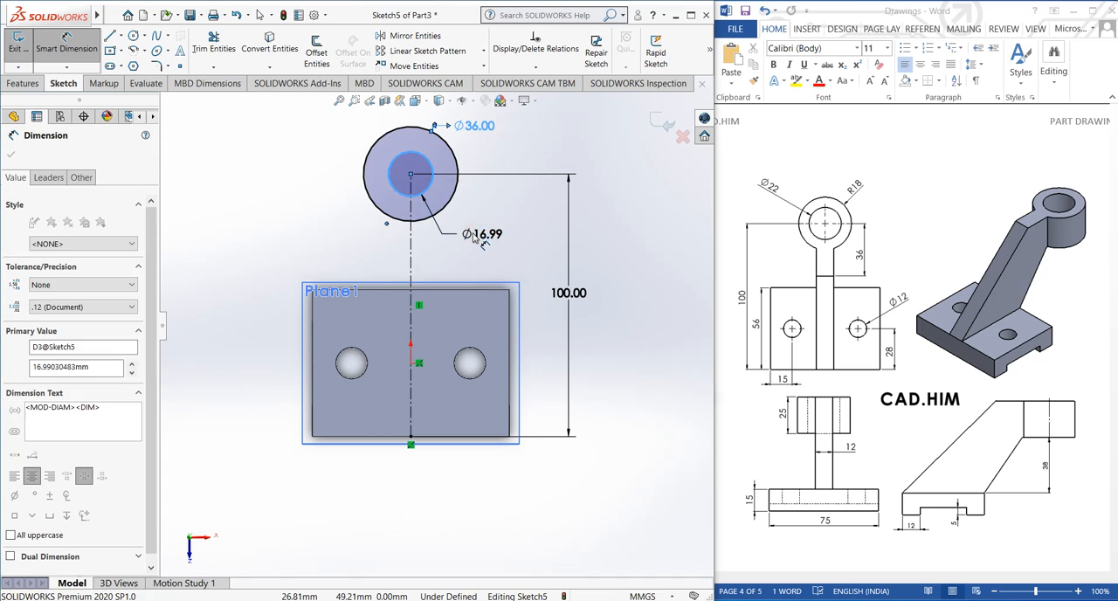
type("22")
key("Return")
left_click(320, 213)
left_click_drag(466, 130, 511, 122)
left_click(492, 145)
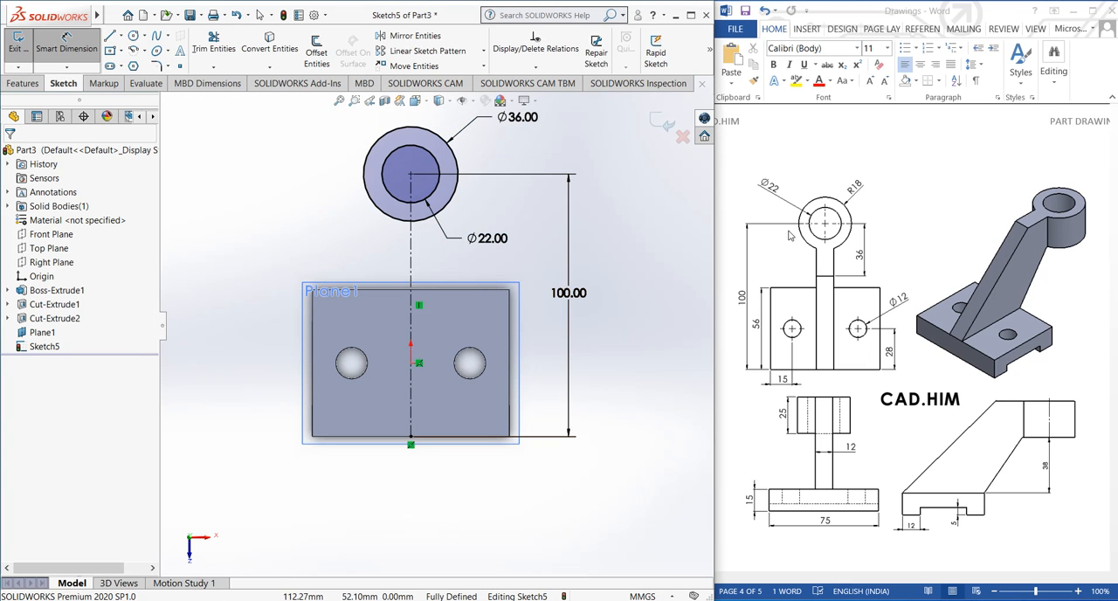
left_click(412, 257)
key("Escape")
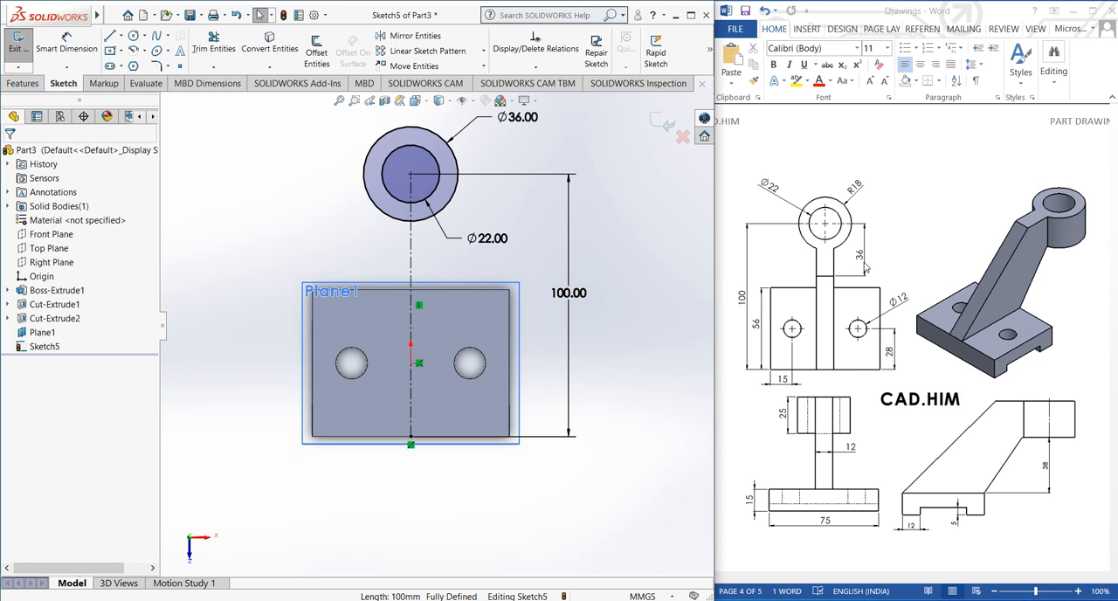
Sketch a short vertical centerline from the circles' center down to a point just above the base's upper edge
left_click(120, 36)
left_click(135, 65)
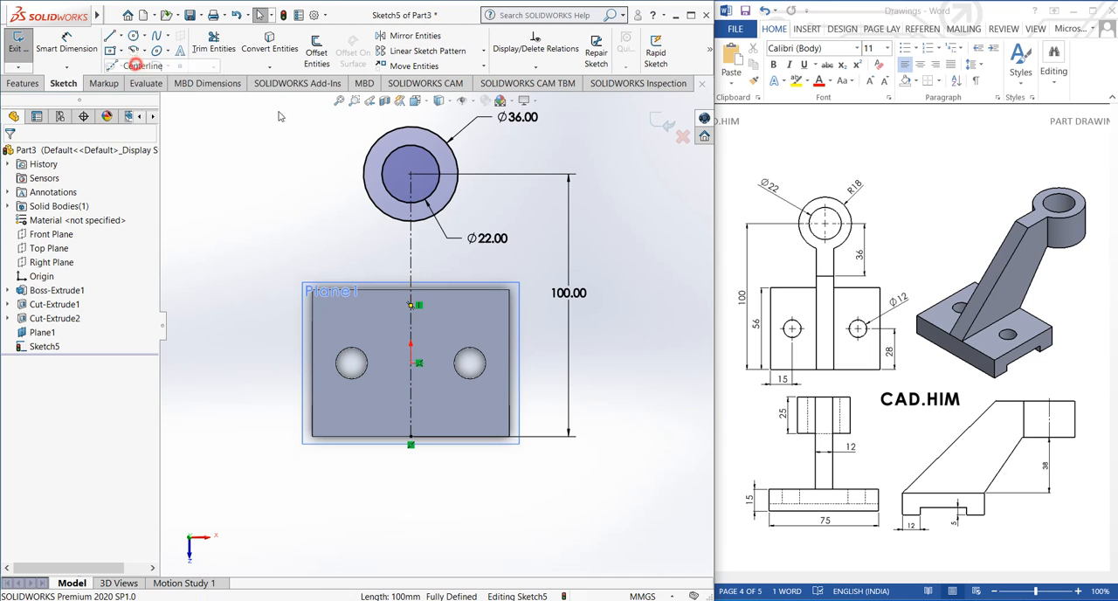
left_click(411, 175)
left_click(411, 262)
right_click(412, 234)
left_click(443, 269)
Dimension the short centerline's lower end at 36 mm from the circles' center
left_click(66, 44)
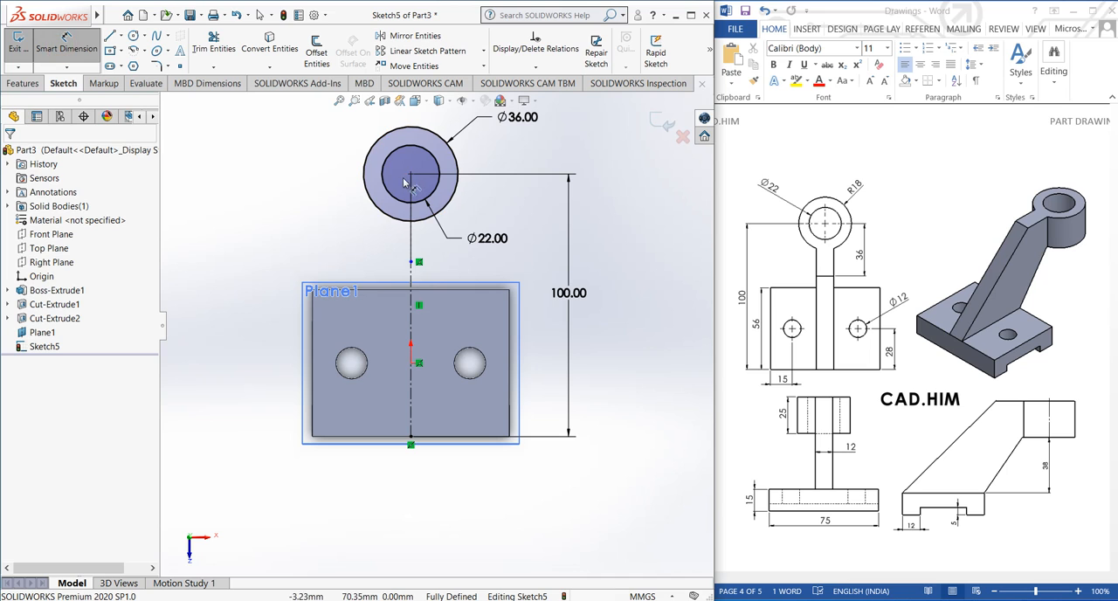
left_click(413, 263)
left_click(410, 174)
left_click(297, 220)
type("36")
key("Return")
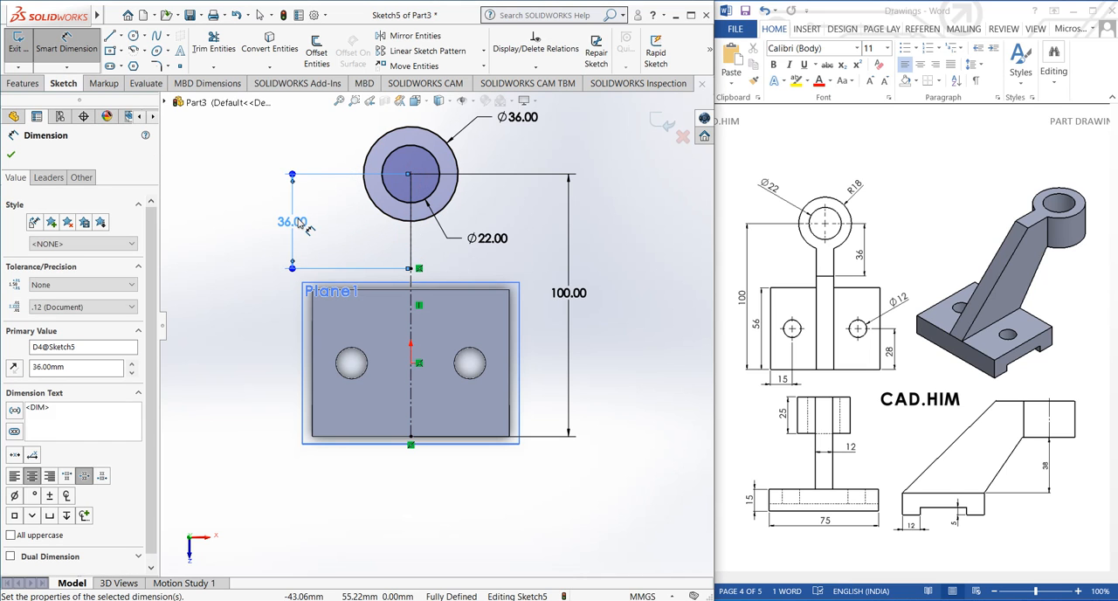
left_click(260, 251)
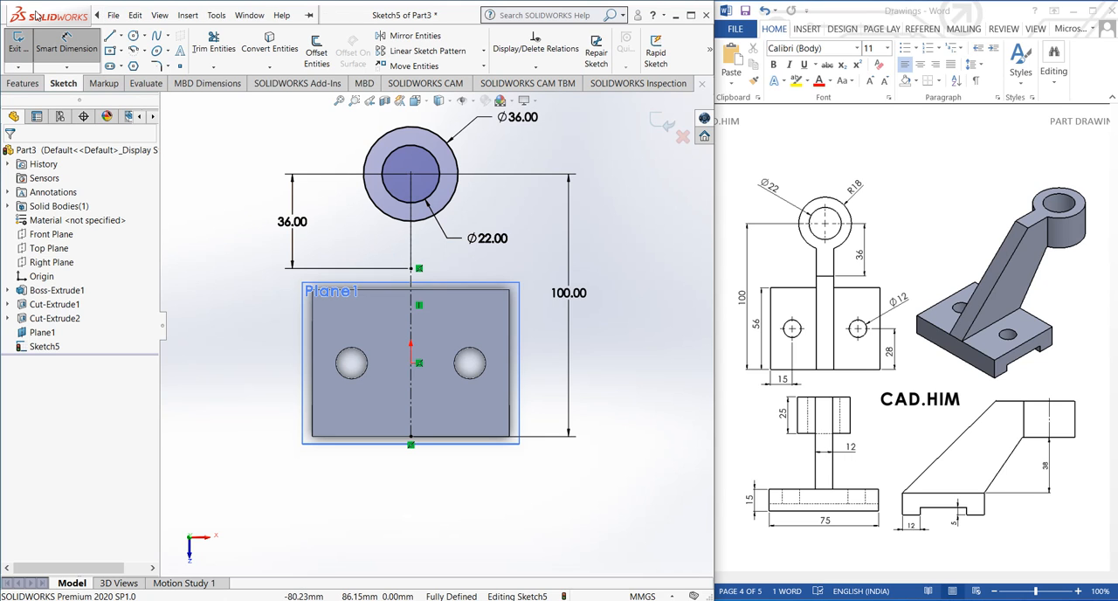
Sketch a vertical line about 20.5 mm long left of the centerline, from inside the outer circle's lower part down toward the base
left_click(109, 36)
scroll(430, 249, "down", 1)
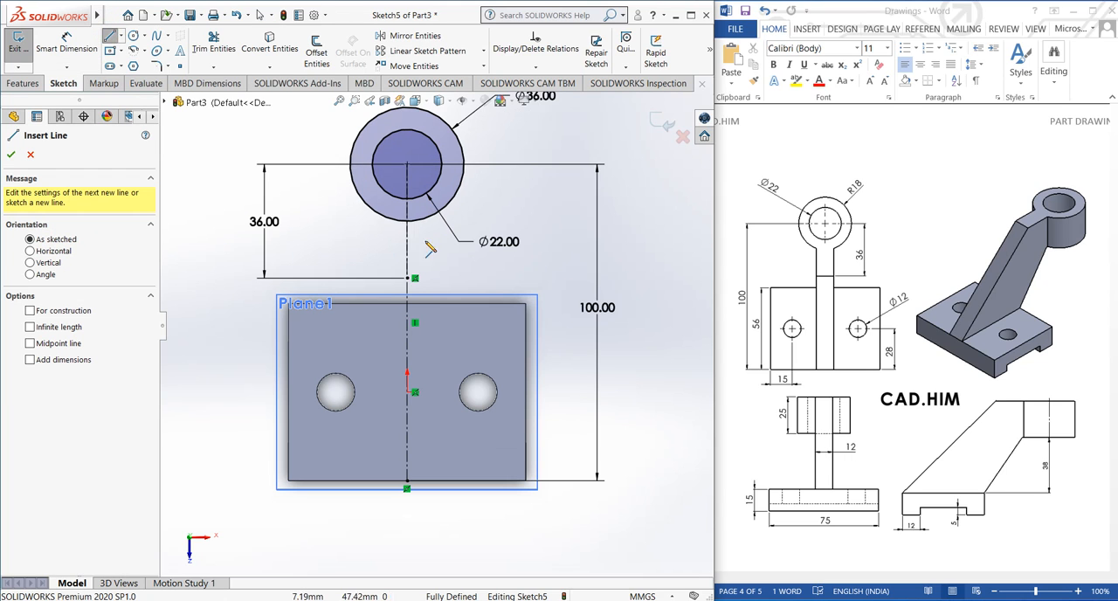
left_click(393, 211)
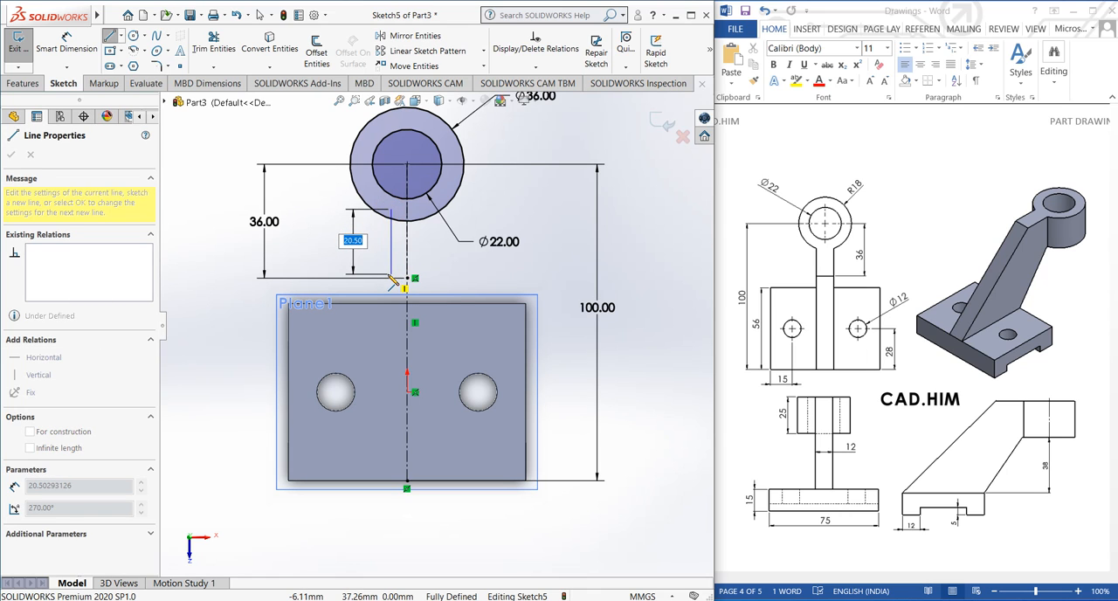
left_click(389, 276)
right_click(330, 230)
left_click(355, 237)
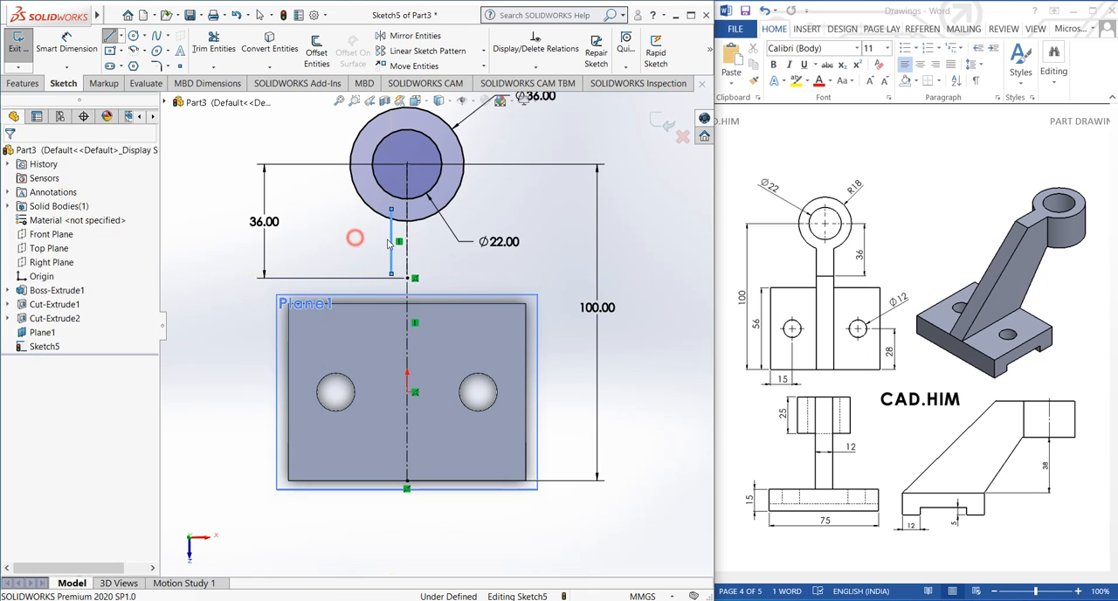
Sketch a second vertical line about 20.5 mm long right of the centerline, level with the left one
left_click(109, 36)
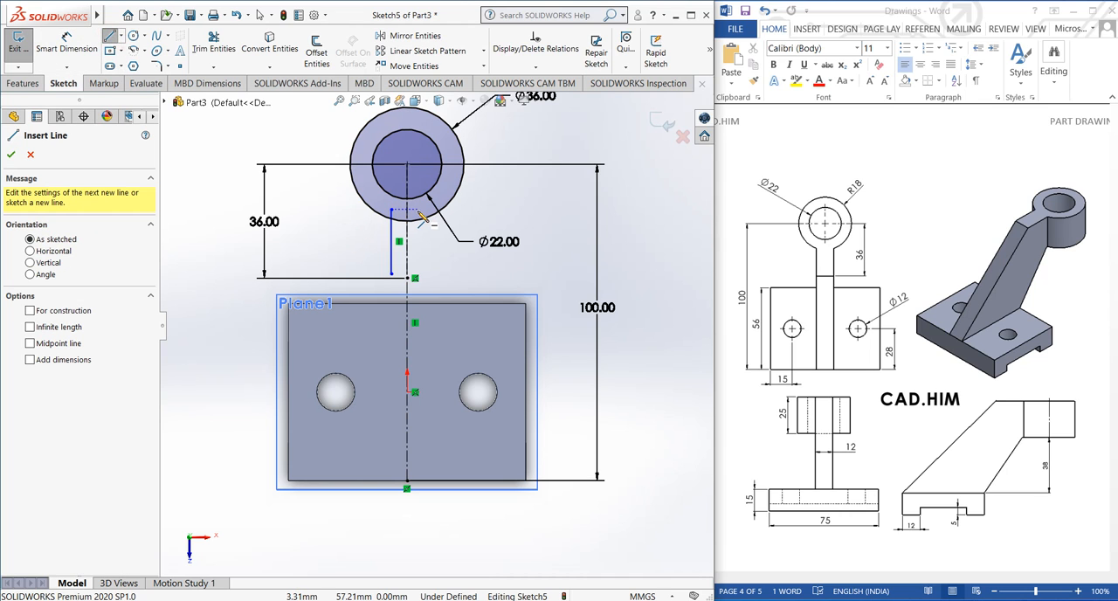
left_click(417, 210)
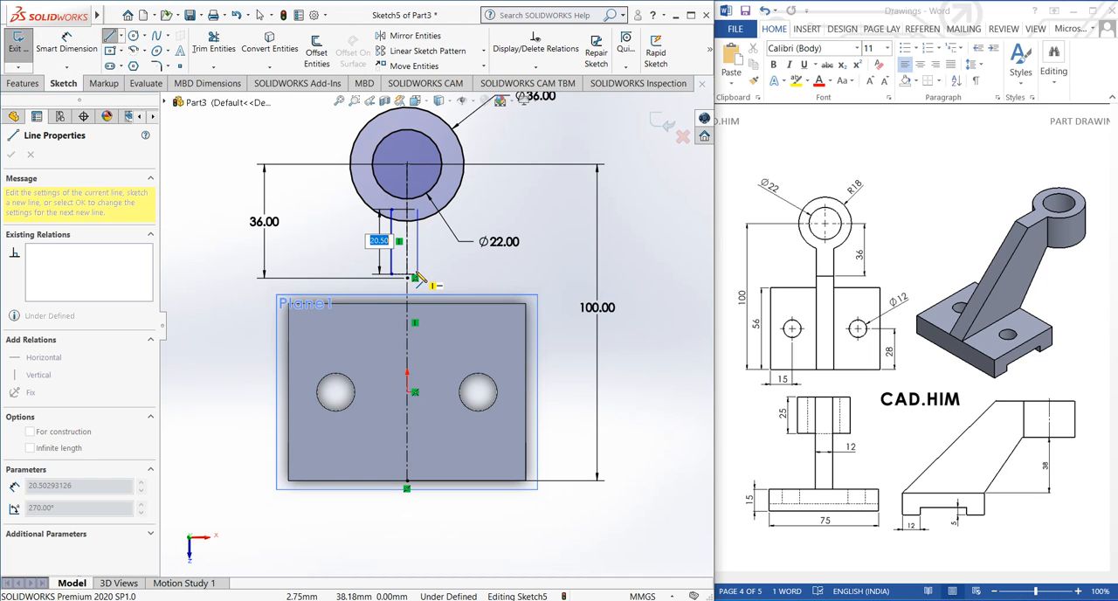
left_click(417, 274)
key("Escape")
scroll(416, 279, "down", 4)
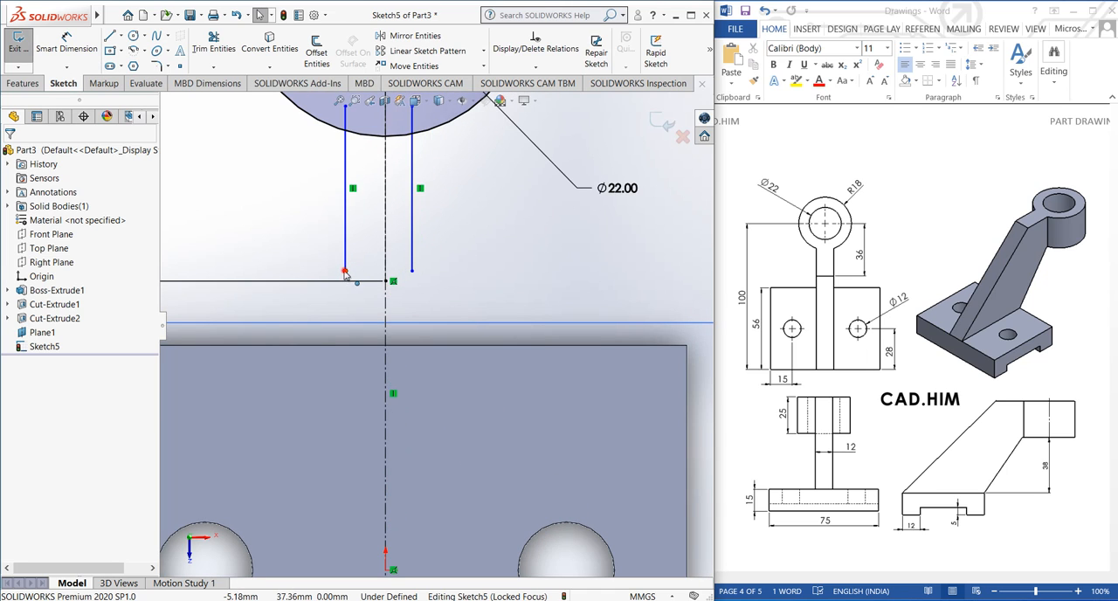
Try moving the left line's lower endpoint, undo the move, and undo the right vertical line as well
left_click_drag(346, 273, 344, 283)
left_click(295, 239)
key("ctrl+z")
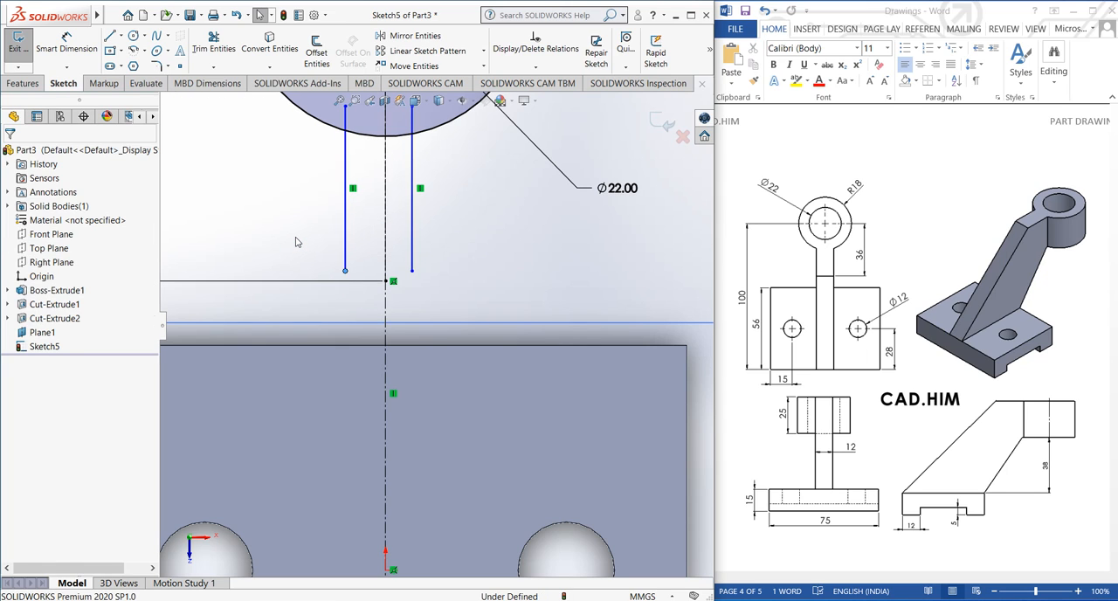
key("ctrl+z")
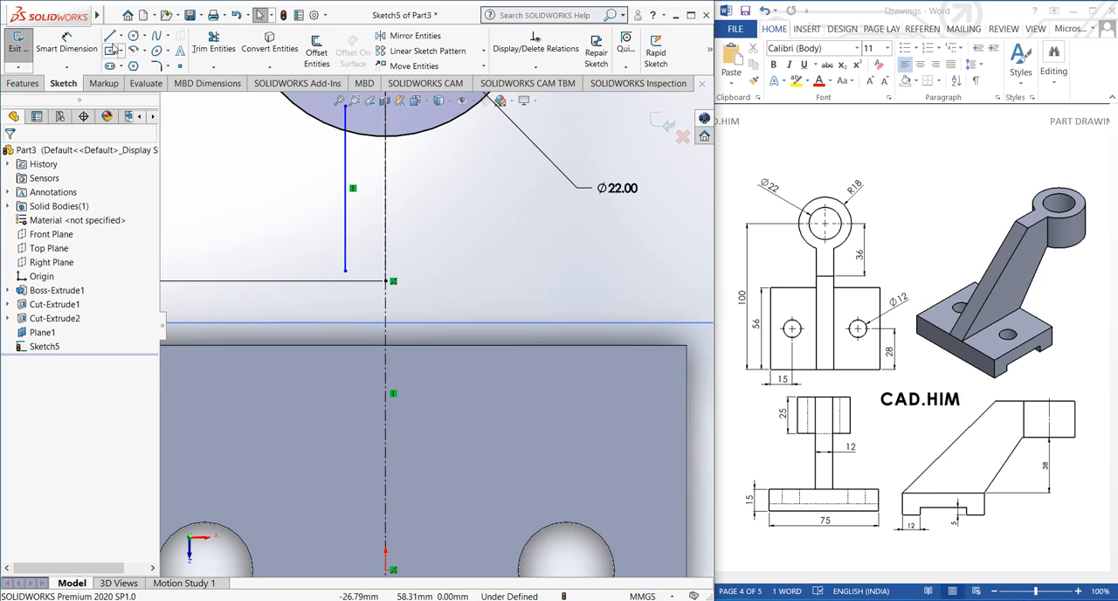
Add a horizontal relation between the left vertical line's lower endpoint and the lower end of the short centerline
left_click(345, 273)
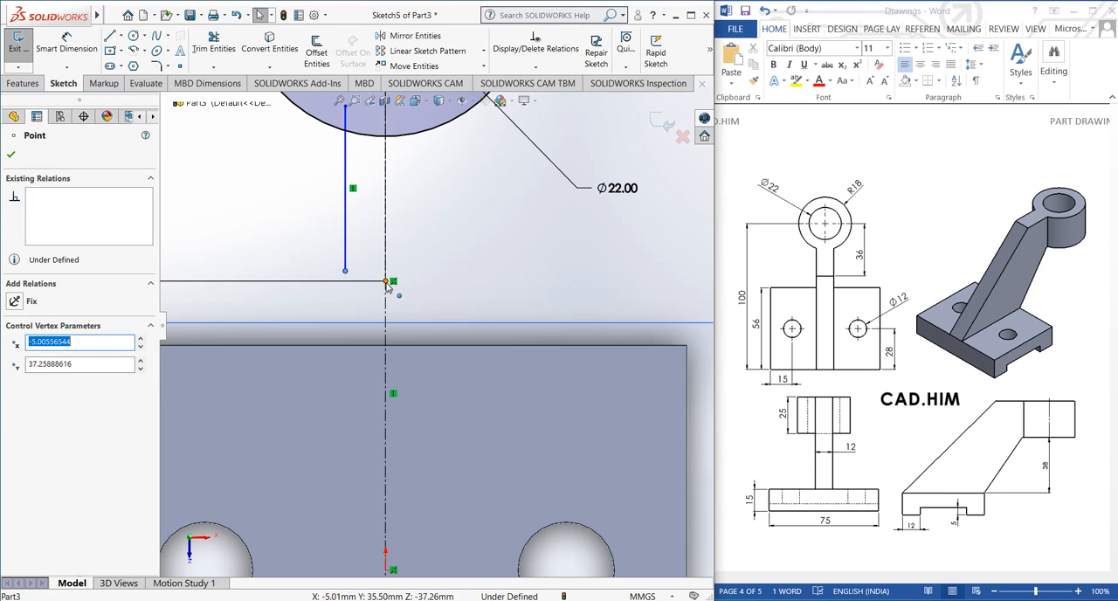
left_click(385, 281, "ctrl")
left_click(17, 362)
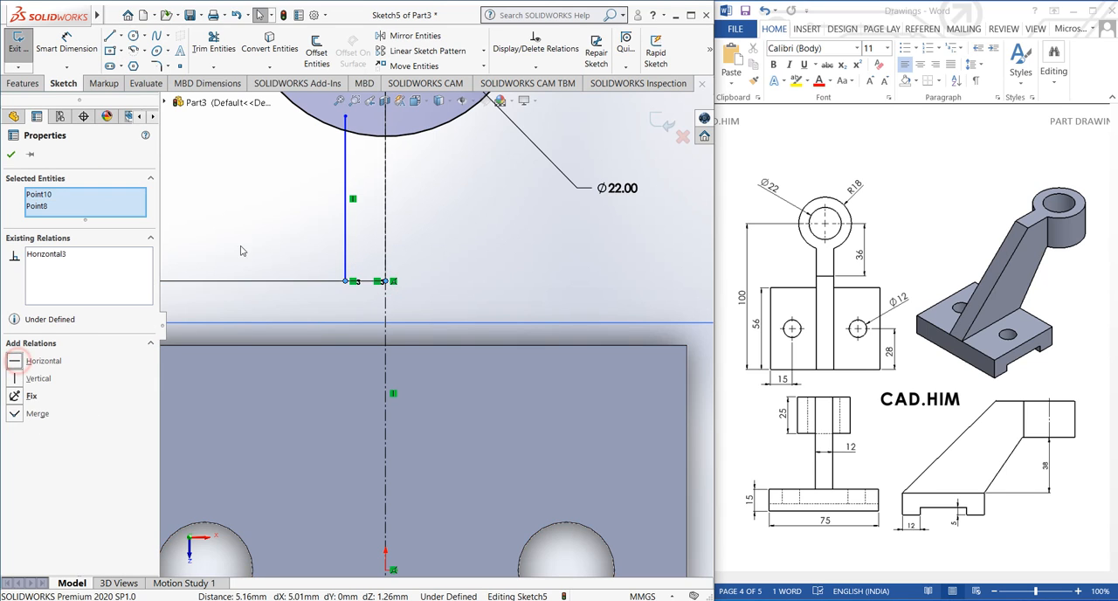
left_click(306, 217)
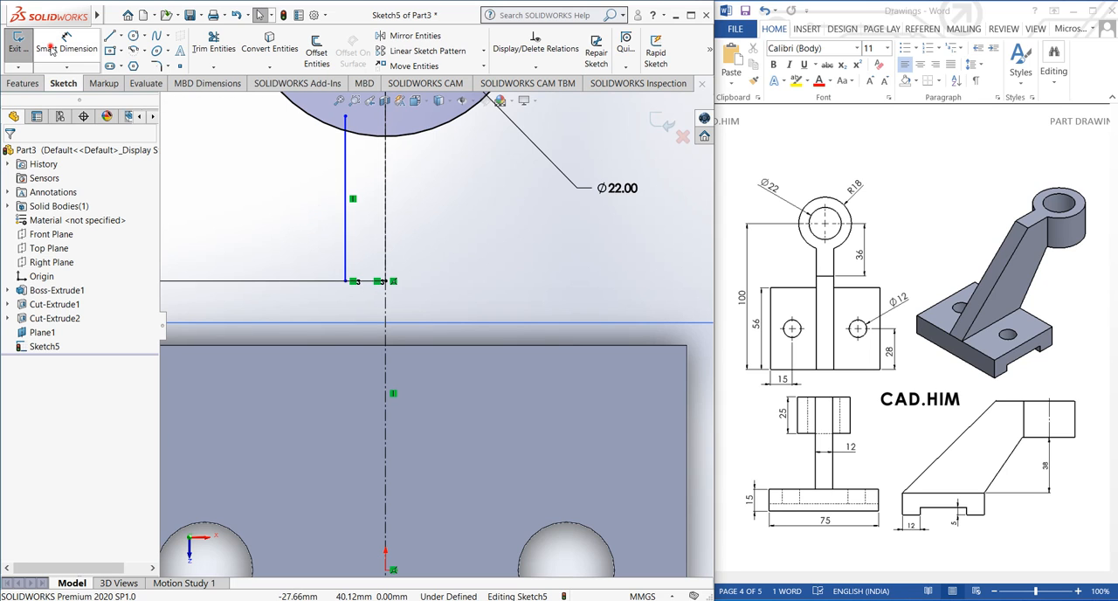
Dimension the left vertical line at 6 mm from the centerline
left_click(64, 44)
left_click(347, 219)
left_click(386, 225)
left_click(358, 226)
type("6")
key("Return")
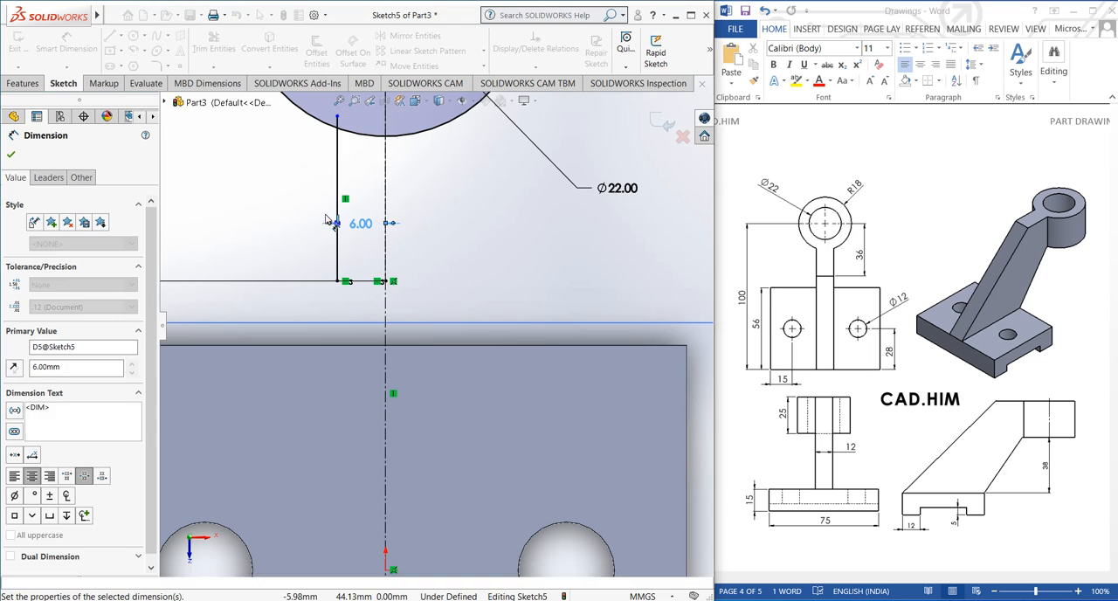
left_click(282, 221)
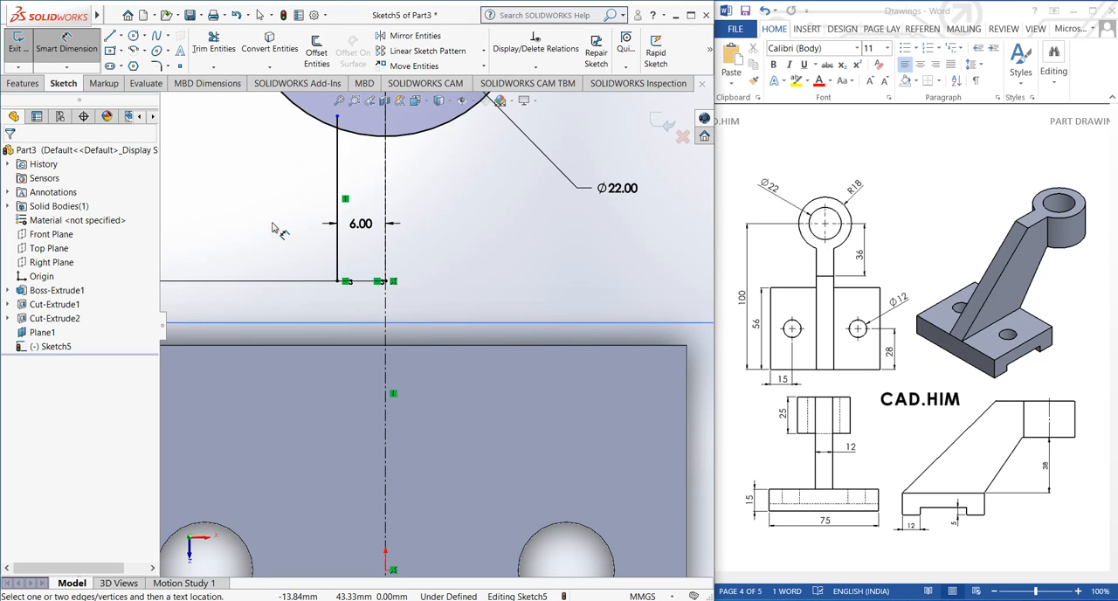
Mirror the left vertical line about the vertical centerline, keeping the original
left_click(411, 50)
left_click(337, 180)
left_click(89, 326)
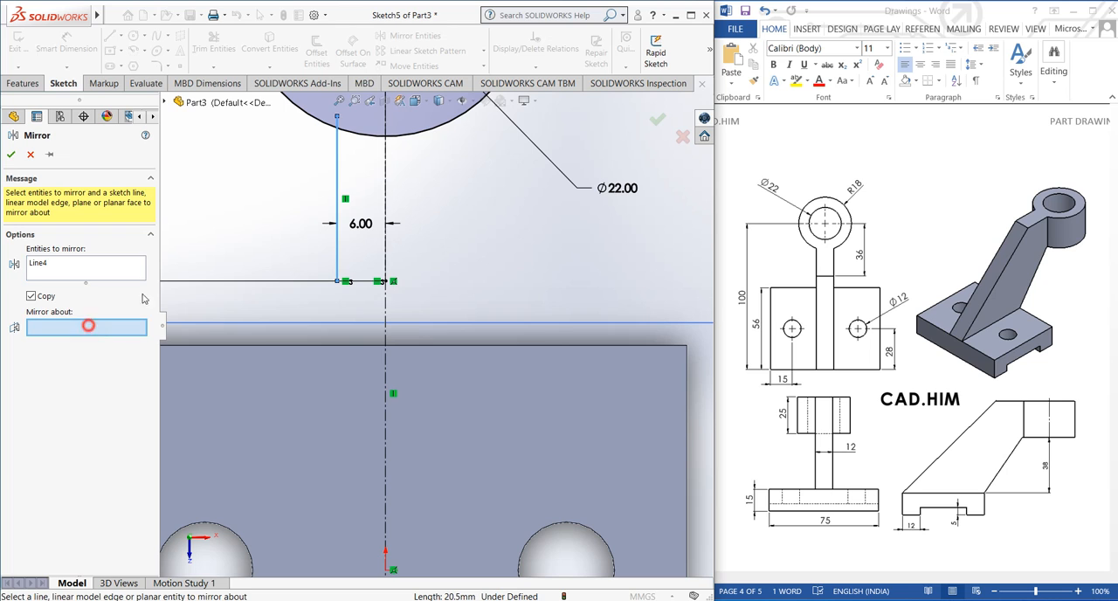
left_click(387, 192)
left_click(11, 153)
left_click(122, 9)
left_click(135, 31)
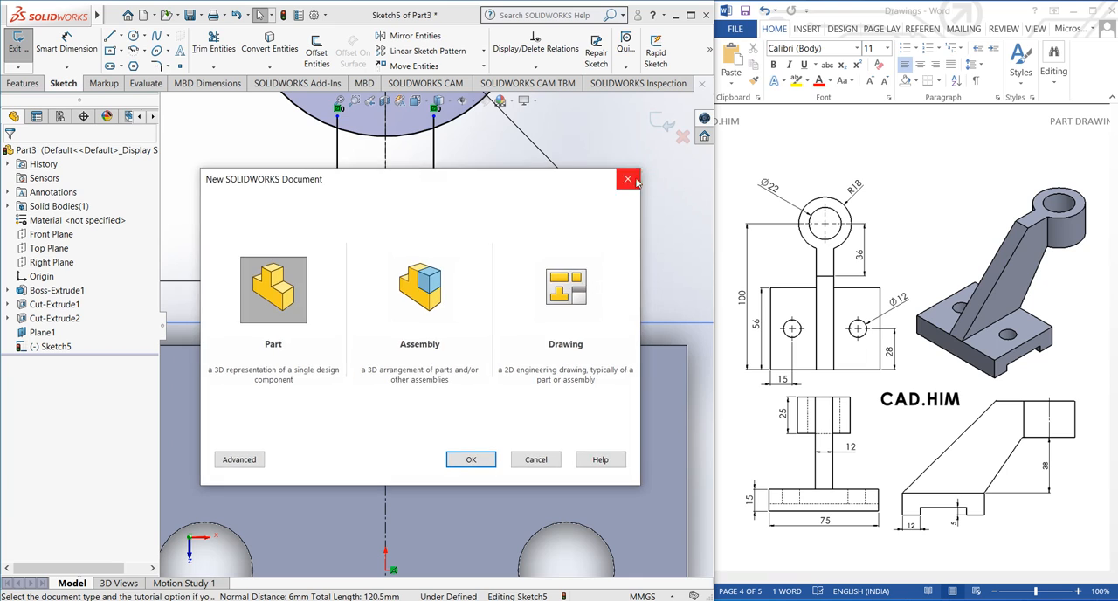
left_click(631, 177)
Close the arm profile with a horizontal line joining the lower endpoints of the two vertical lines
left_click(110, 35)
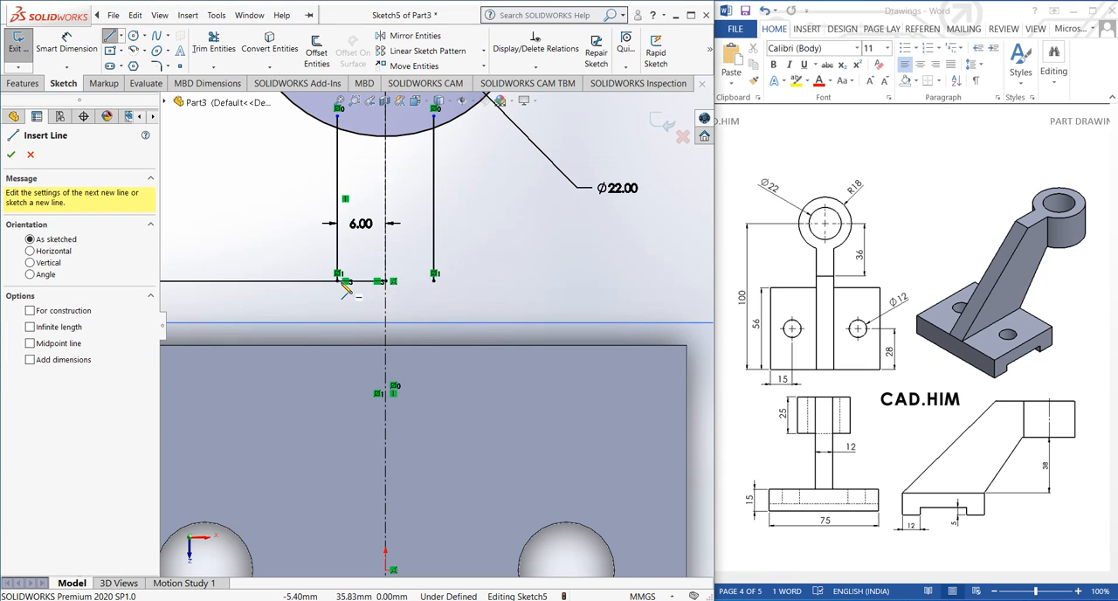
left_click(337, 280)
left_click(386, 280)
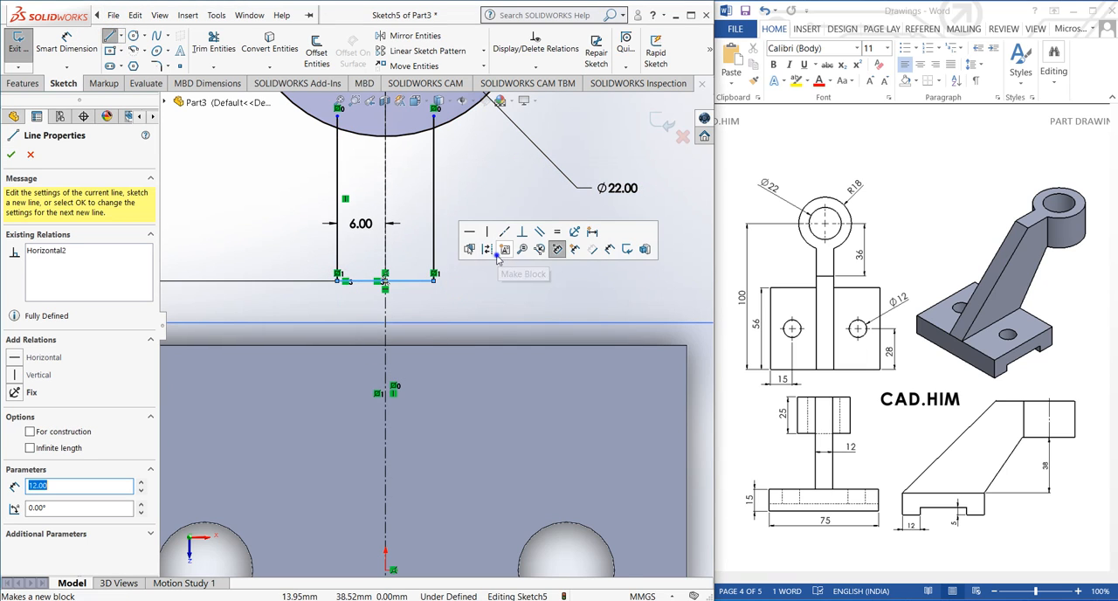
right_click(472, 278)
left_click(474, 285)
Power-trim the vertical line ends inside the outer circle and the circle's arc between the two lines
scroll(470, 245, "down", 1)
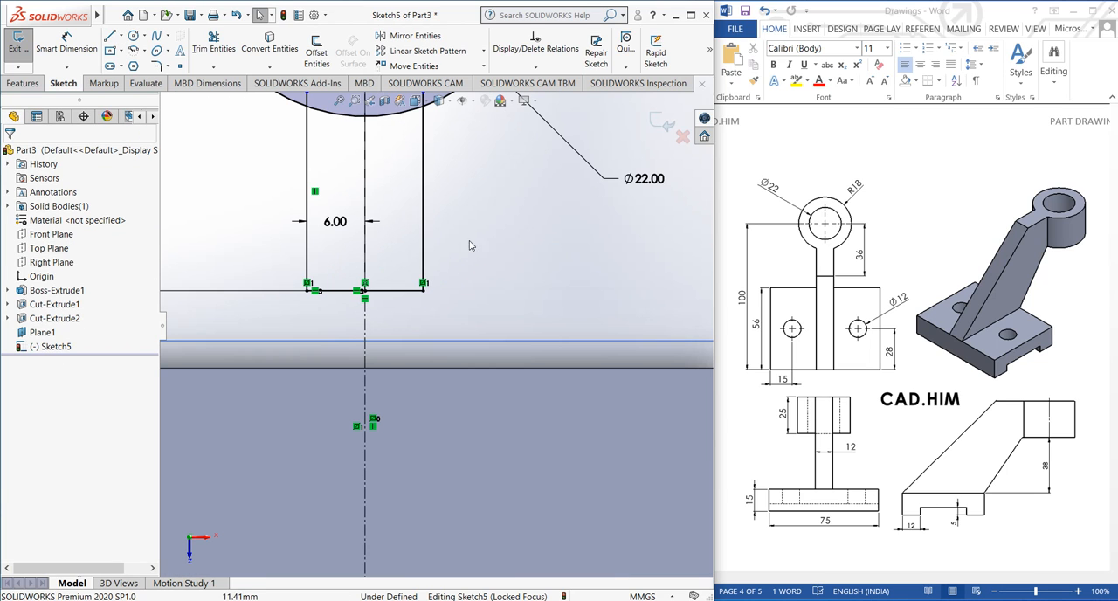
scroll(439, 230, "up", 3)
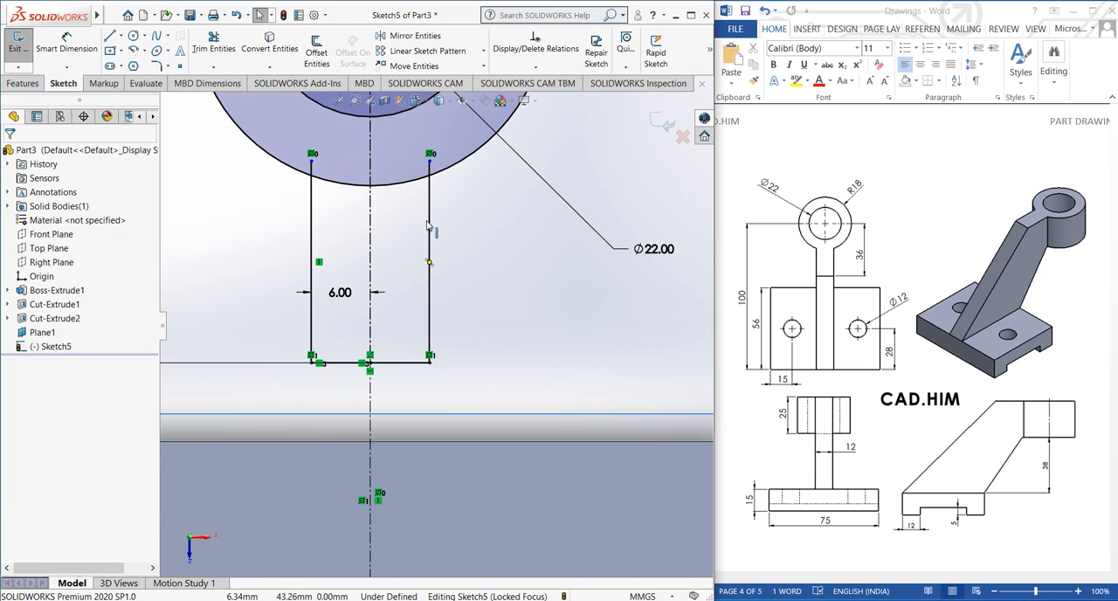
scroll(381, 207, "down", 2)
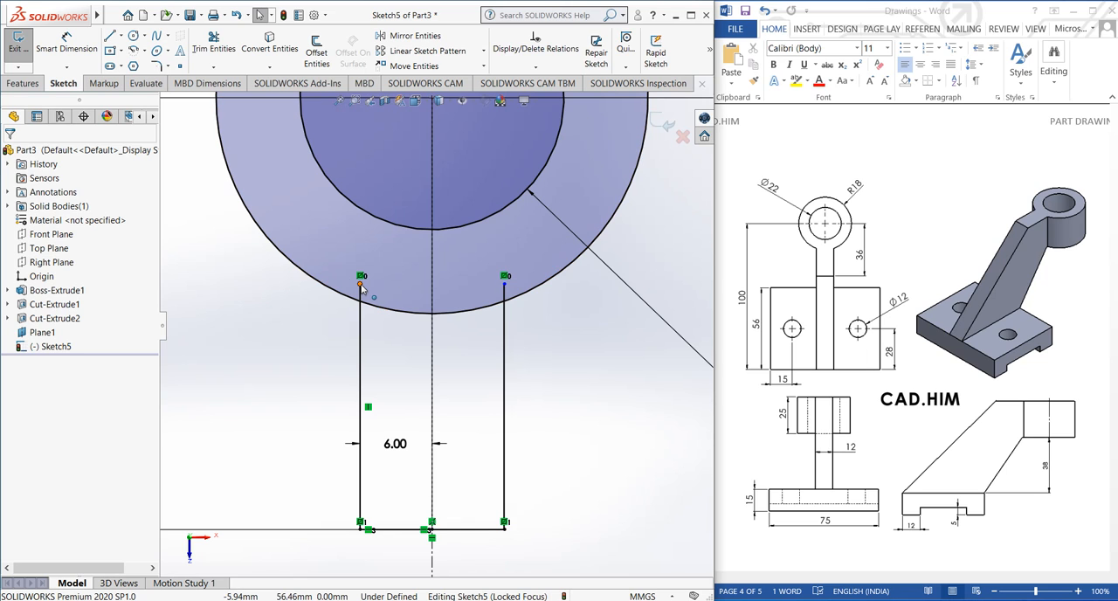
left_click(213, 44)
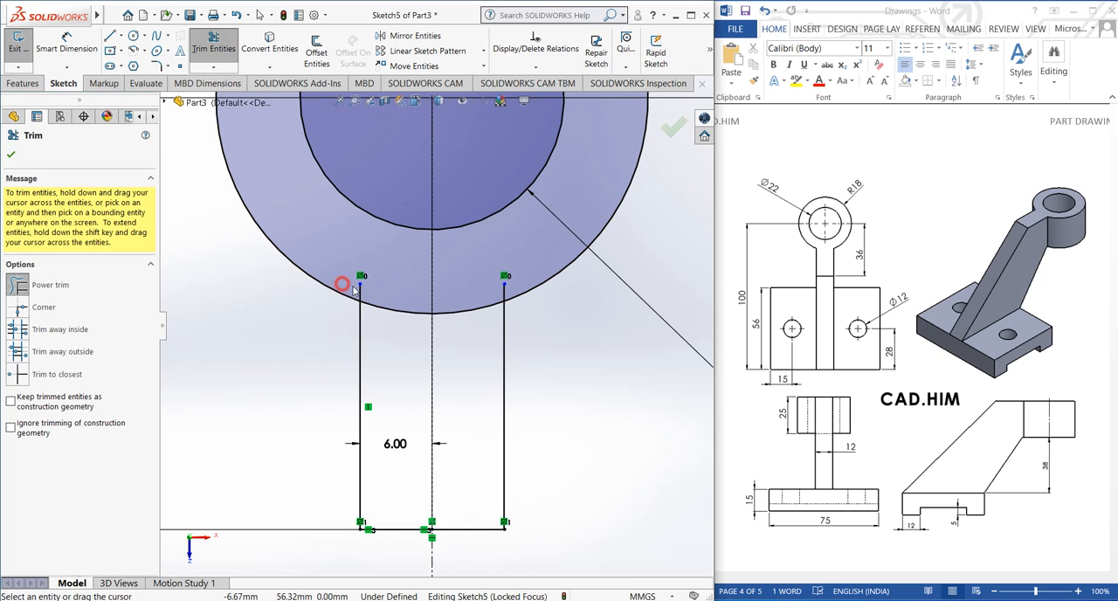
left_click_drag(354, 291, 375, 312)
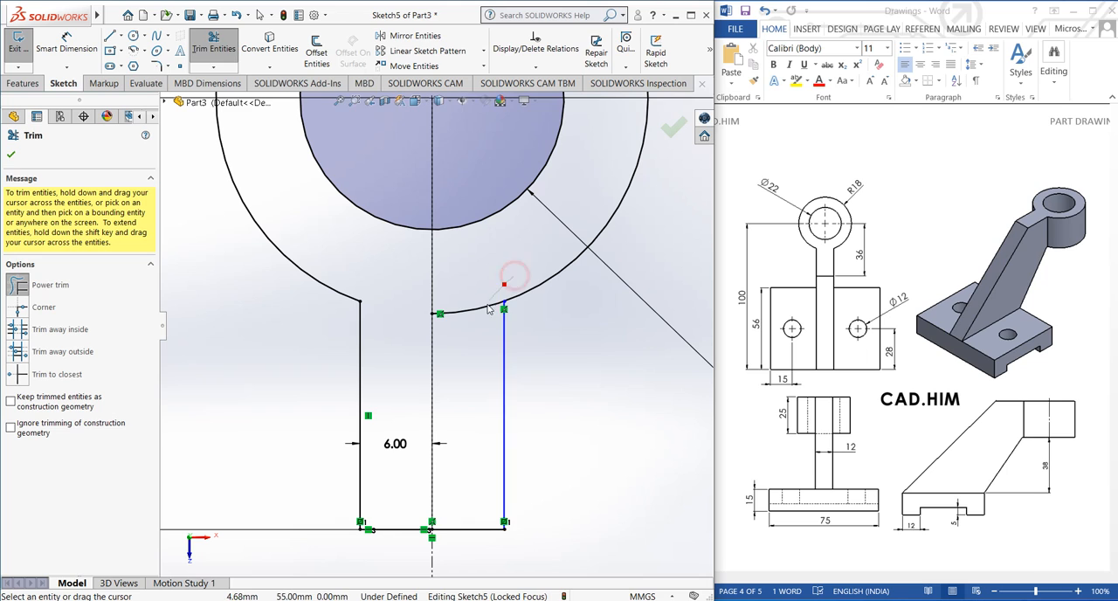
left_click_drag(489, 308, 479, 267)
right_click(478, 258)
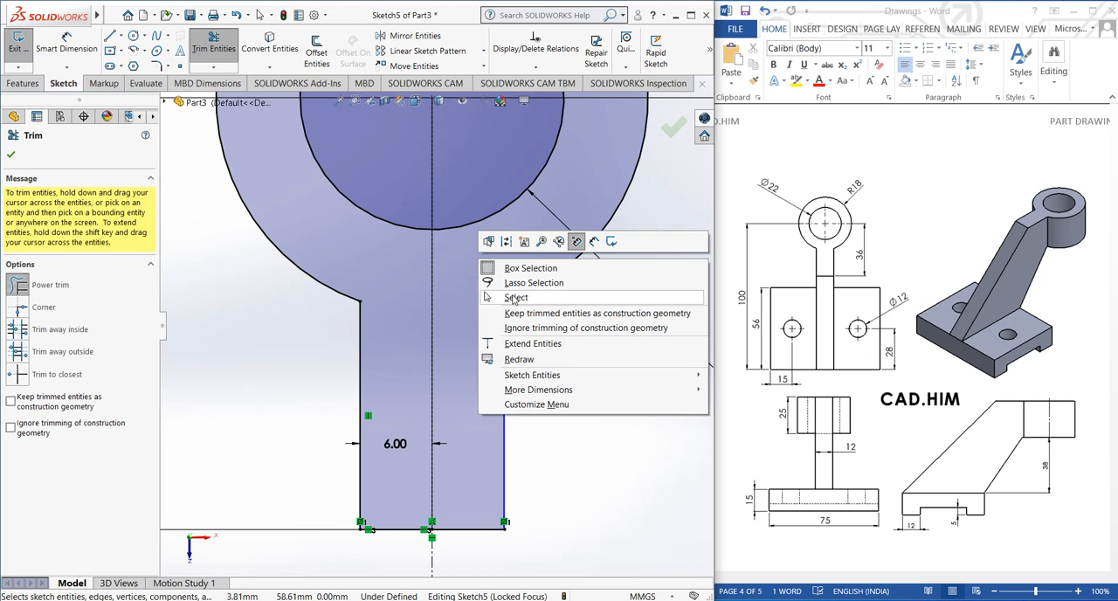
left_click(514, 292)
Try to dimension the distance between the right vertical line and the centerline
left_click(70, 48)
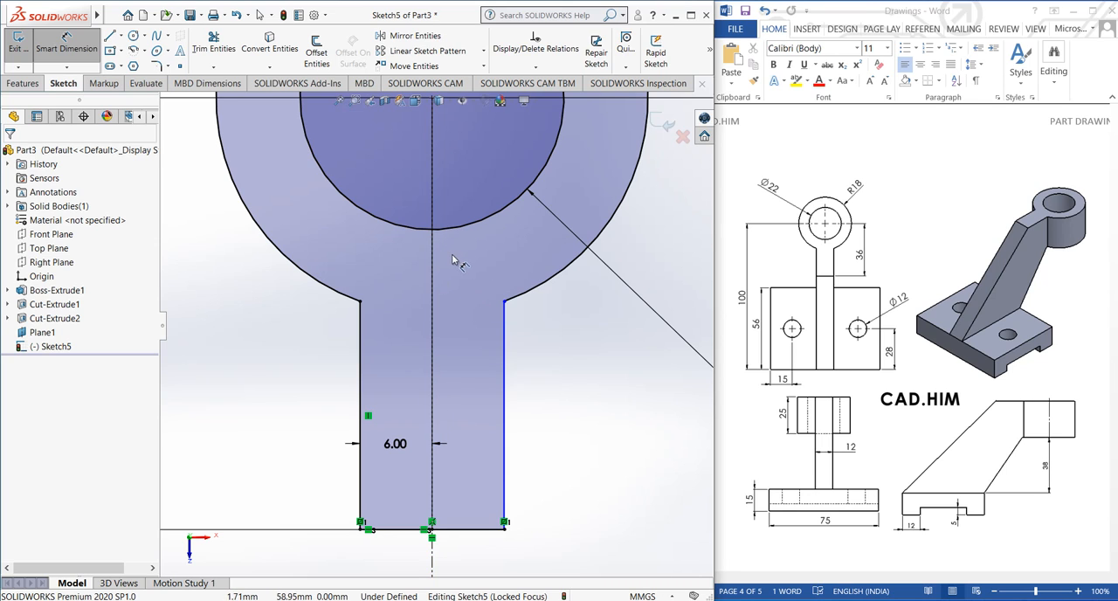
left_click(505, 409)
left_click(470, 404)
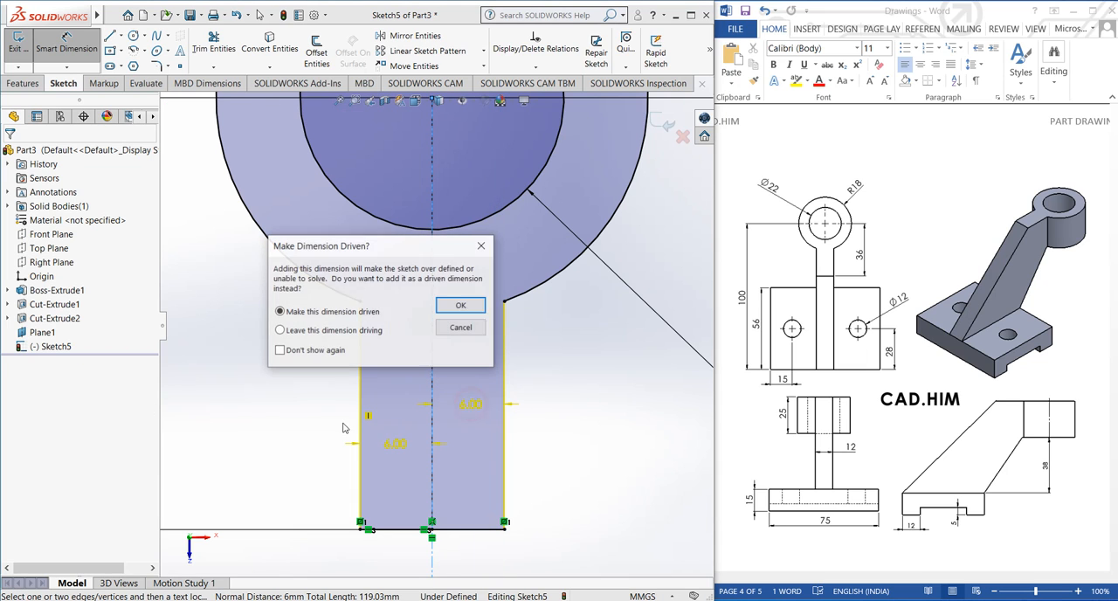
left_click(480, 247)
left_click(289, 415)
right_click(264, 351)
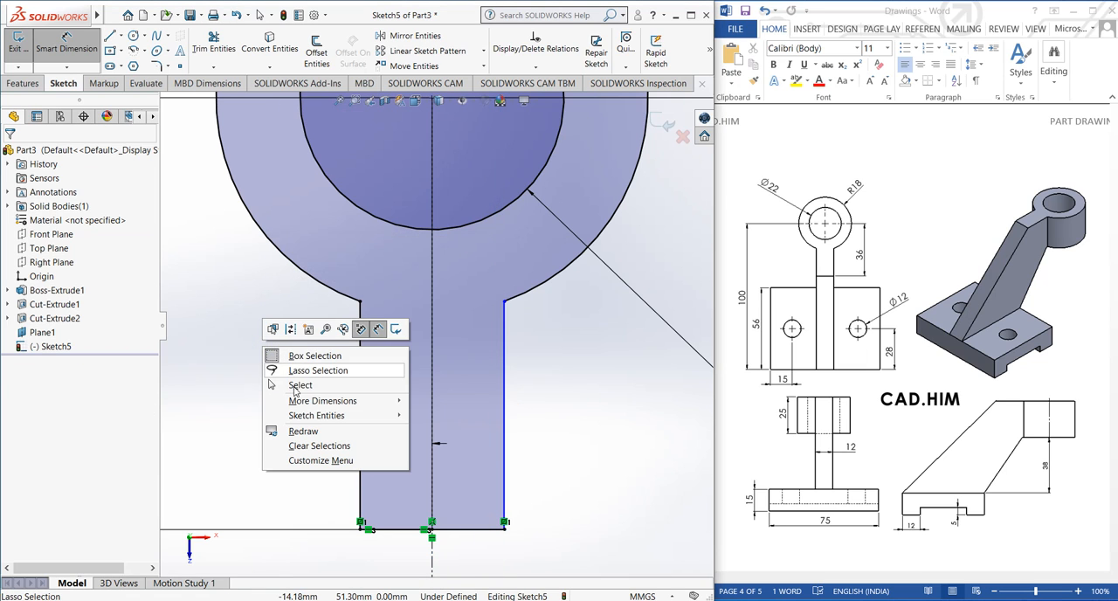
left_click(295, 388)
Inspect the trimmed boss and arm profile up close, in full with its dimensions, and at an angle above the base
scroll(566, 427, "up", 1)
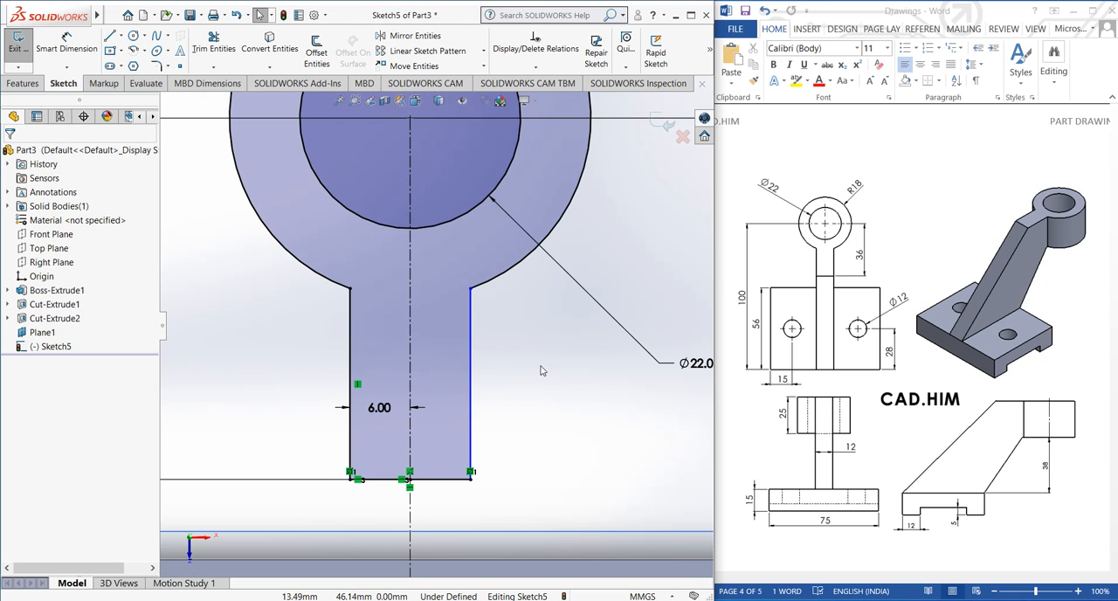
scroll(504, 290, "down", 1)
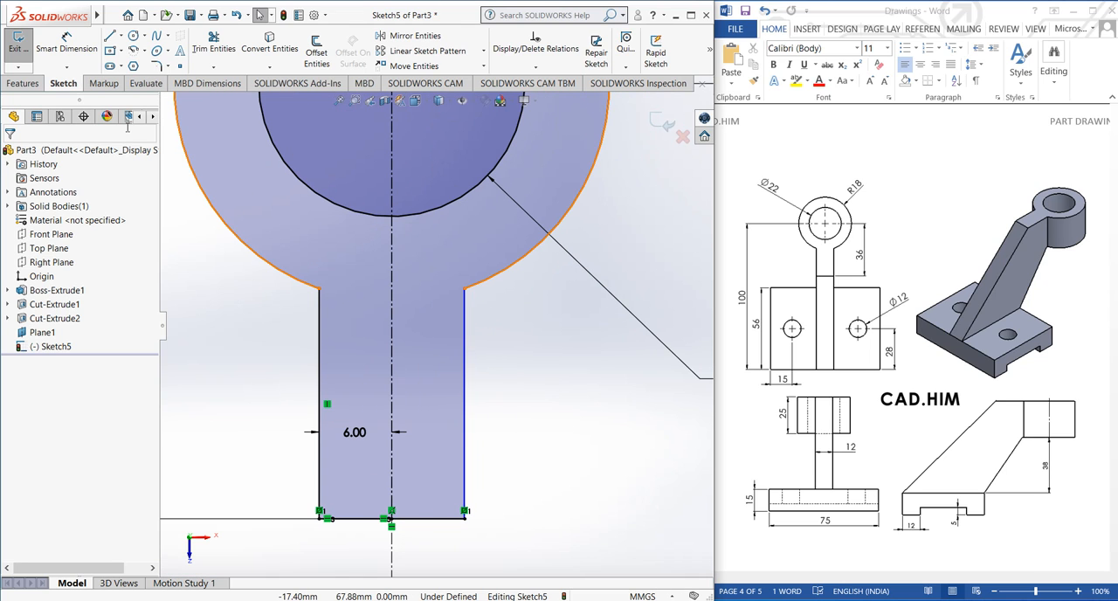
scroll(449, 354, "up", 5)
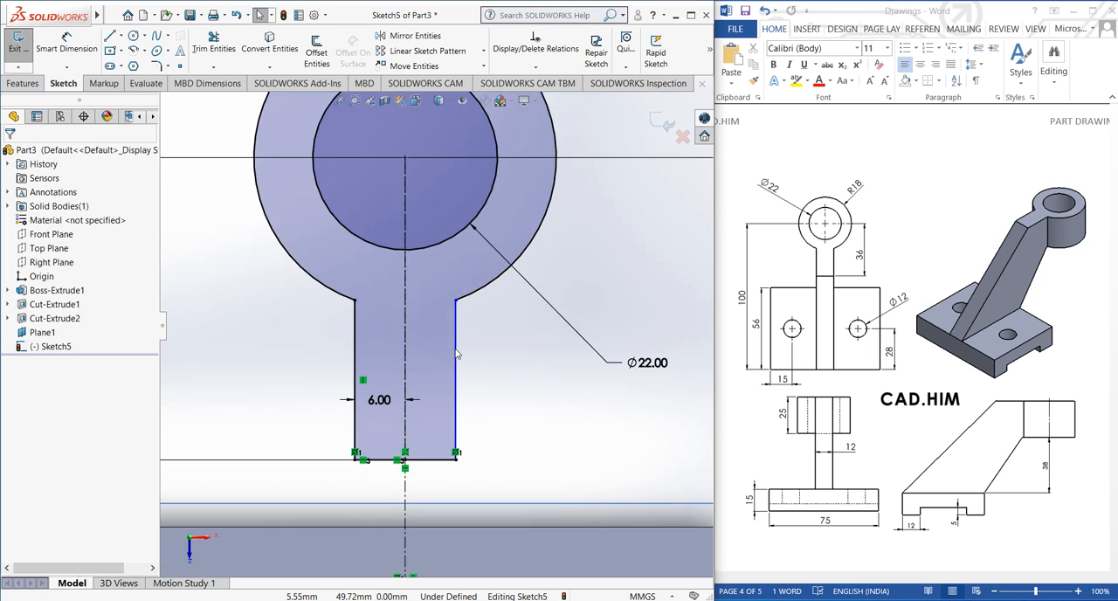
scroll(448, 352, "up", 1)
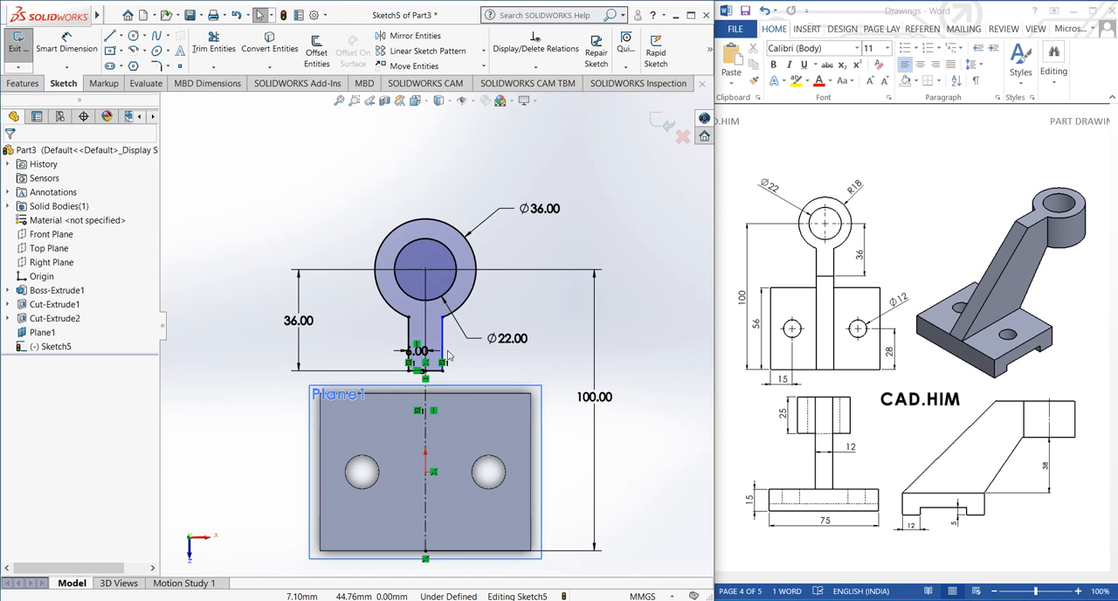
scroll(455, 353, "down", 2)
mouse_move(438, 368)
middle_mouse_down()
mouse_move(327, 247)
mouse_move(373, 268)
middle_mouse_up()
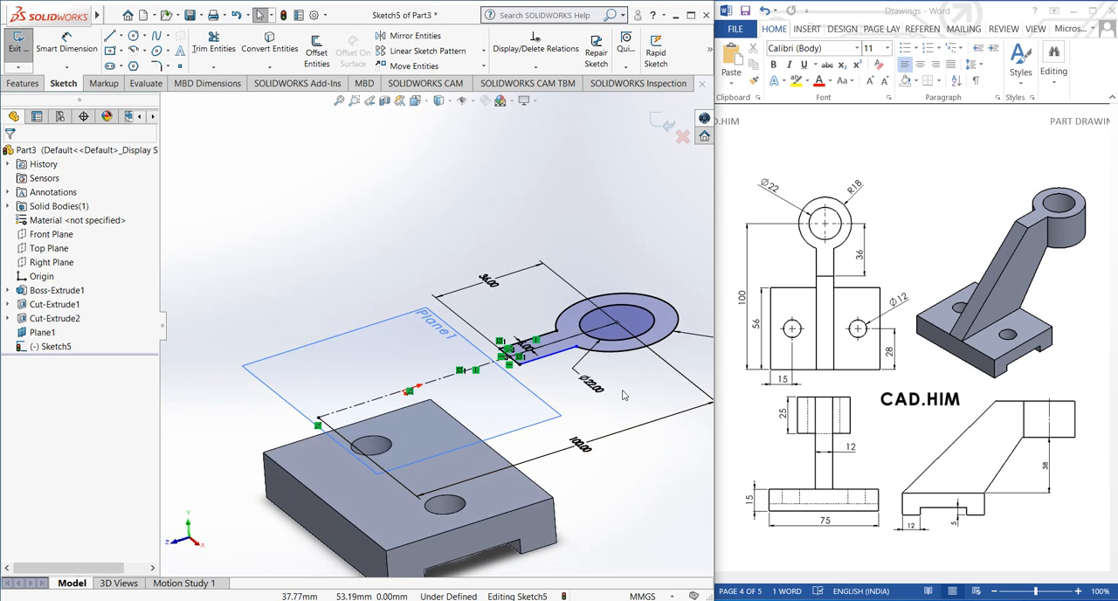
scroll(554, 353, "down", 4)
scroll(554, 354, "down", 2)
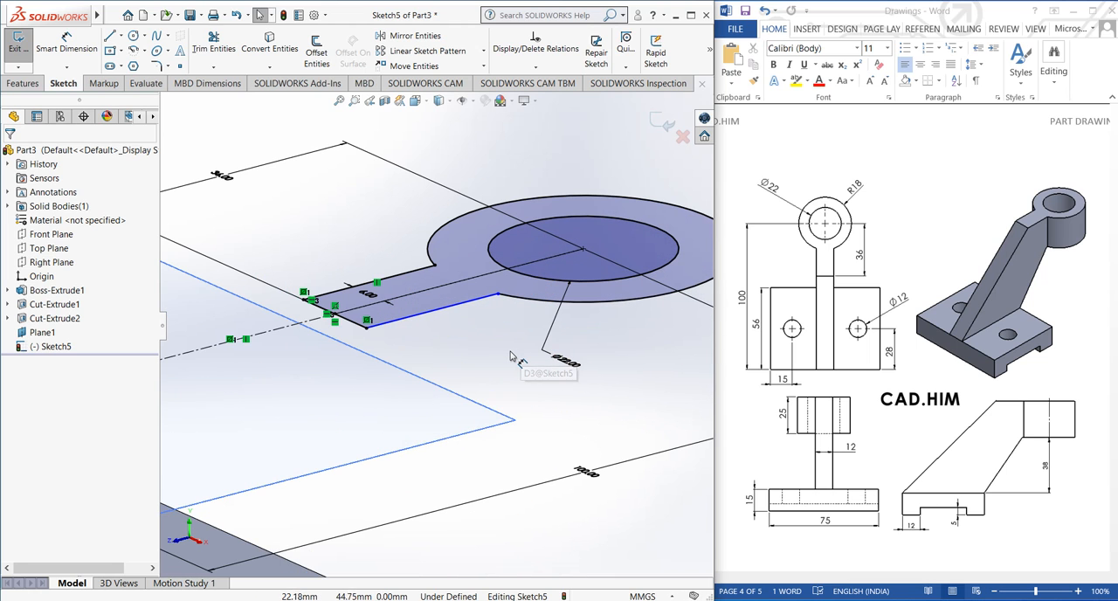
scroll(514, 356, "up", 4)
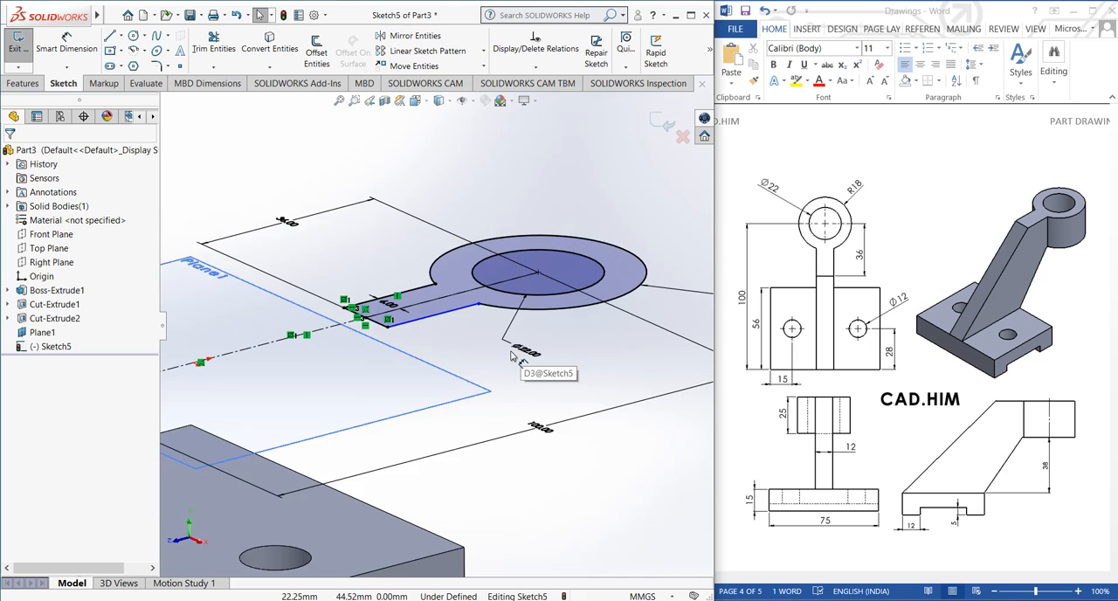
Finish the sketch and extrude the boss and arm profile upward by 25 mm as a blind boss
left_click(664, 120)
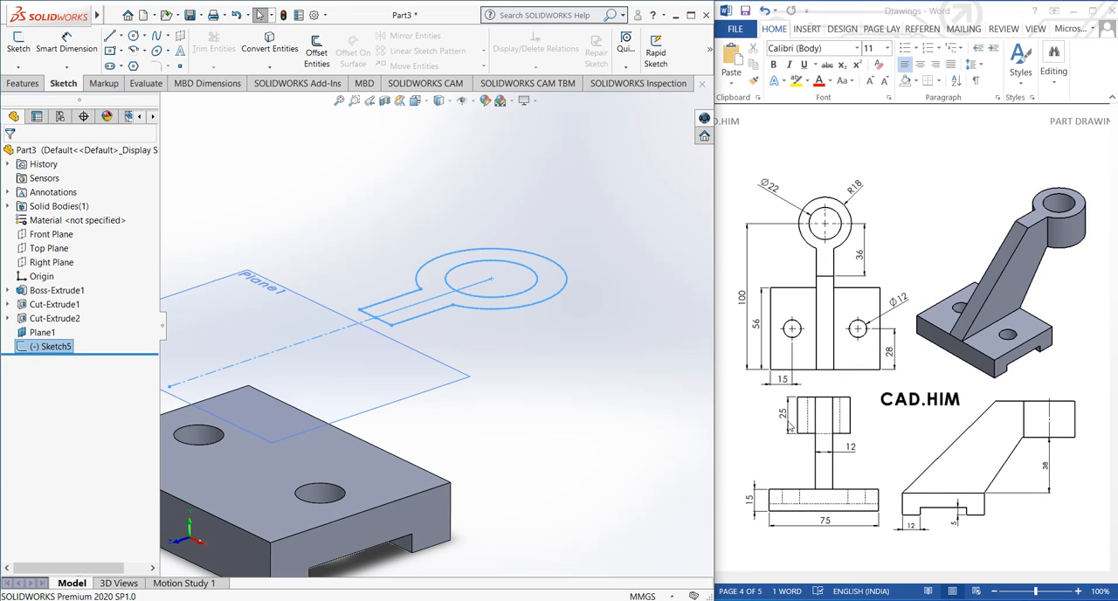
left_click(22, 83)
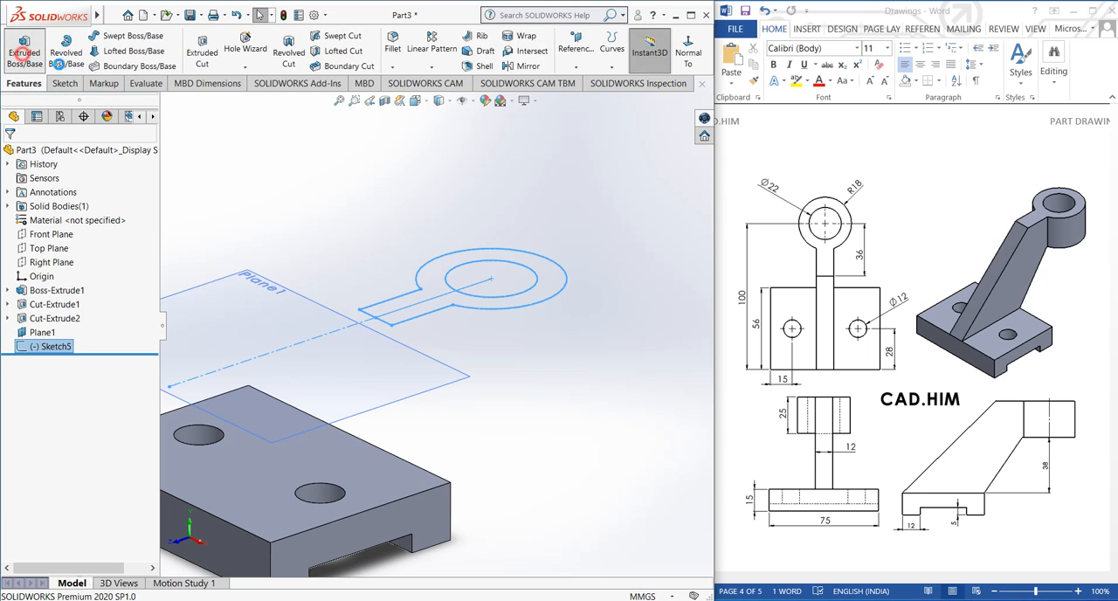
left_click(25, 52)
type("25")
key("Return")
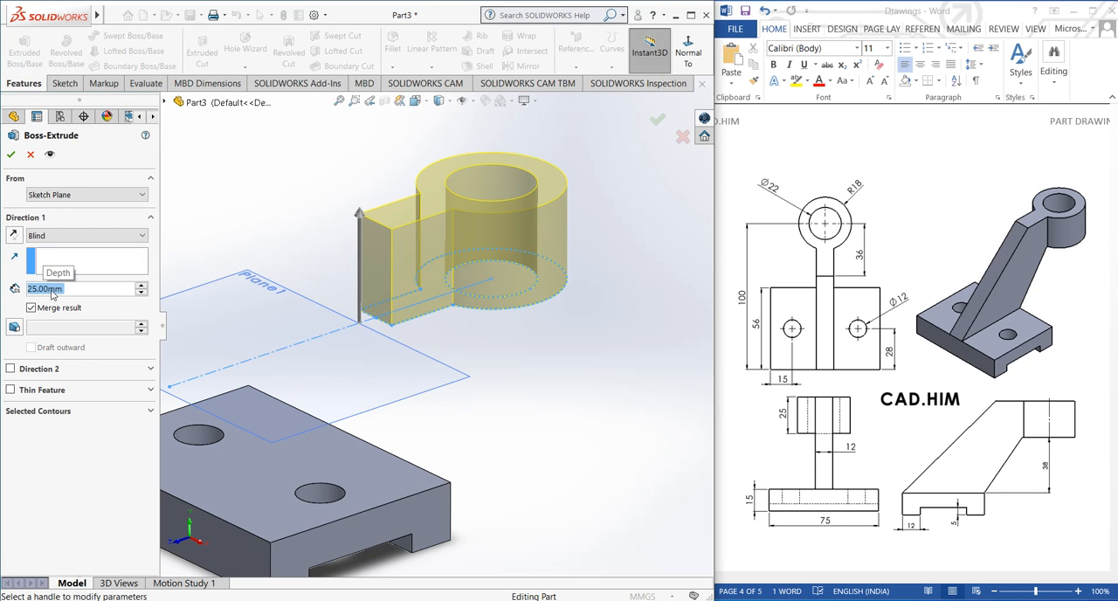
left_click(11, 153)
Hide the offset plane Plane1
scroll(480, 295, "up", 3)
mouse_move(500, 373)
middle_mouse_down()
mouse_move(444, 352)
mouse_move(495, 364)
middle_mouse_up()
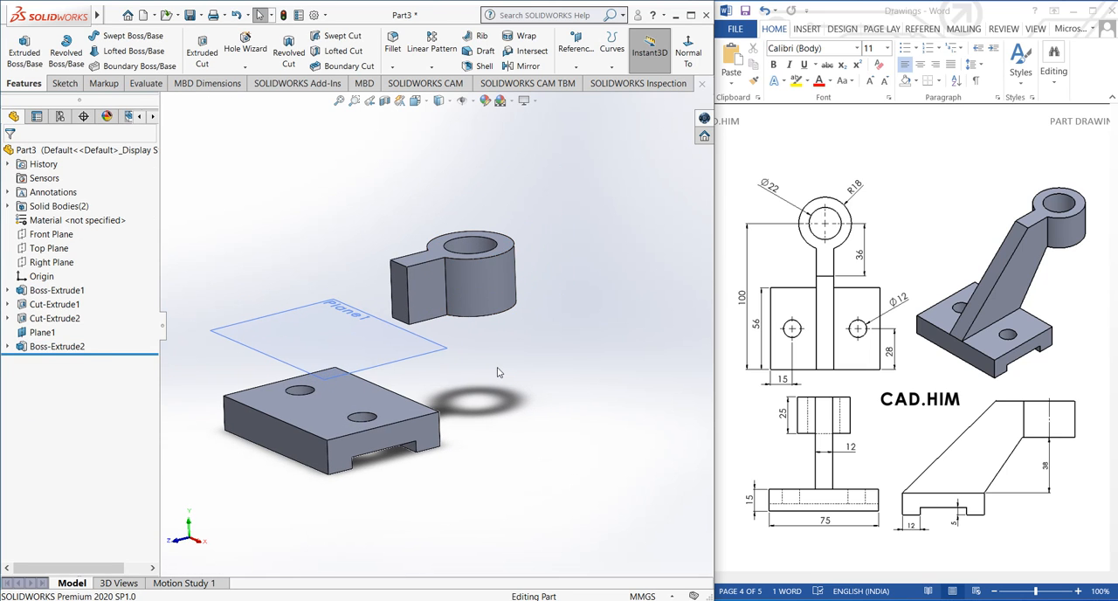
left_click(364, 332)
left_click(423, 298)
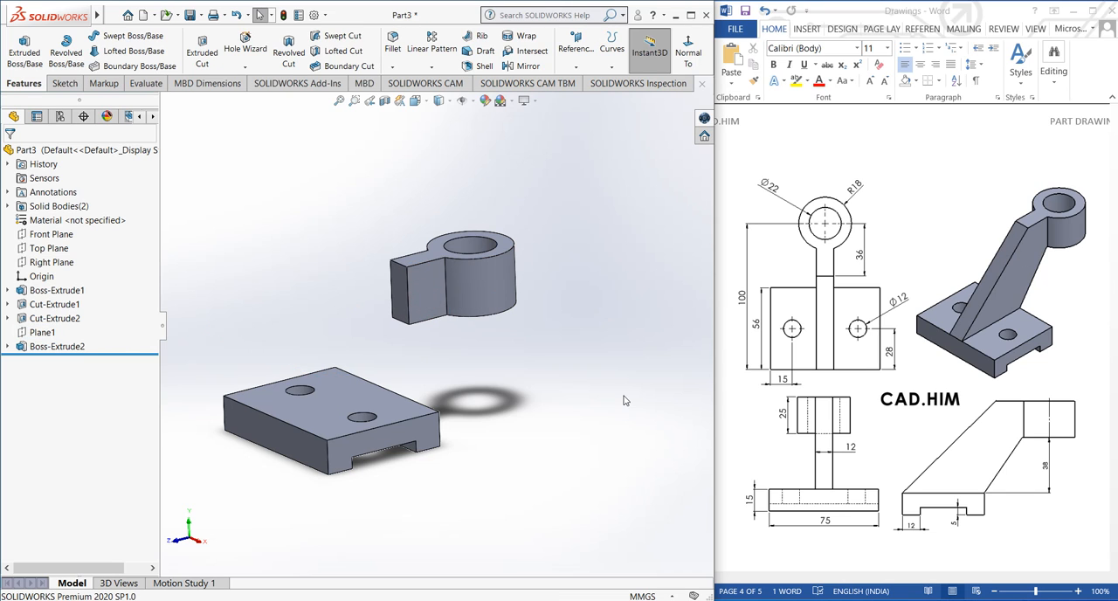
Start a new sketch on the Right Plane, with the base and the boss in side view
middle_click_drag(625, 401, 636, 415)
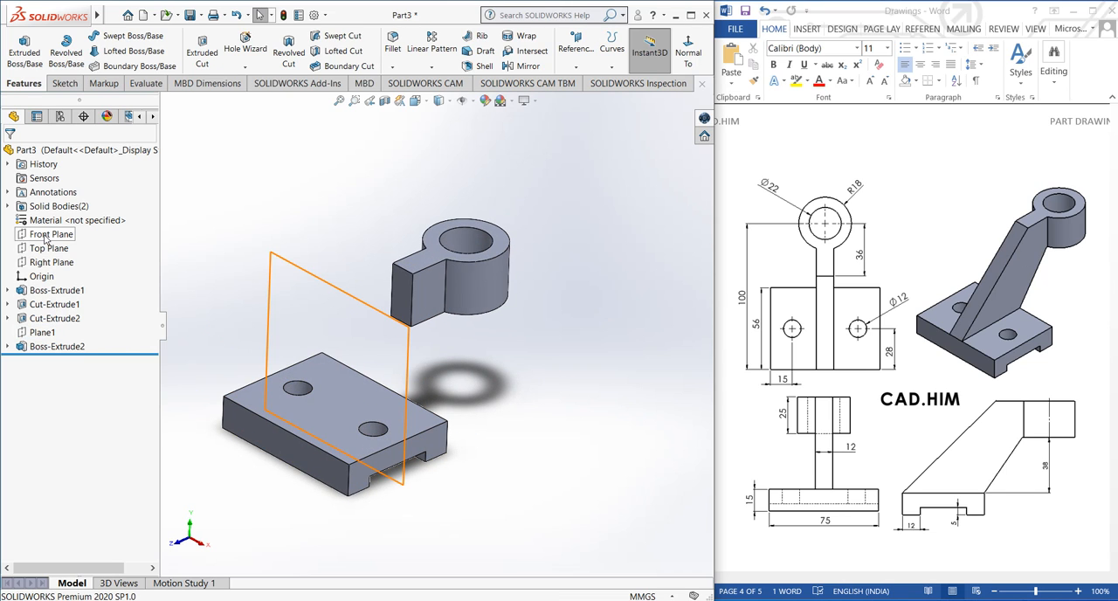
left_click(50, 263)
middle_click_drag(404, 285, 392, 338)
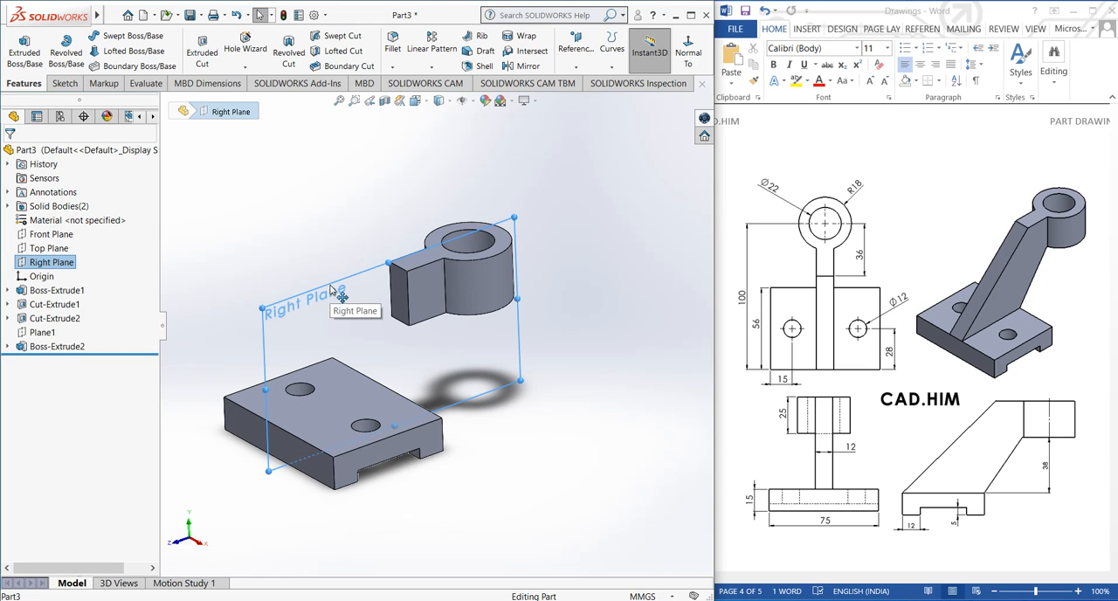
mouse_move(332, 288)
middle_mouse_down()
mouse_move(353, 331)
mouse_move(356, 256)
mouse_move(310, 291)
middle_mouse_up()
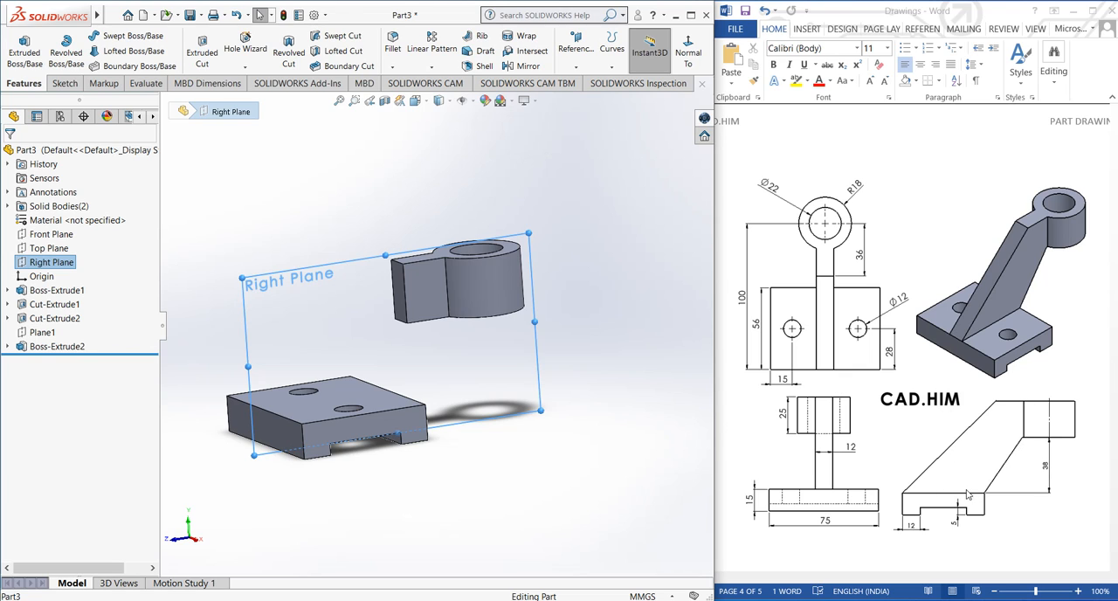
left_click(63, 83)
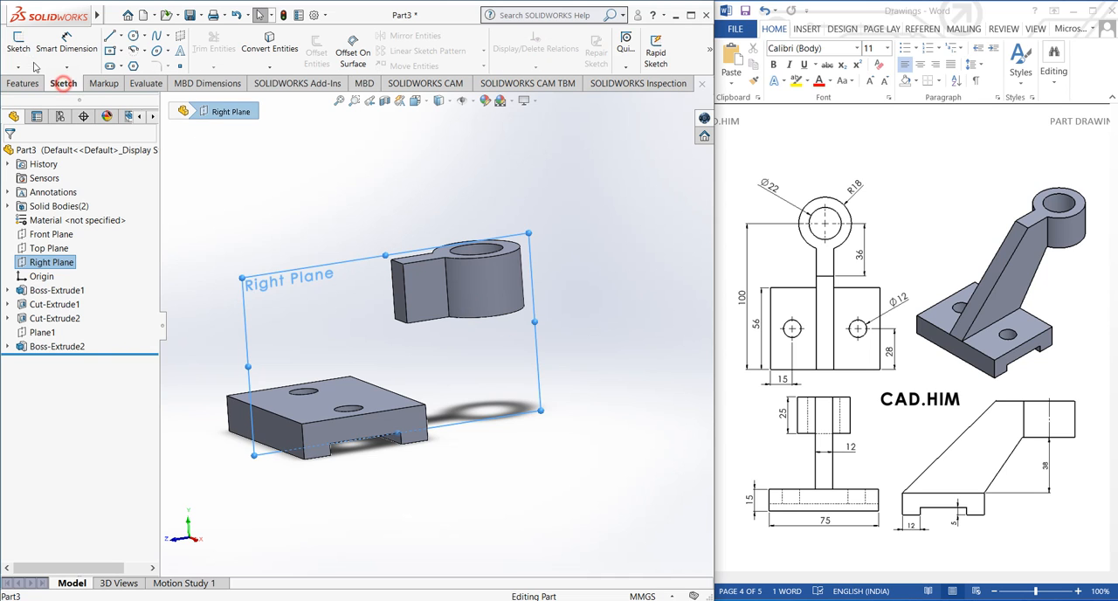
left_click(18, 45)
left_click(374, 320)
scroll(587, 352, "up", 2)
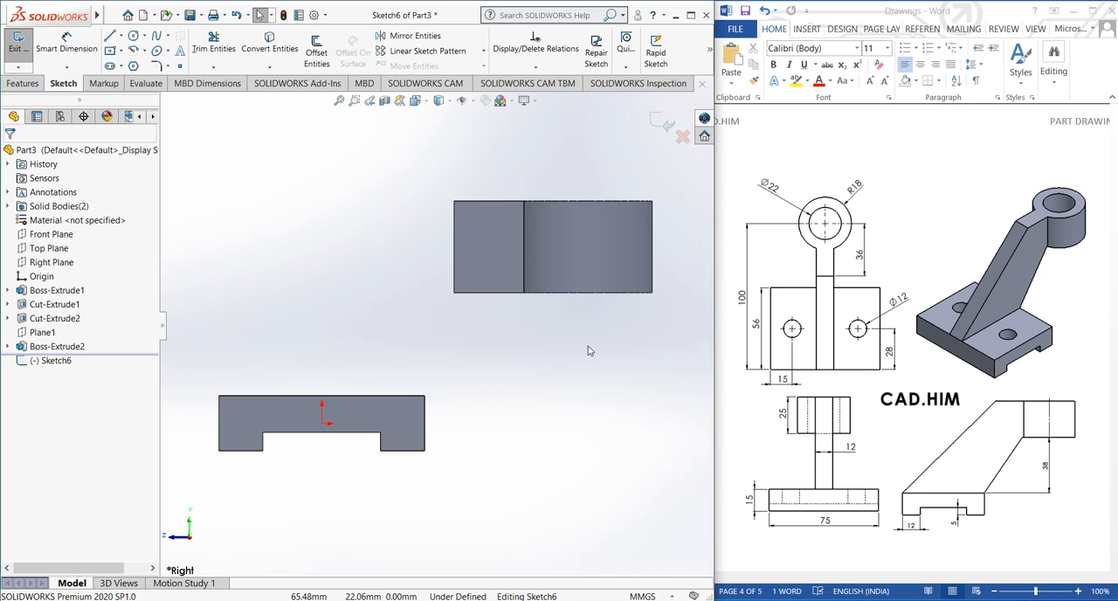
Sketch a closed five-line rib profile joining both upper corners of the base to the arm's underside and vertical end edge
scroll(542, 388, "down", 1)
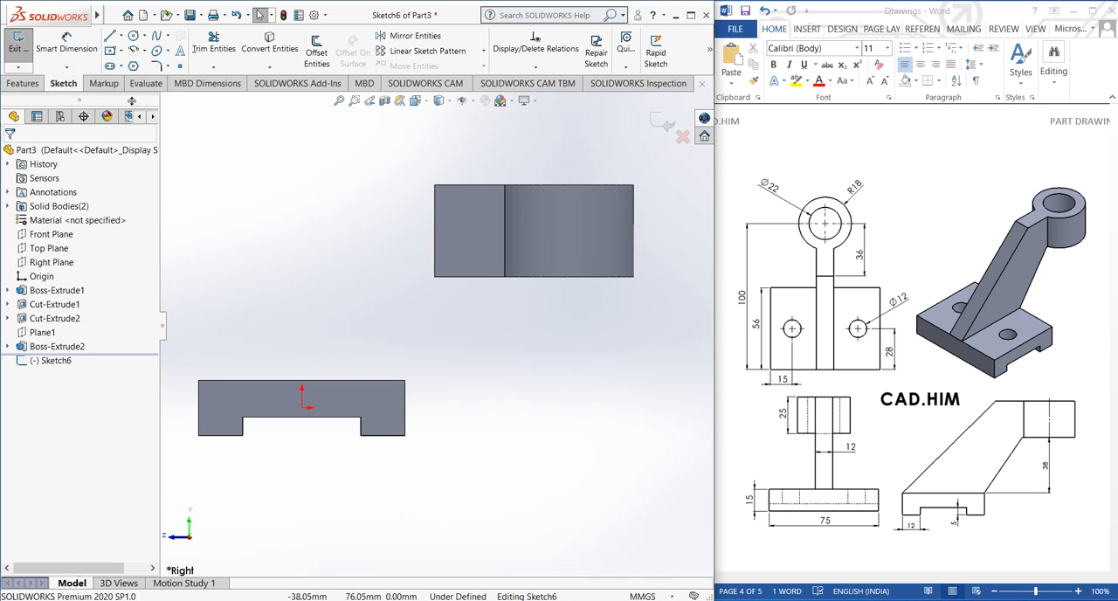
left_click(112, 38)
left_click(405, 384)
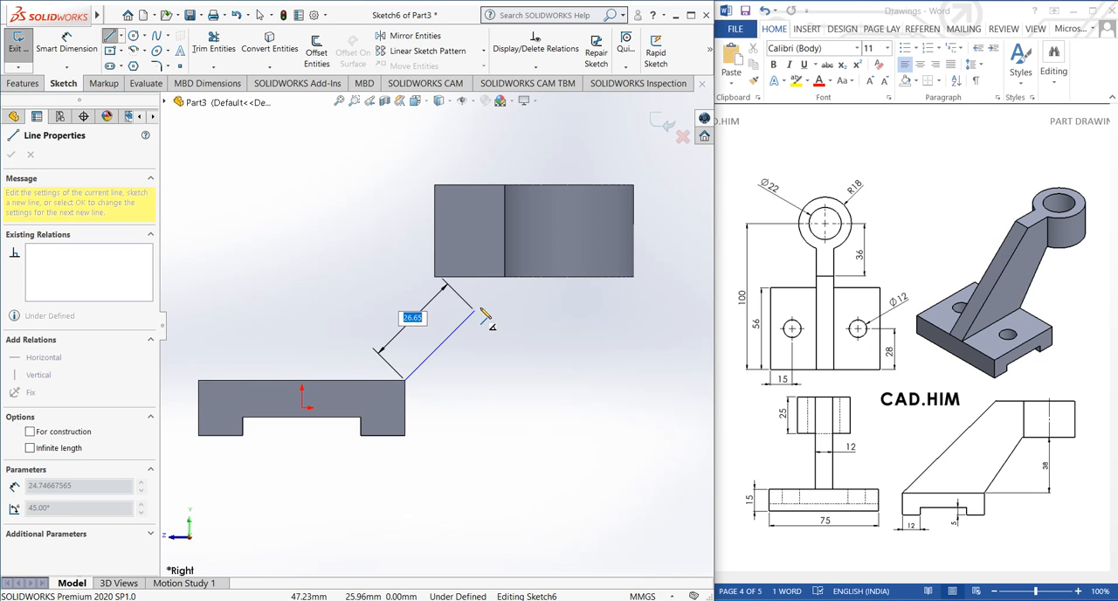
left_click(503, 277)
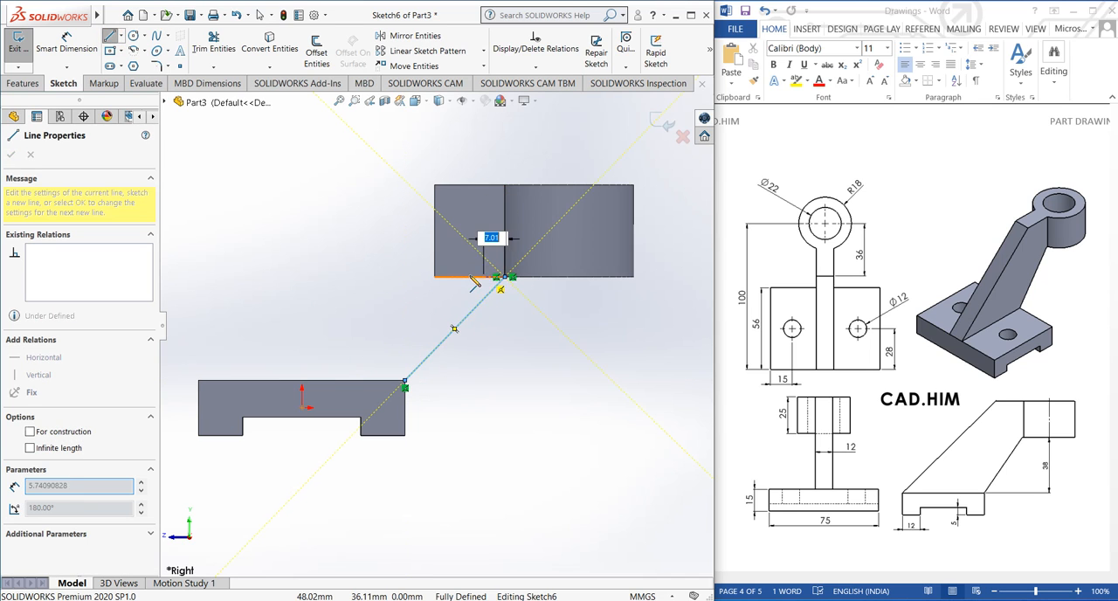
left_click(434, 277)
left_click(434, 185)
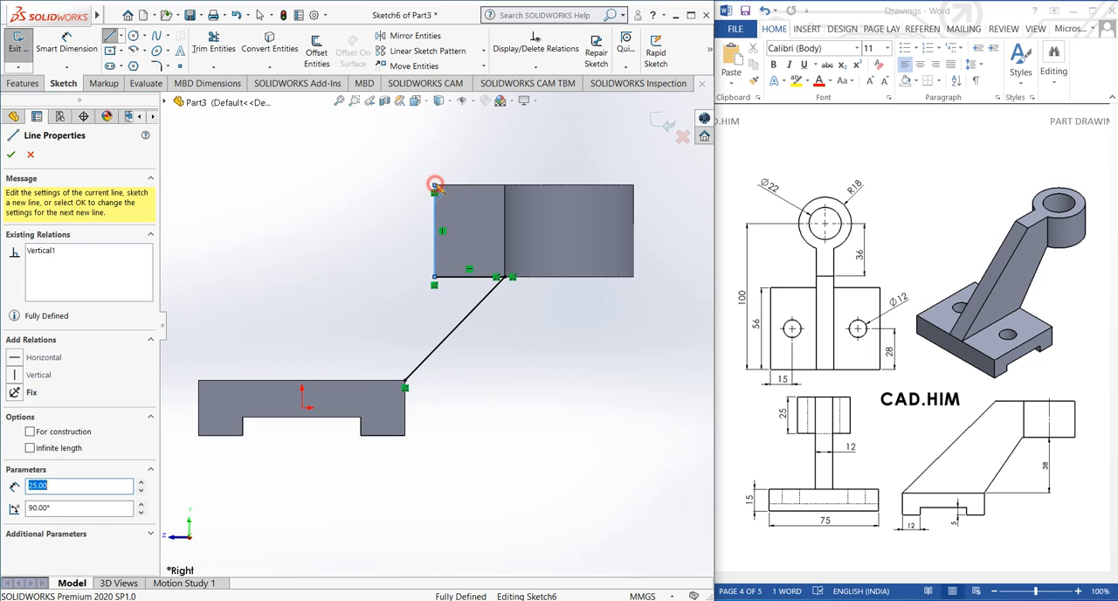
left_click(199, 382)
left_click(406, 384)
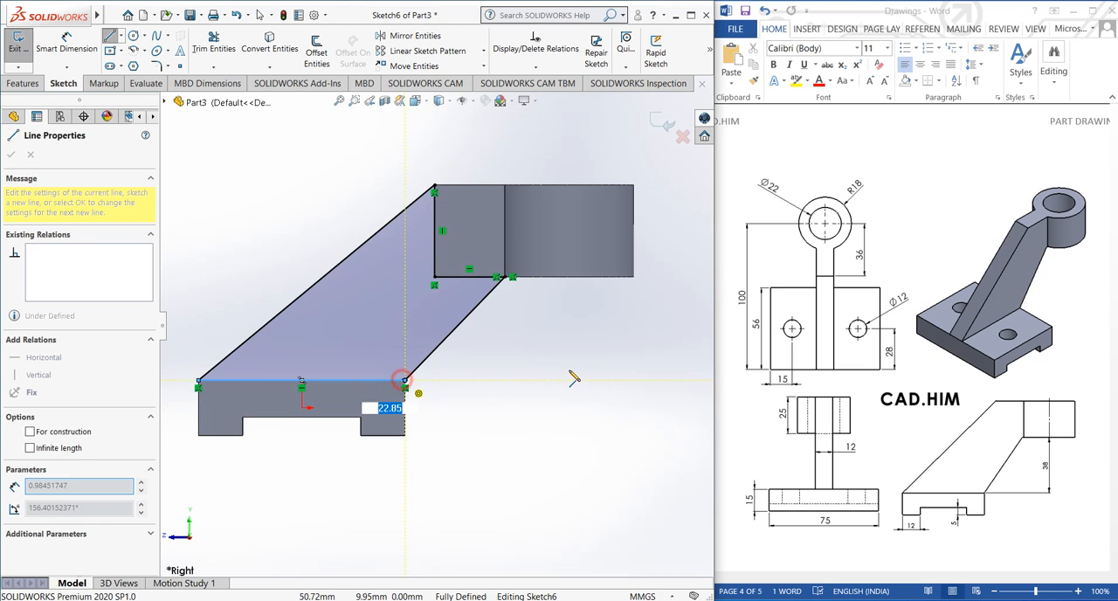
key("Escape")
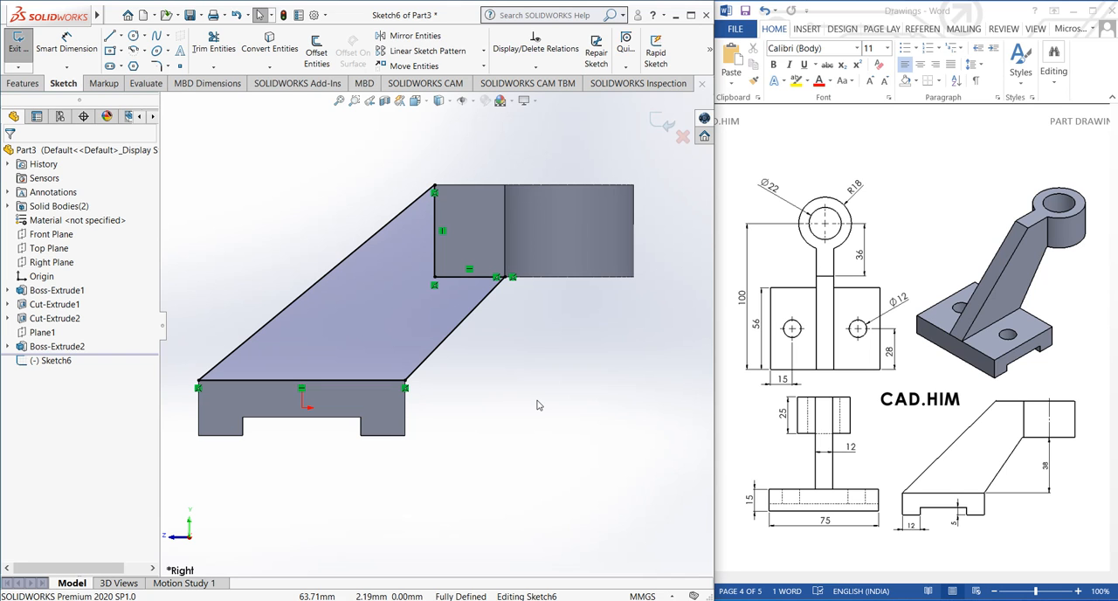
Check the rib profile against the base and arm from several angles and exit the sketch
middle_click_drag(544, 367, 637, 440)
middle_click_drag(566, 379, 533, 389)
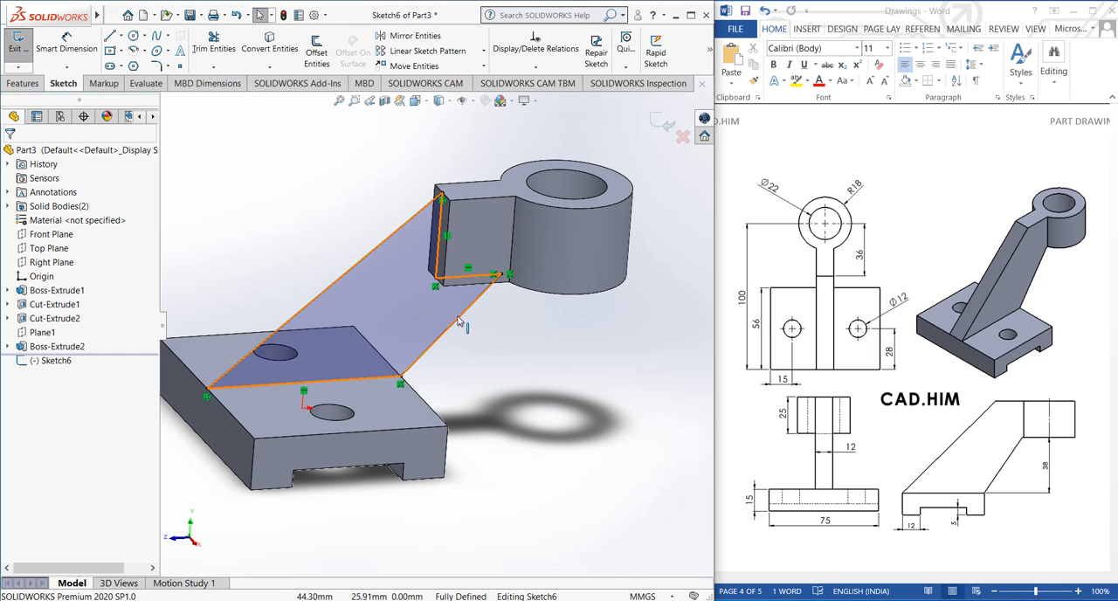
mouse_move(437, 319)
middle_mouse_down()
mouse_move(379, 324)
mouse_move(414, 356)
middle_mouse_up()
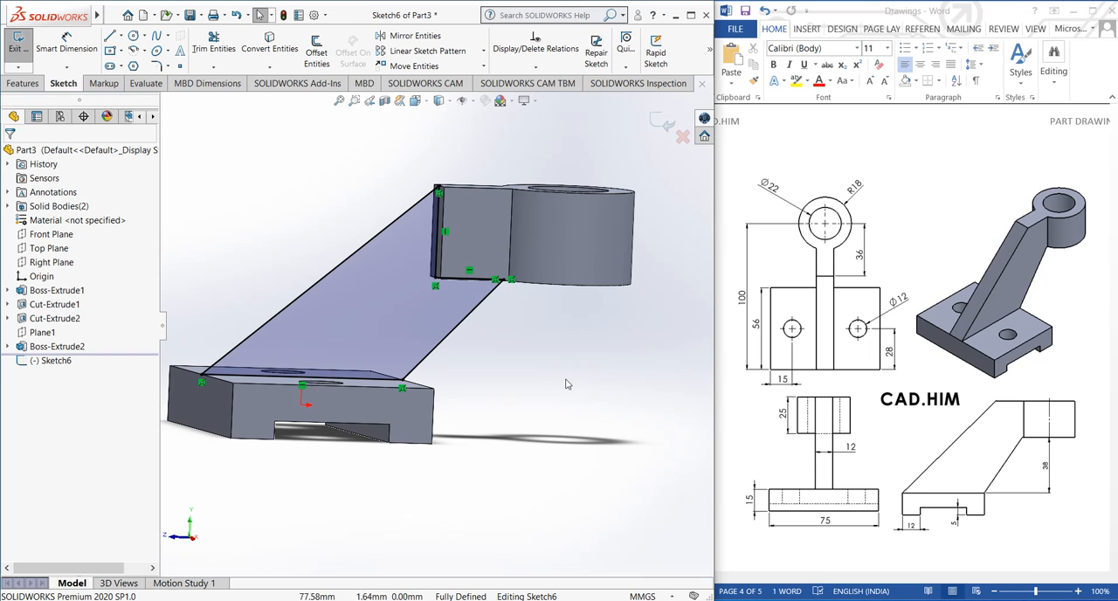
middle_click_drag(705, 410, 670, 400)
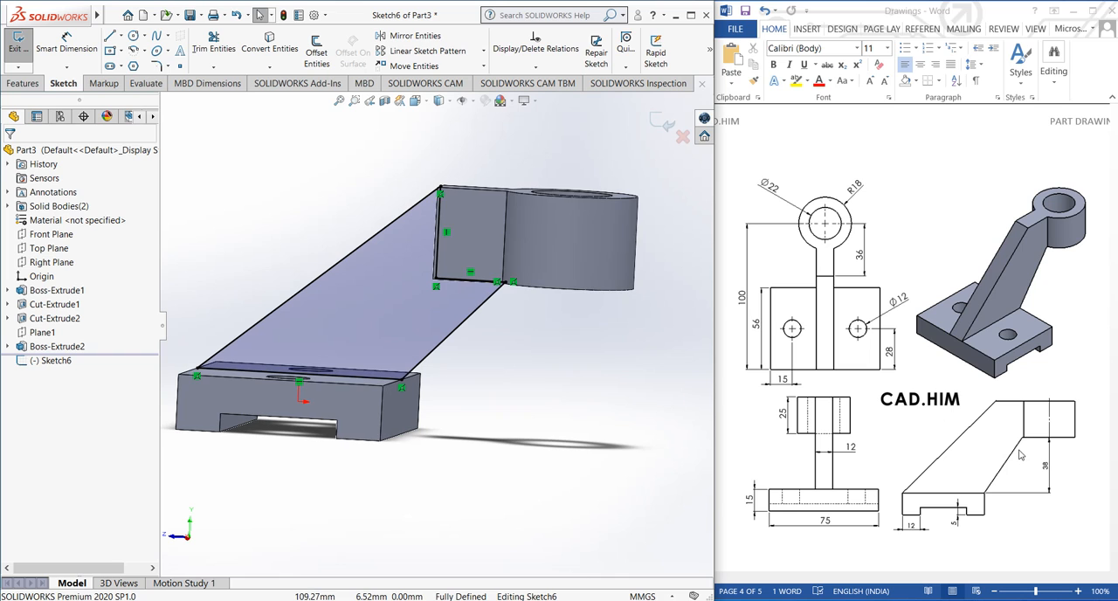
middle_click_drag(494, 343, 590, 423)
left_click(664, 125)
mouse_move(602, 335)
middle_mouse_down()
mouse_move(609, 319)
mouse_move(583, 338)
middle_mouse_up()
Extrude the rib profile 12 mm as a Mid Plane boss with the result merged
left_click(23, 83)
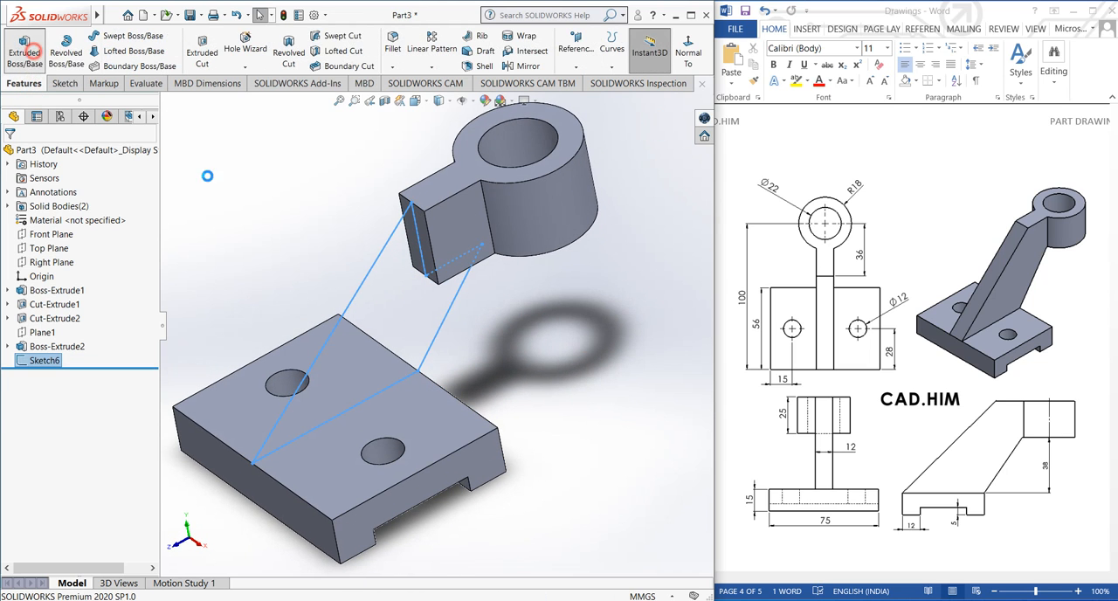
left_click(24, 49)
left_click(83, 235)
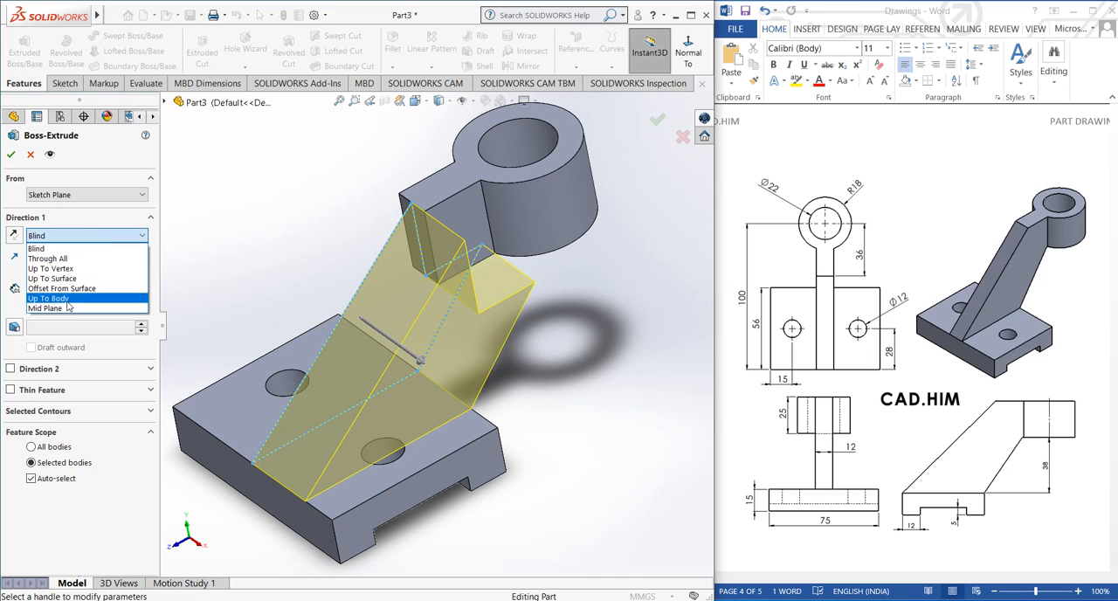
left_click(67, 306)
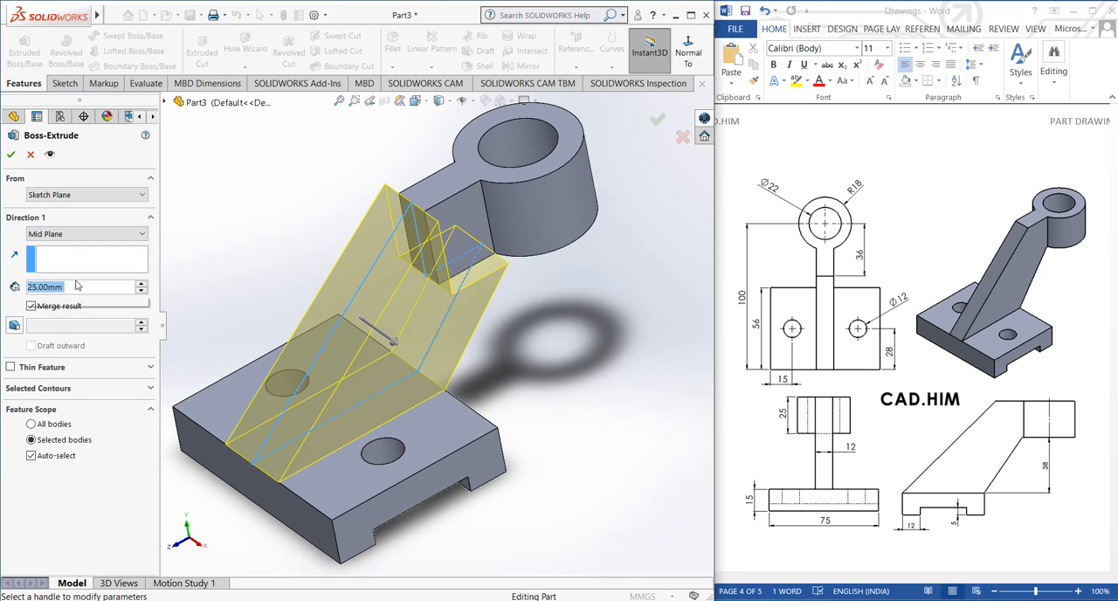
type("12")
key("Return")
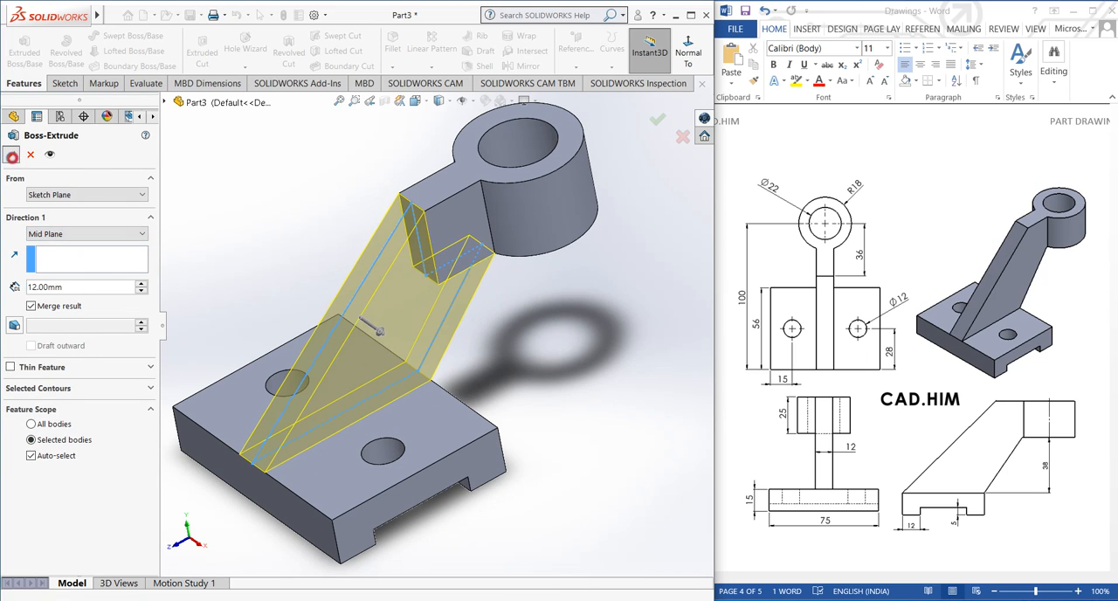
left_click(657, 119)
Inspect the finished bracket from several angles, comparing the rib, boss and base with the reference drawing
middle_click_drag(280, 262, 577, 330)
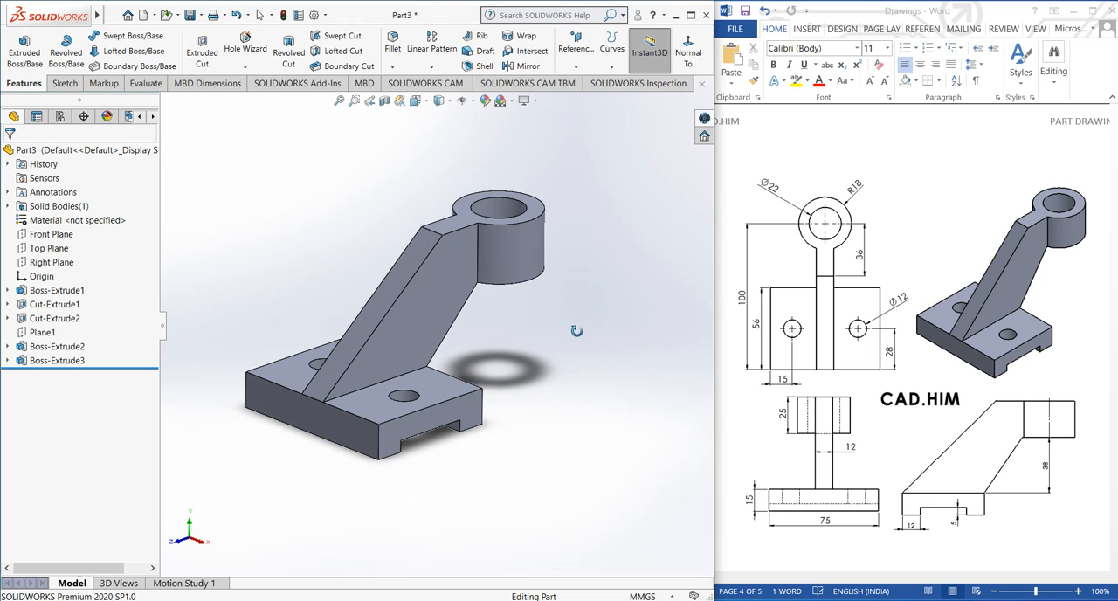
scroll(313, 264, "down", 2)
middle_click_drag(314, 269, 320, 293)
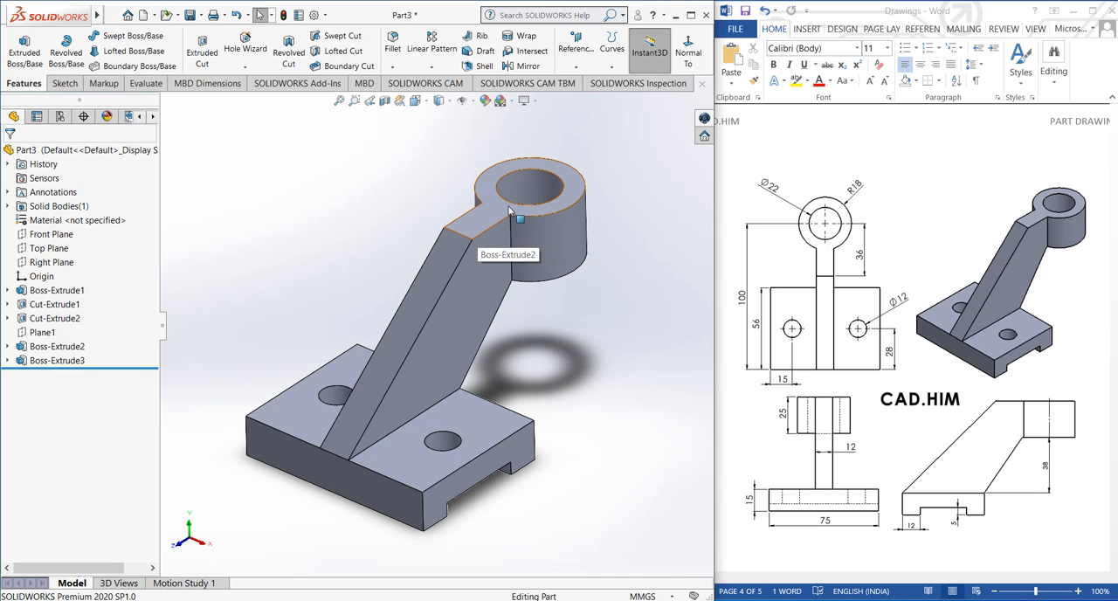
middle_click_drag(530, 197, 460, 244)
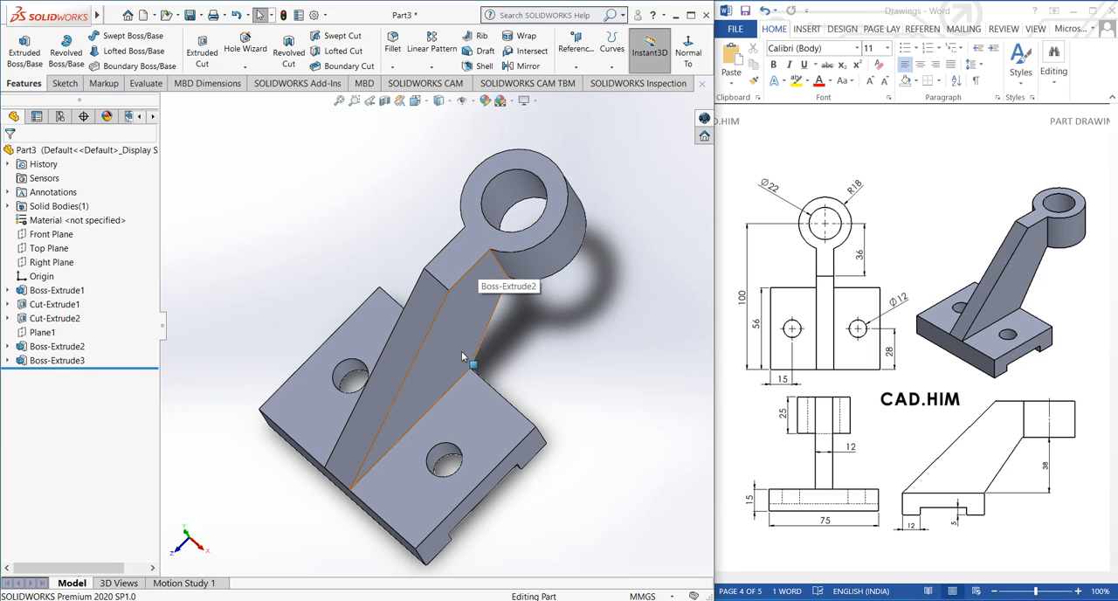
middle_click_drag(461, 351, 486, 266)
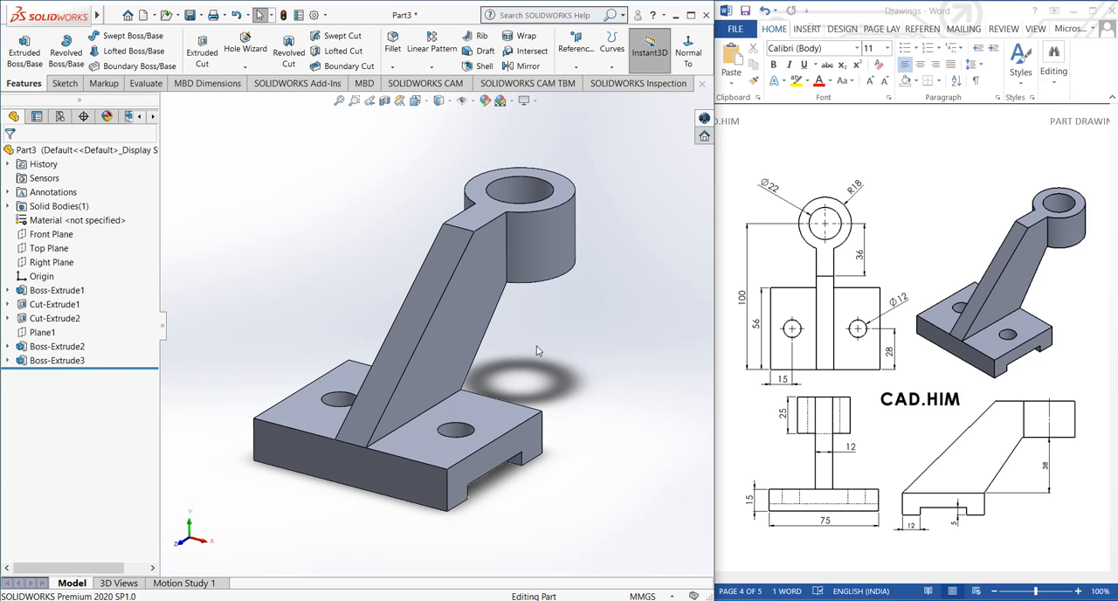